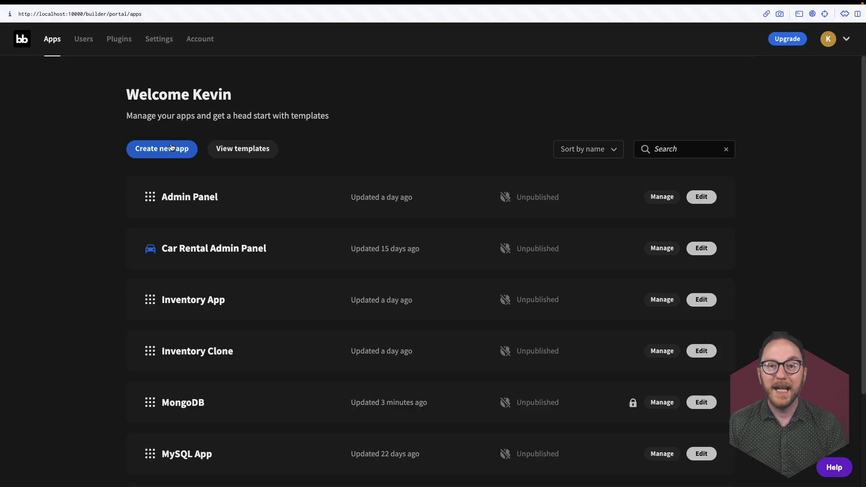
Create a new app from scratch named Mongo Ticket App, with sample data excluded
{"action": "left_click", "coordinate": [171, 148]}
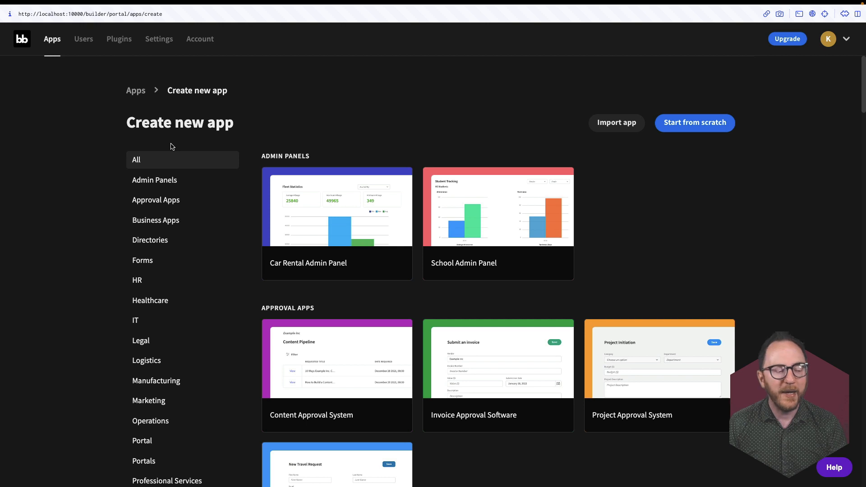
{"action": "left_click", "coordinate": [678, 128]}
{"action": "triple_click", "coordinate": [446, 208]}
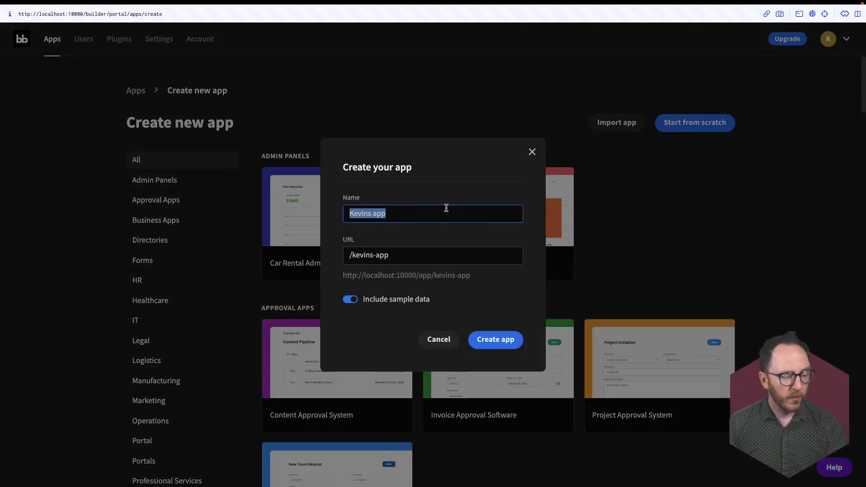
{"action": "type", "text": "Mongo T"}
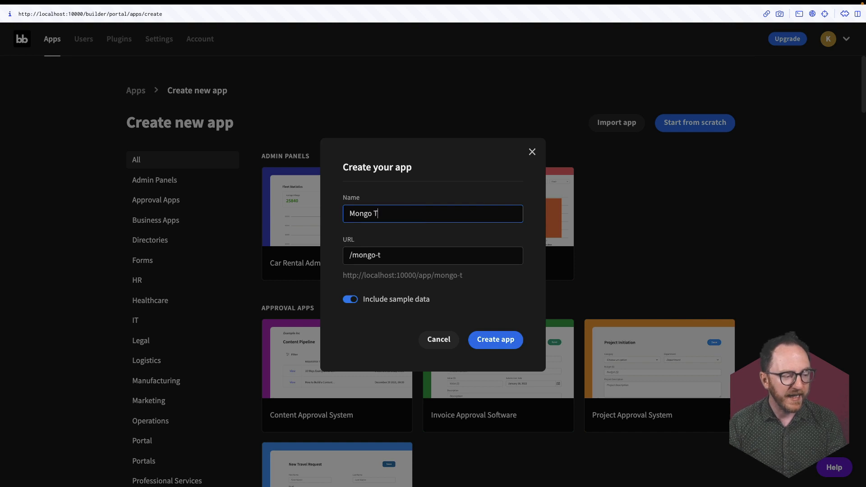
{"action": "type", "text": "icket App"}
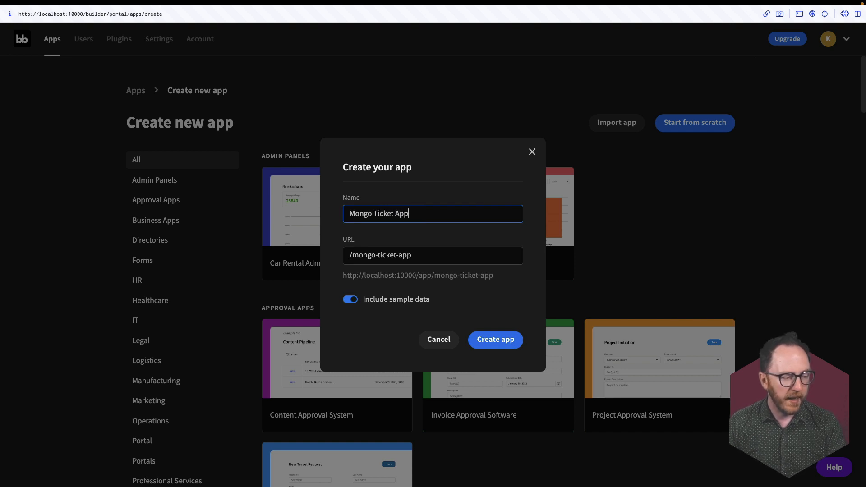
{"action": "left_click", "coordinate": [350, 299]}
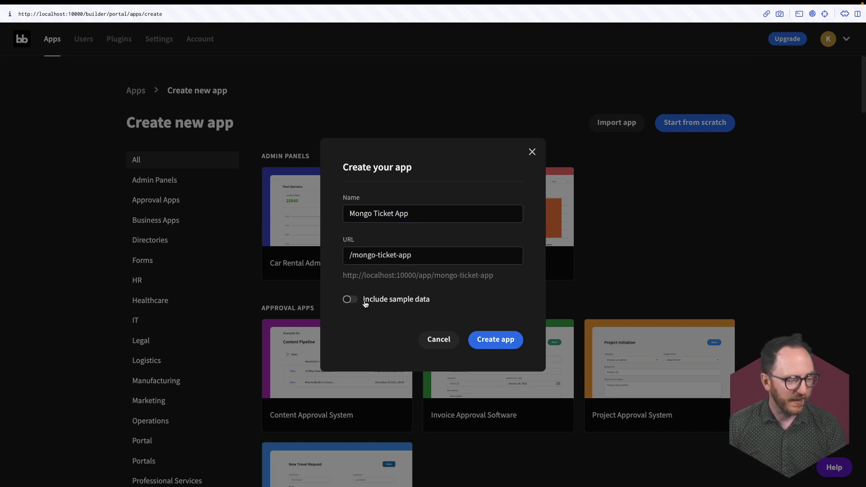
{"action": "left_click", "coordinate": [475, 340]}
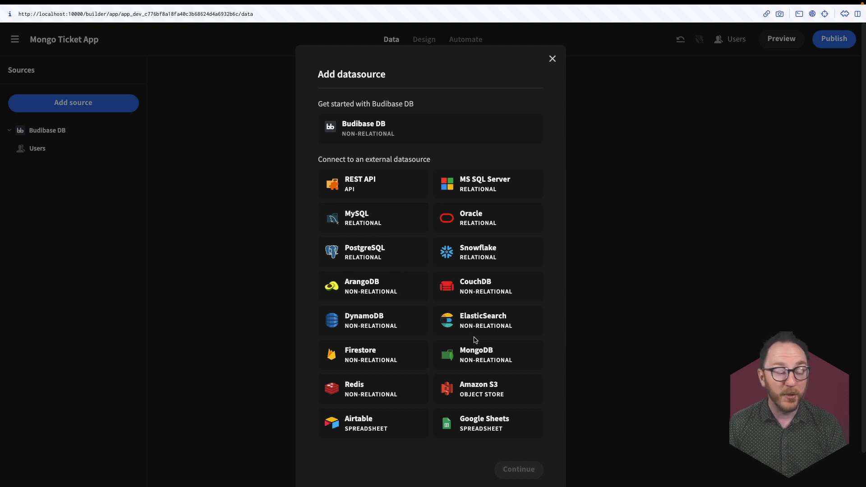
Add a MongoDB datasource with connection string mongodb://host.docker.internal:27017 and database ticket_system, and save it
{"action": "left_click", "coordinate": [466, 358]}
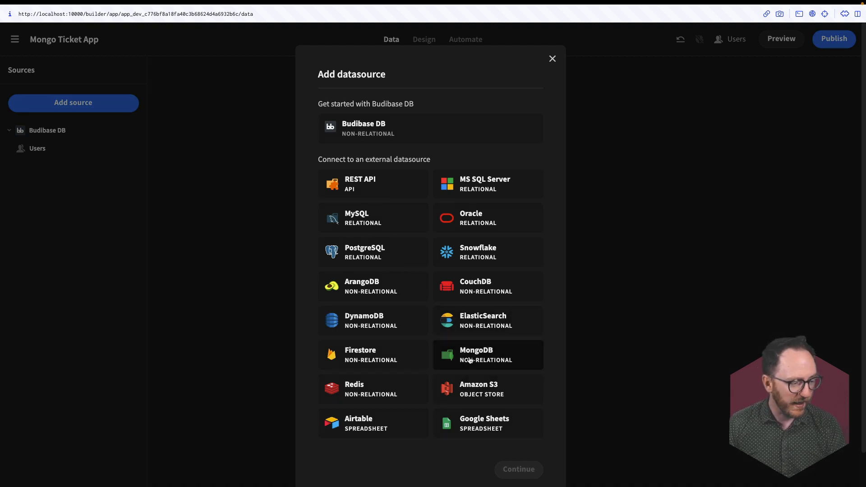
{"action": "left_click", "coordinate": [503, 469]}
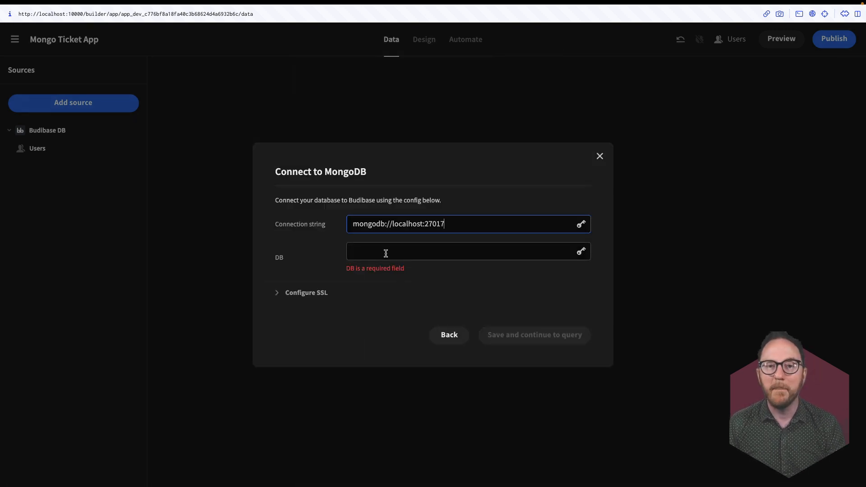
{"action": "key", "text": "Tab"}
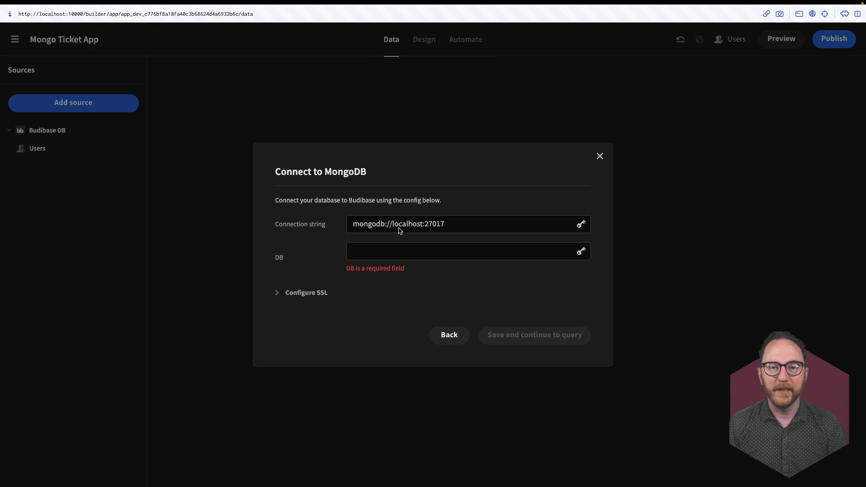
{"action": "double_click", "coordinate": [401, 224]}
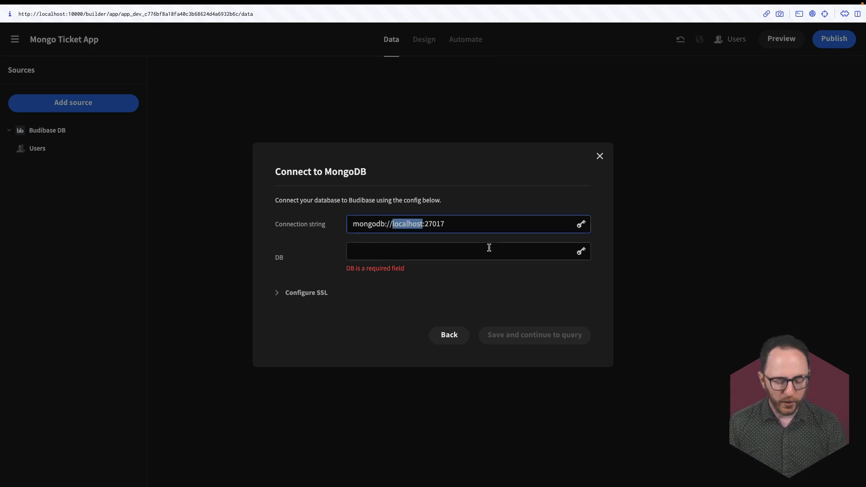
{"action": "type", "text": "host.docker.inte"}
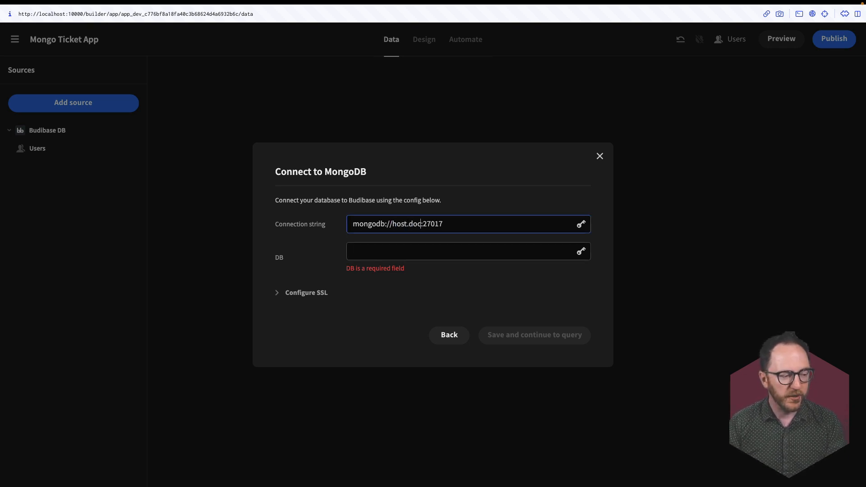
{"action": "type", "text": "rnal"}
{"action": "left_click", "coordinate": [389, 257]}
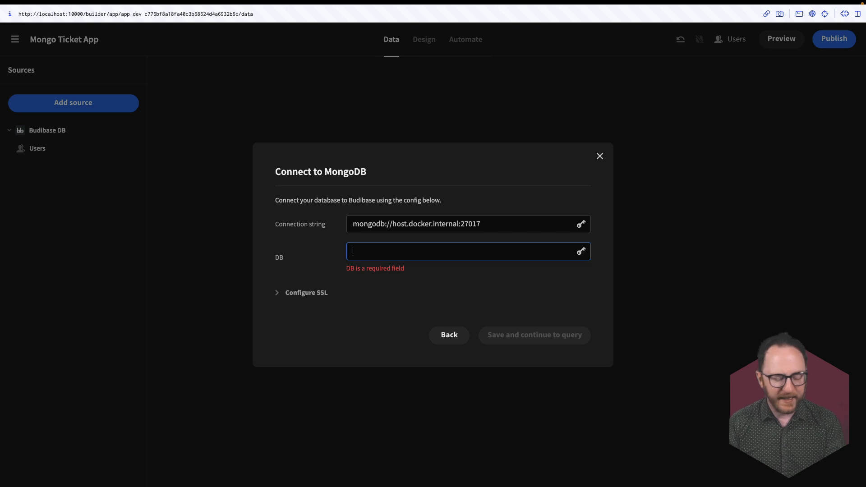
{"action": "type", "text": "ticket_system"}
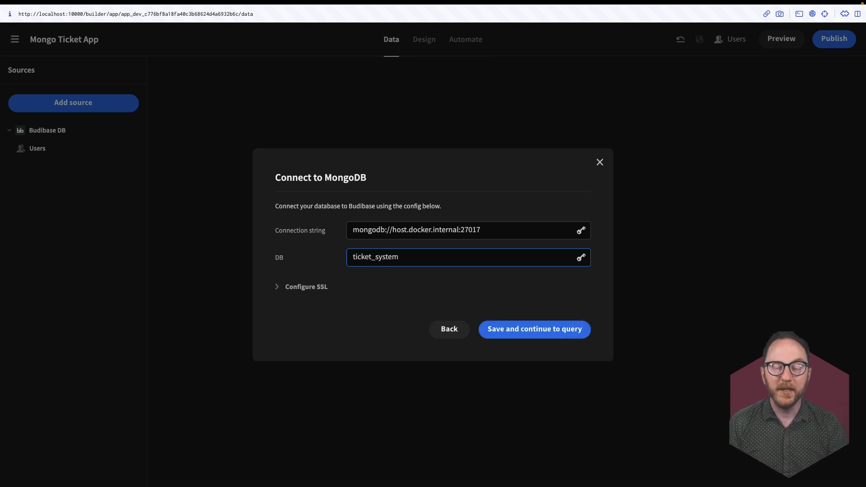
{"action": "left_click", "coordinate": [505, 329]}
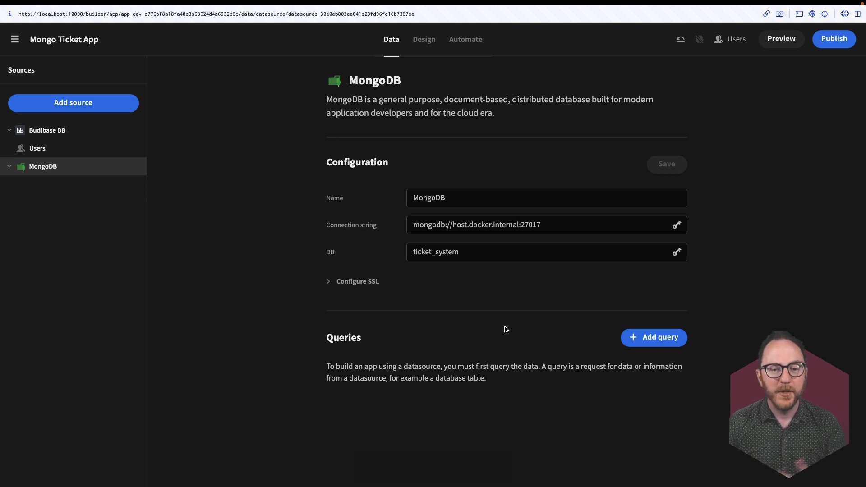
Add a query to the MongoDB datasource named "Create new ticket" with the Create function
{"action": "left_click", "coordinate": [679, 335]}
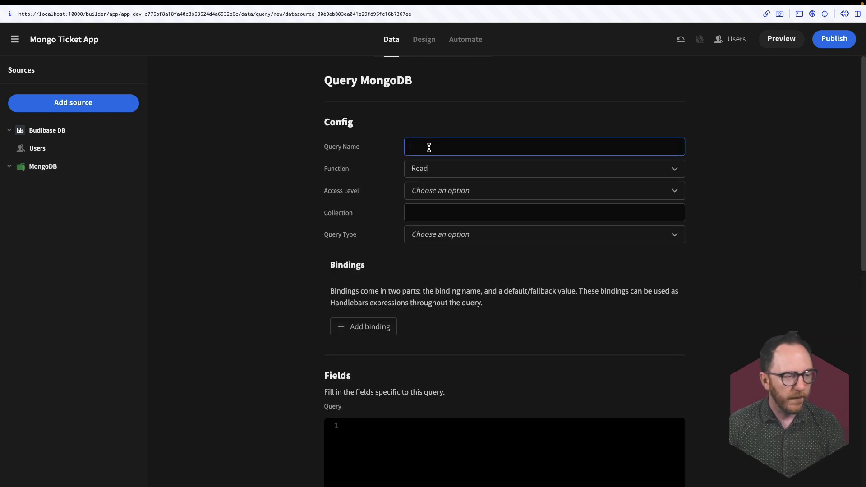
{"action": "type", "text": "Create "}
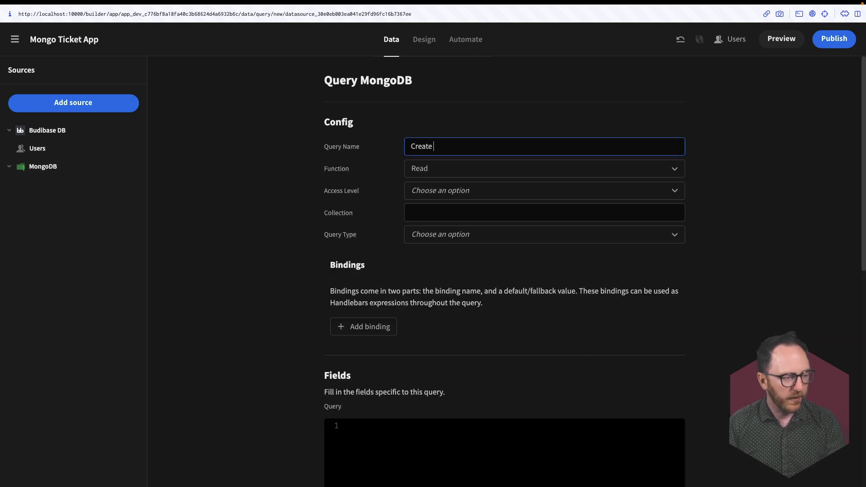
{"action": "type", "text": "new ticket"}
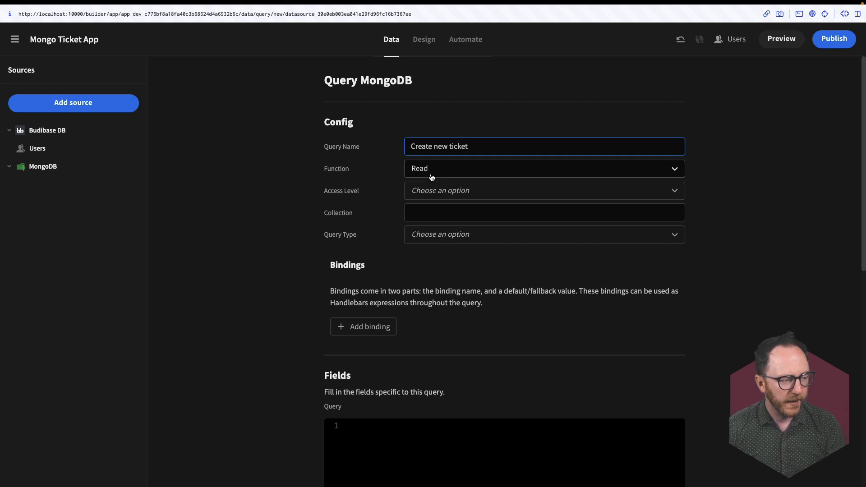
{"action": "left_click", "coordinate": [431, 176]}
{"action": "left_click", "coordinate": [417, 212]}
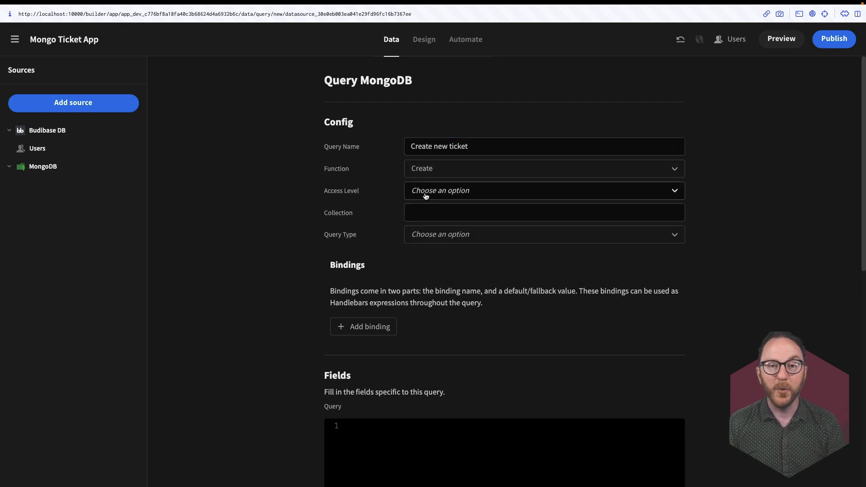
Set the query's access level to Basic, its collection to tickets and its query type to insertOne
{"action": "left_click", "coordinate": [425, 194]}
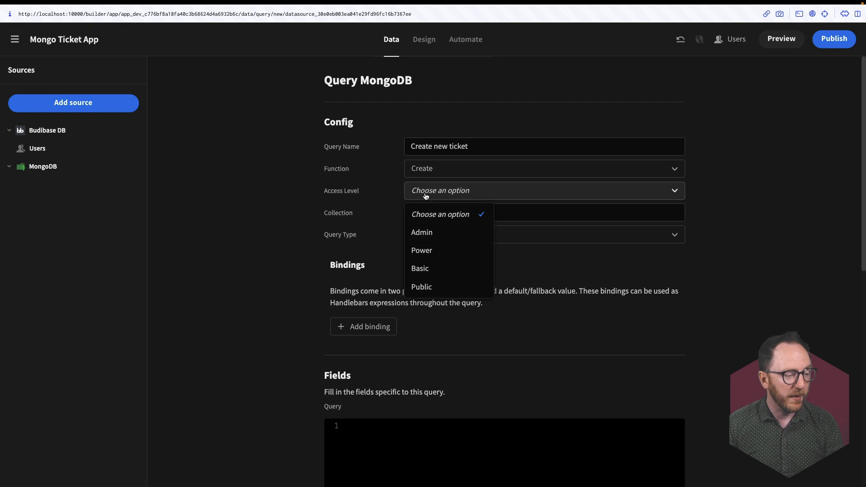
{"action": "left_click", "coordinate": [421, 268]}
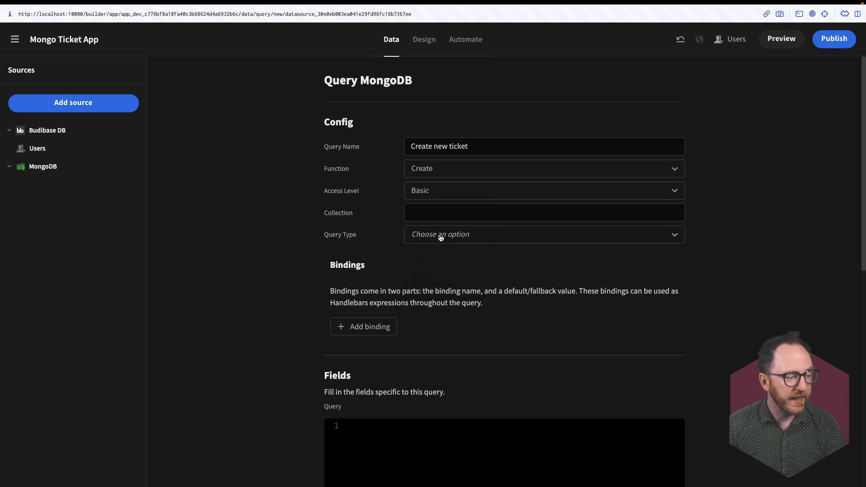
{"action": "left_click", "coordinate": [439, 220]}
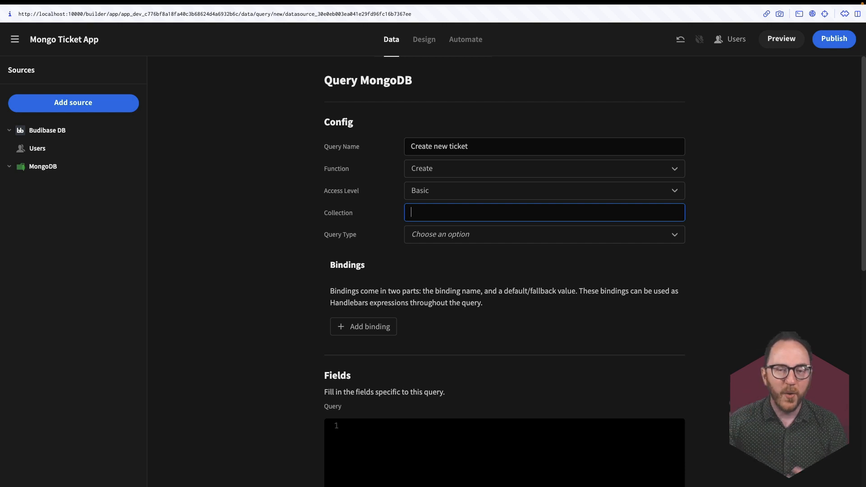
{"action": "type", "text": "tickets"}
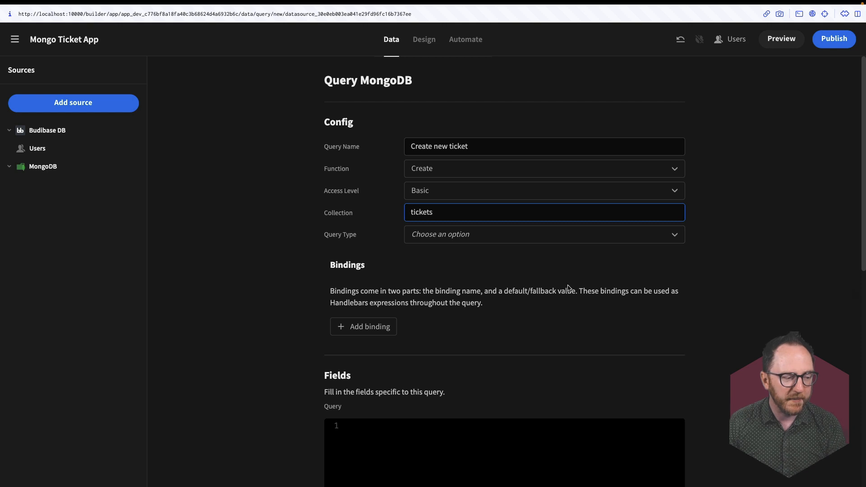
{"action": "left_click", "coordinate": [557, 242]}
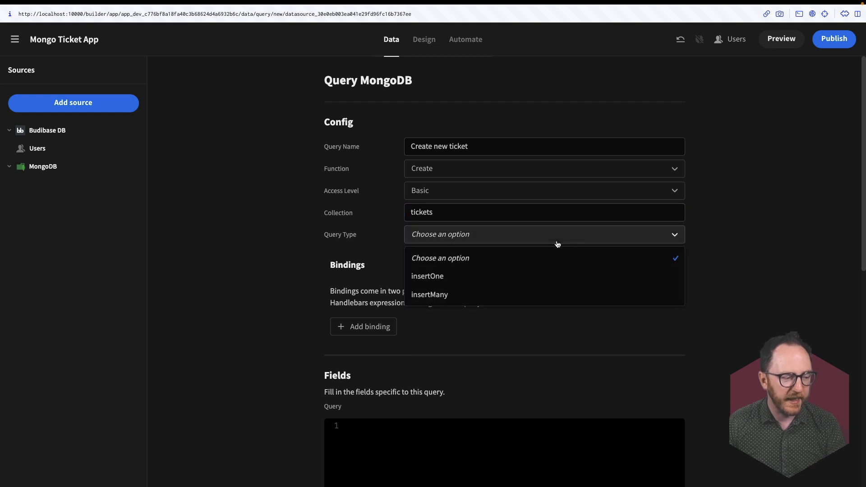
{"action": "left_click", "coordinate": [465, 280]}
Add the query bindings customer_name, issue and resolved_by, leaving their default values empty
{"action": "scroll", "coordinate": [316, 289], "scroll_direction": "down", "scroll_amount": 1}
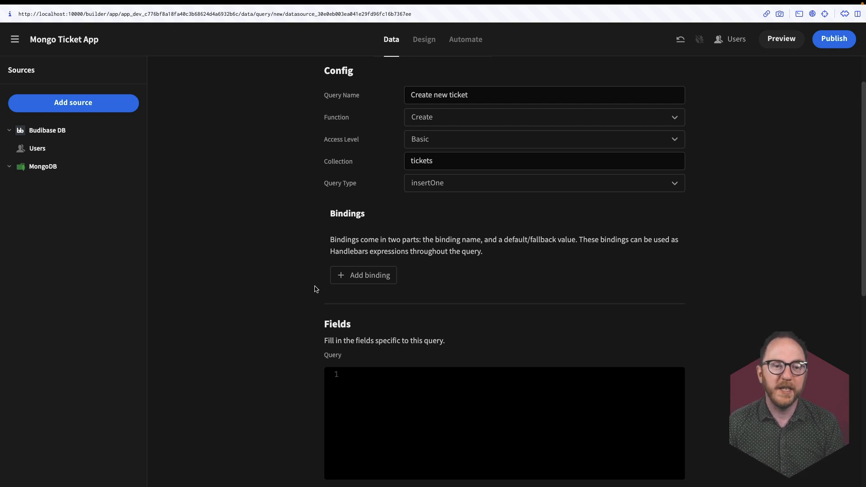
{"action": "left_click", "coordinate": [364, 277]}
{"action": "type", "text": "customer_name"}
{"action": "left_click", "coordinate": [364, 314]}
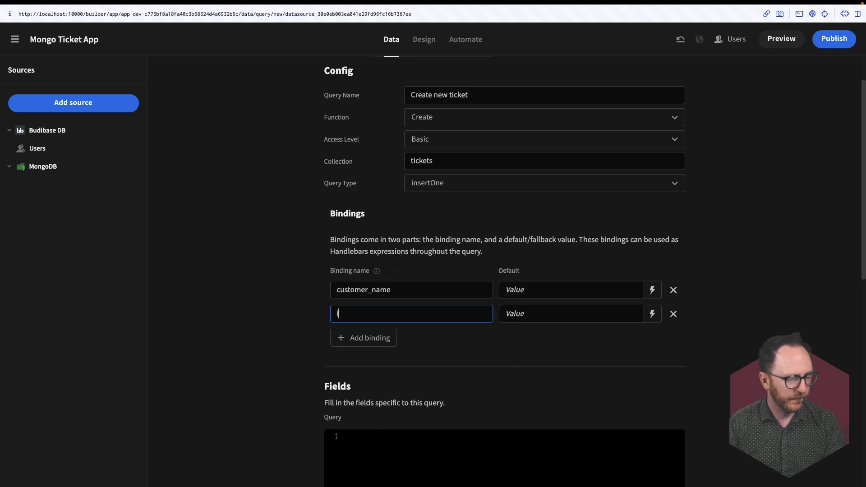
{"action": "type", "text": "issue"}
{"action": "key", "text": "Return"}
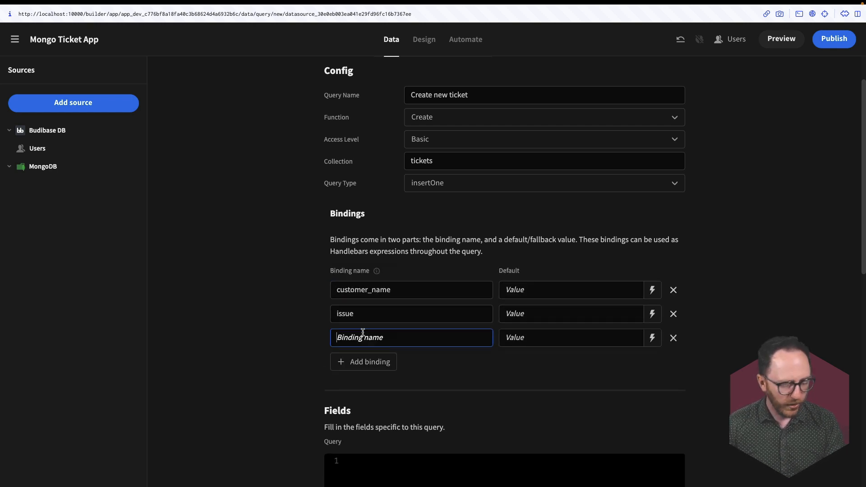
{"action": "type", "text": "resolved_by"}
Add four more query bindings: start_time, end_time, resolution and status, without default values
{"action": "left_click", "coordinate": [356, 361]}
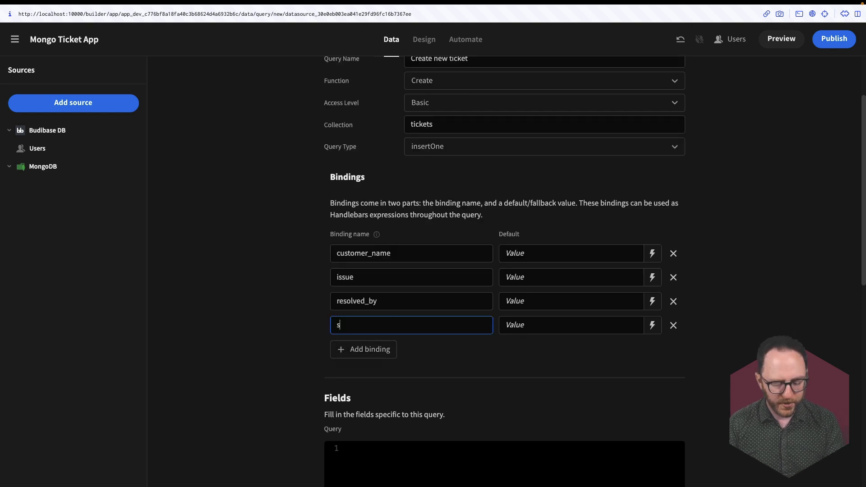
{"action": "type", "text": "start_time"}
{"action": "left_click", "coordinate": [372, 356]}
{"action": "type", "text": "end_time"}
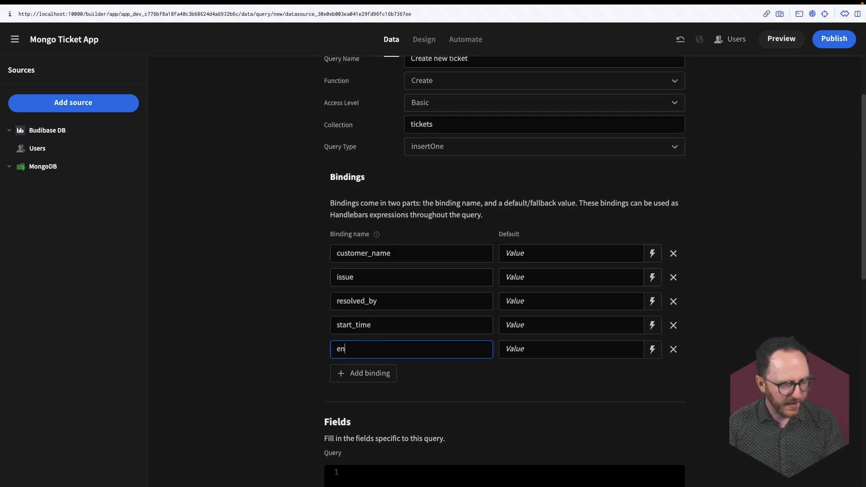
{"action": "left_click", "coordinate": [368, 369]}
{"action": "type", "text": "resolution"}
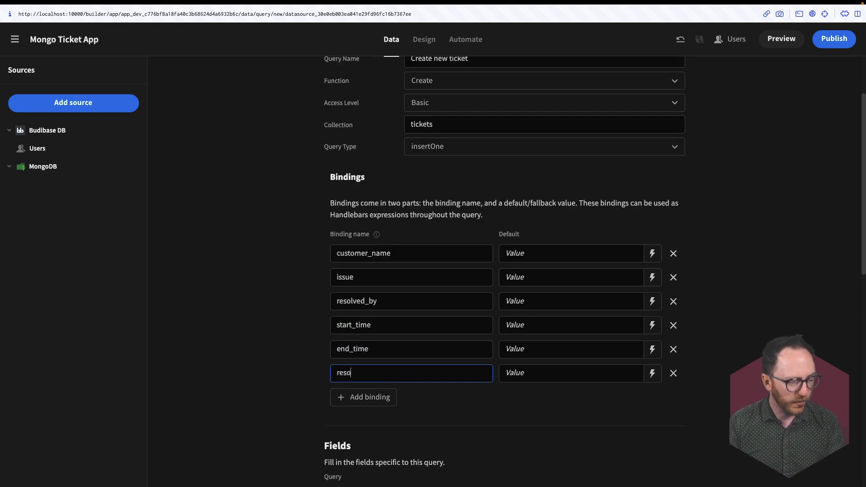
{"action": "left_click", "coordinate": [360, 398]}
{"action": "type", "text": "status"}
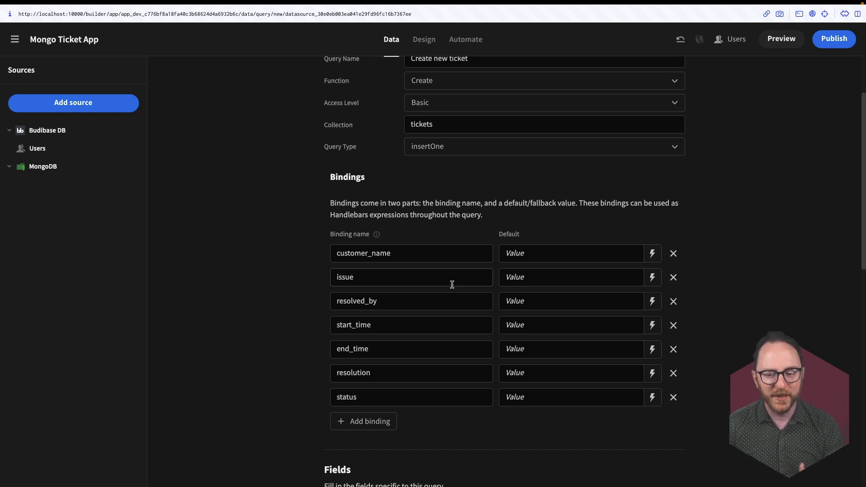
Start a JSON object in the query body with a "customer_name" field mapped to the "{{customer_name}}" binding
{"action": "scroll", "coordinate": [495, 297], "scroll_direction": "down", "scroll_amount": 5}
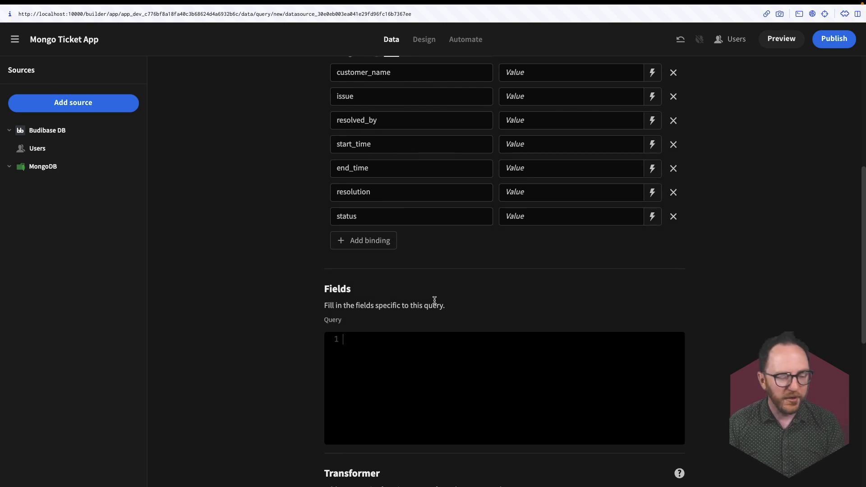
{"action": "left_click", "coordinate": [344, 338]}
{"action": "type", "text": "{"}
{"action": "key", "text": "Return"}
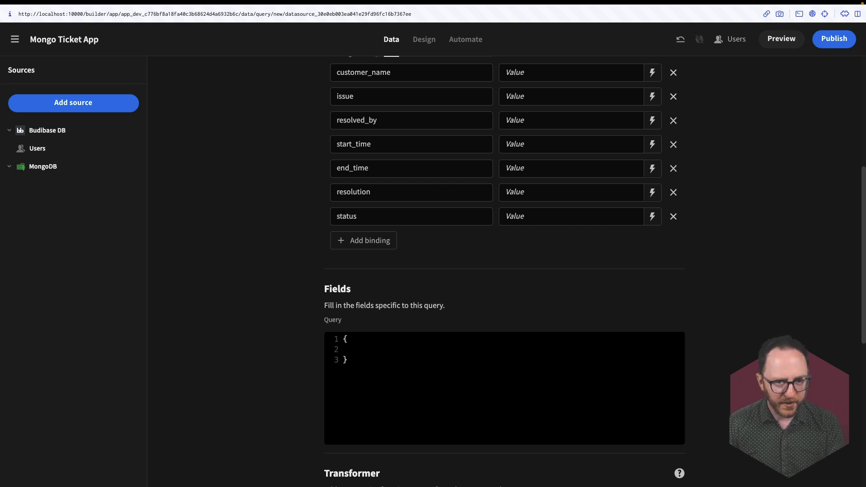
{"action": "type", "text": "\"customer_nam"}
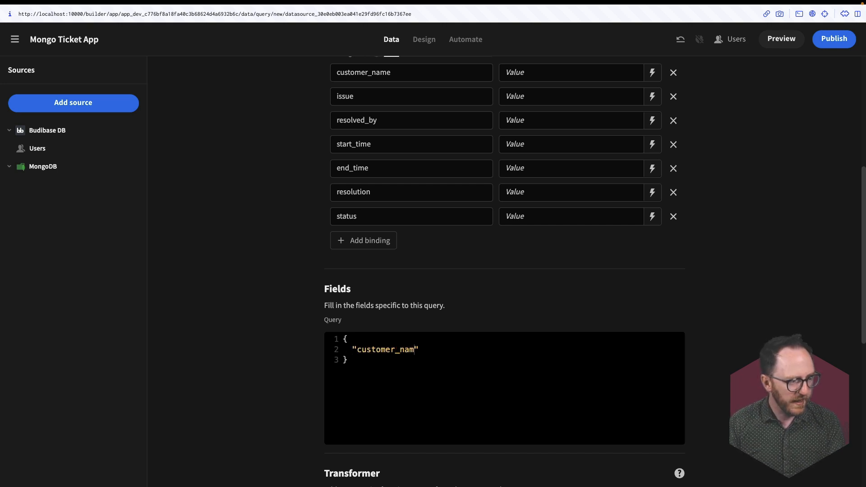
{"action": "type", "text": "e\": "}
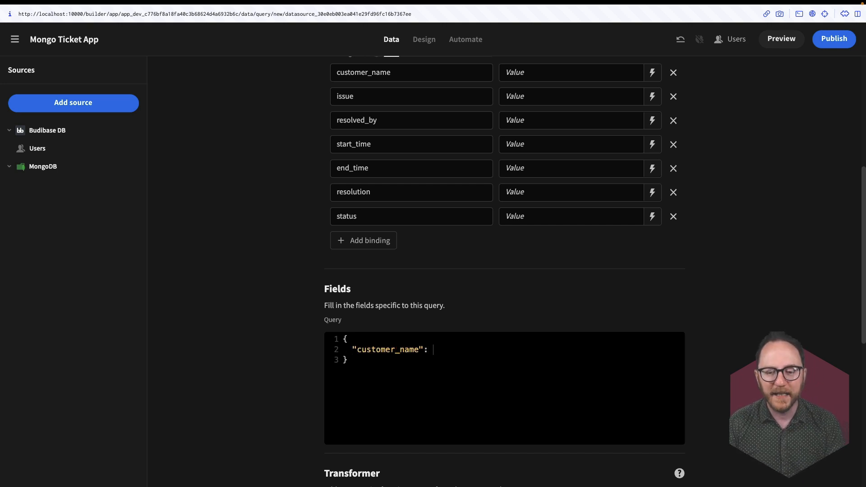
{"action": "type", "text": "\"\""}
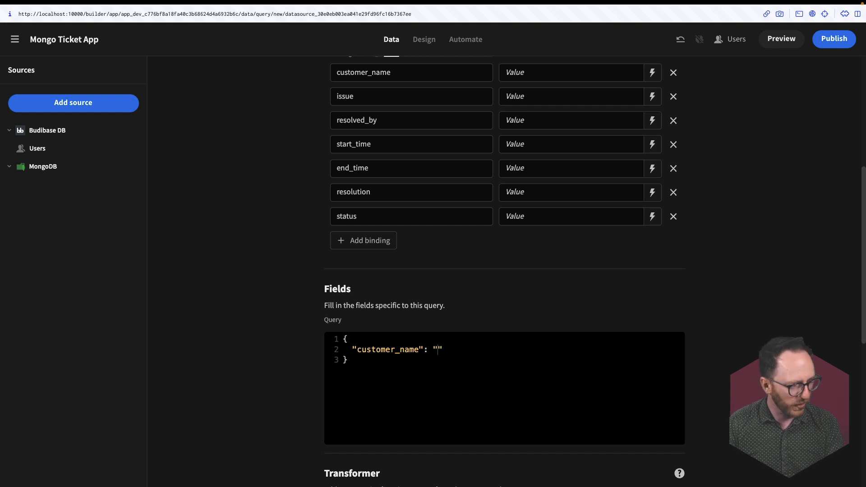
{"action": "type", "text": "{{"}
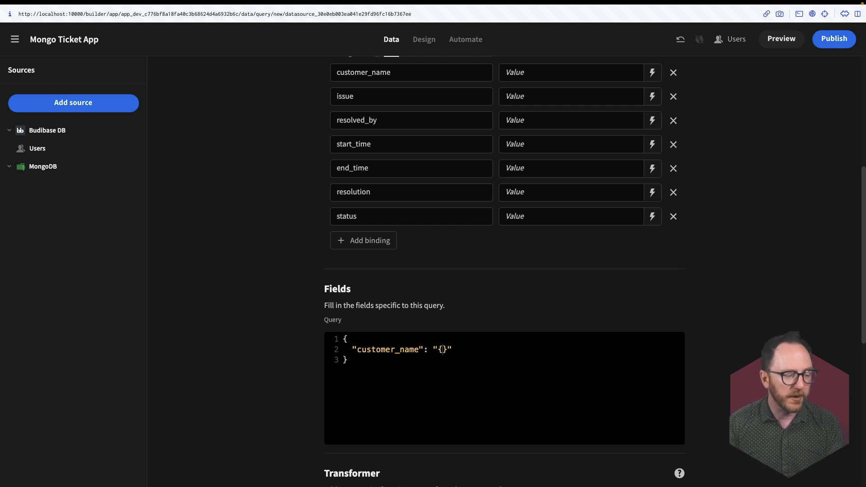
{"action": "type", "text": "customer_name"}
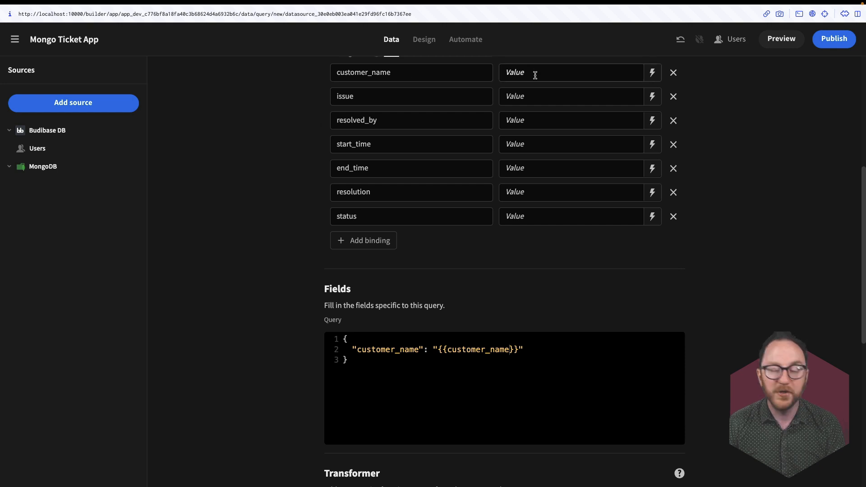
Add the issue, resolved_by, start_time and end_time fields to the query's JSON, each mapped to its same-named Handlebars binding
{"action": "type", "text": ","}
{"action": "key", "text": "Return"}
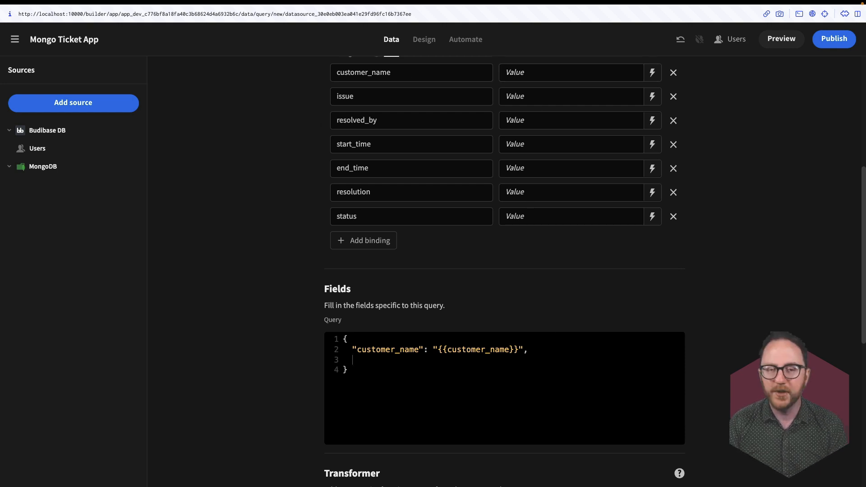
{"action": "type", "text": "\"issue\": \"{{issue}}\","}
{"action": "key", "text": "Return"}
{"action": "type", "text": "\"resolved_by\": \"{{resolved_by}}\","}
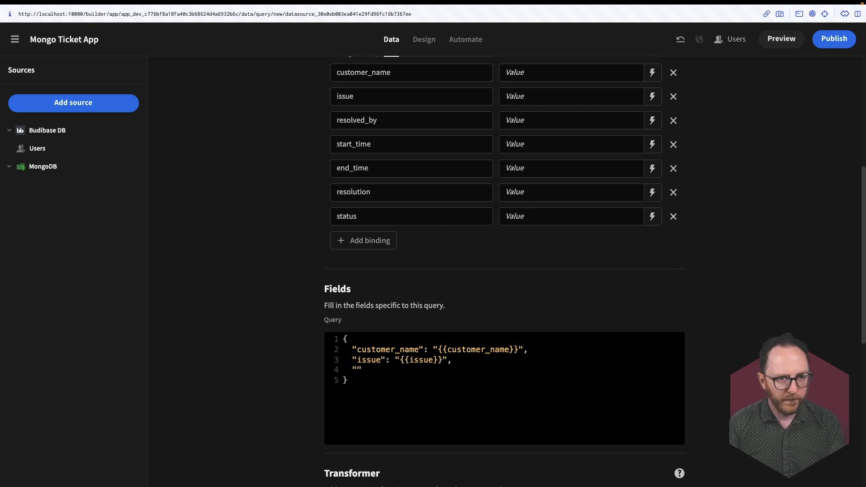
{"action": "key", "text": "Return"}
{"action": "type", "text": "\"start_time\": \"{{start_time}}\","}
{"action": "key", "text": "Return"}
{"action": "type", "text": "\"end_time\": \"{{end_time}}\","}
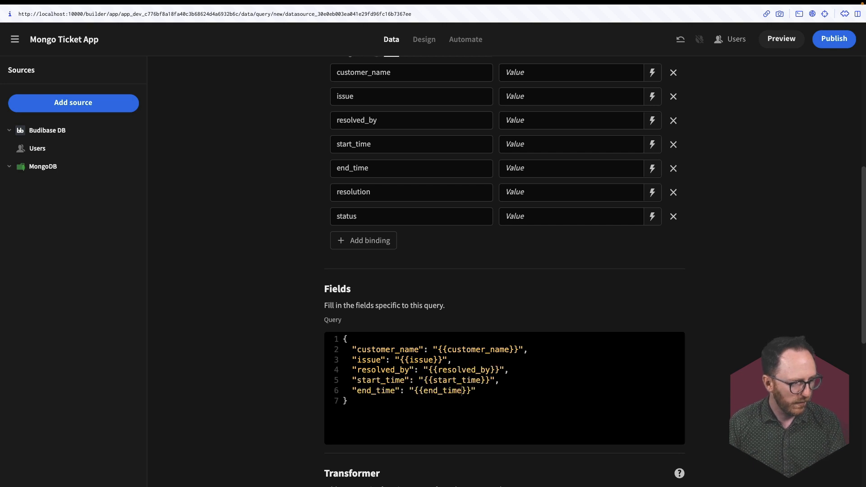
Complete the query's JSON with the resolution and status fields, mapped to "{{resolution}}" and "{{status}}"
{"action": "key", "text": "Return"}
{"action": "type", "text": "\"resolution\": \"{{resolution}}\","}
{"action": "key", "text": "Return"}
{"action": "type", "text": "\"status\": \"{{status}}"}
Run the ticket creation query, check its JSON response, and save the query
{"action": "scroll", "coordinate": [601, 304], "scroll_direction": "up", "scroll_amount": 2}
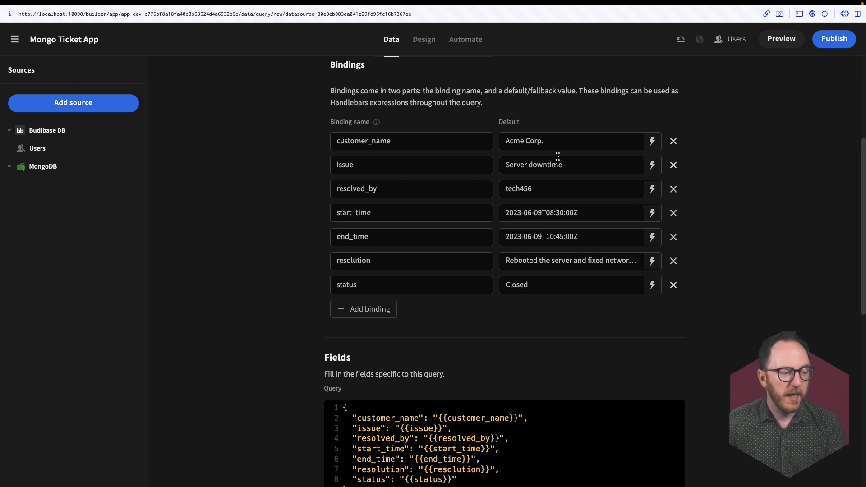
{"action": "scroll", "coordinate": [557, 155], "scroll_direction": "down", "scroll_amount": 9}
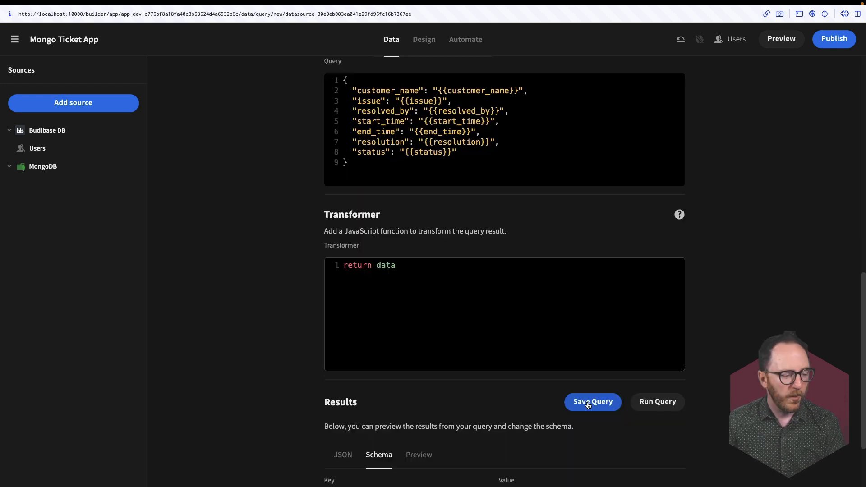
{"action": "left_click", "coordinate": [649, 402]}
{"action": "scroll", "coordinate": [496, 365], "scroll_direction": "down", "scroll_amount": 3}
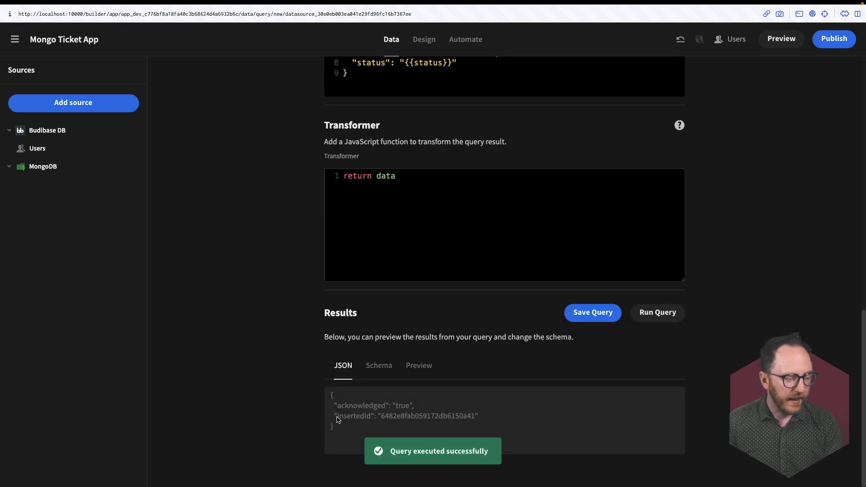
{"action": "left_click_drag", "start_coordinate": [330, 406], "coordinate": [417, 407]}
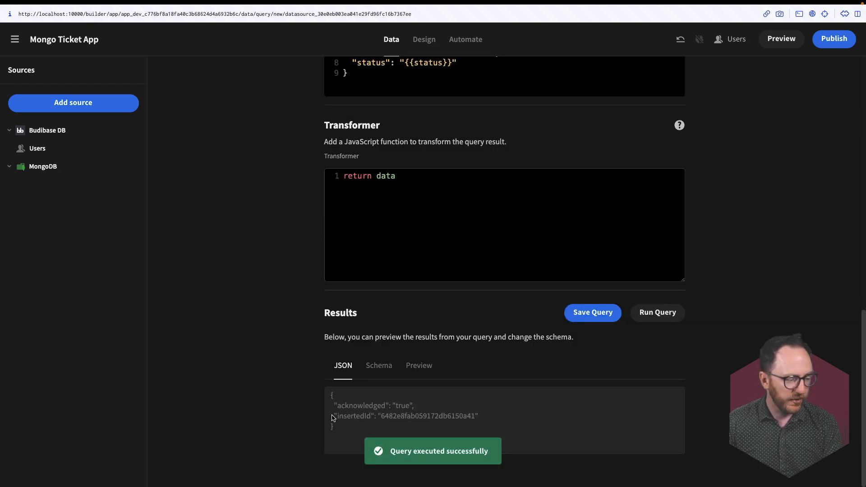
{"action": "left_click_drag", "start_coordinate": [333, 416], "coordinate": [475, 417]}
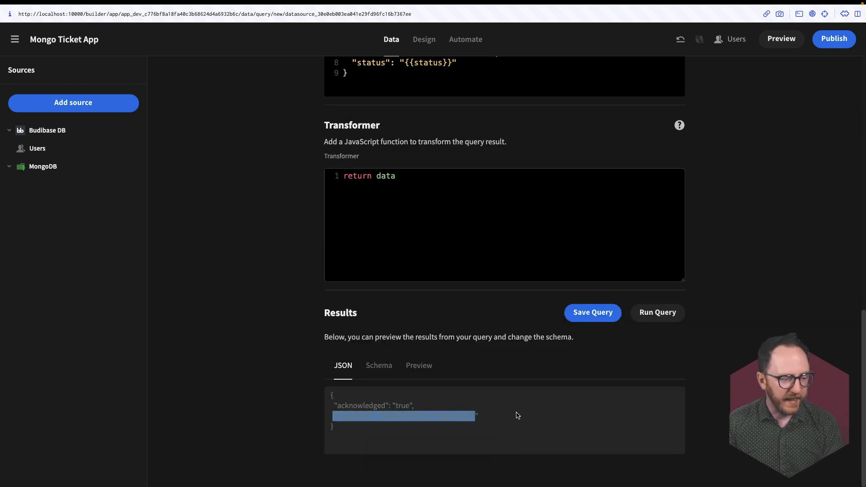
{"action": "left_click", "coordinate": [521, 363]}
{"action": "left_click", "coordinate": [602, 319]}
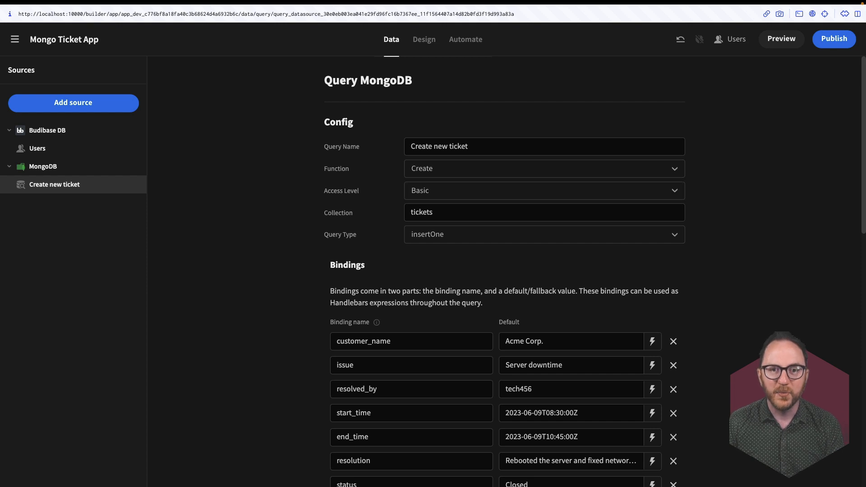
Add another query to the MongoDB datasource and name it "Get all tickets", keeping the Read function
{"action": "left_click", "coordinate": [57, 170]}
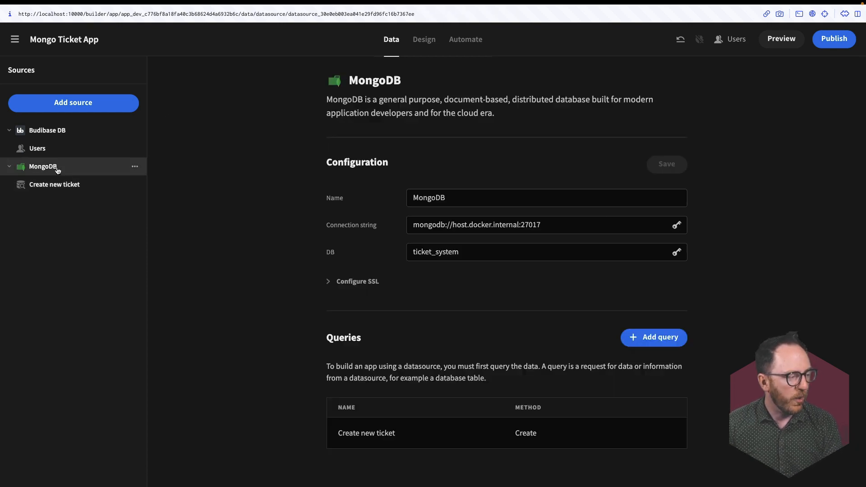
{"action": "left_click", "coordinate": [679, 338]}
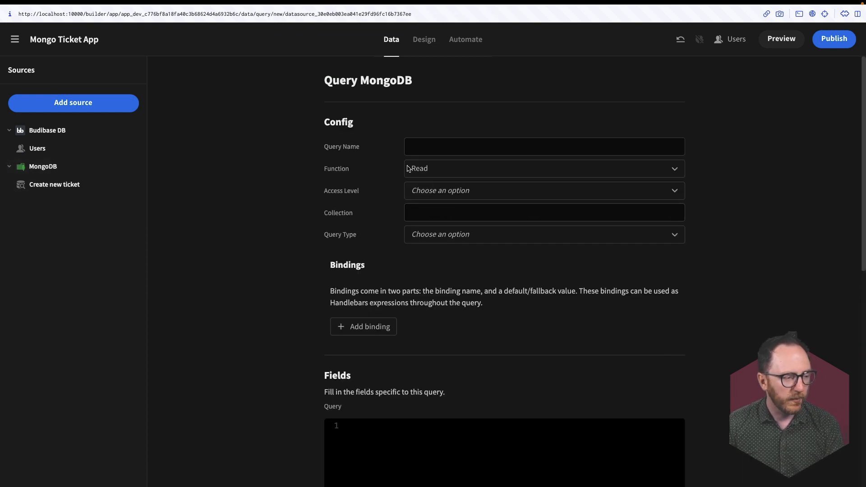
{"action": "left_click", "coordinate": [432, 146]}
{"action": "type", "text": "Get all tickets"}
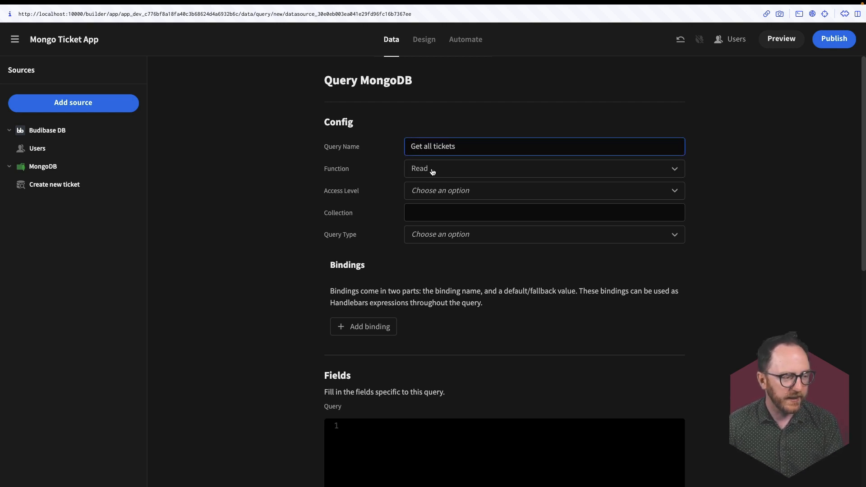
Set the query's access level to Basic, its collection to tickets and its query type to find
{"action": "left_click", "coordinate": [446, 190]}
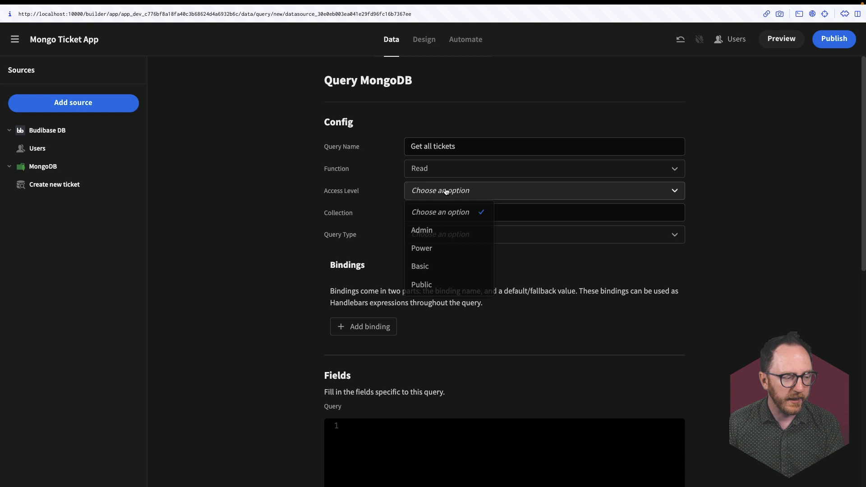
{"action": "left_click", "coordinate": [429, 268]}
{"action": "left_click", "coordinate": [442, 215]}
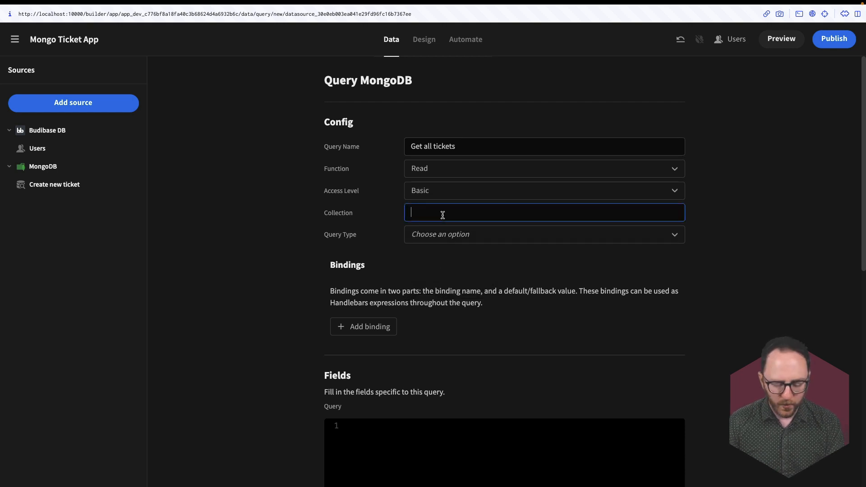
{"action": "type", "text": "tickets"}
{"action": "left_click", "coordinate": [451, 240]}
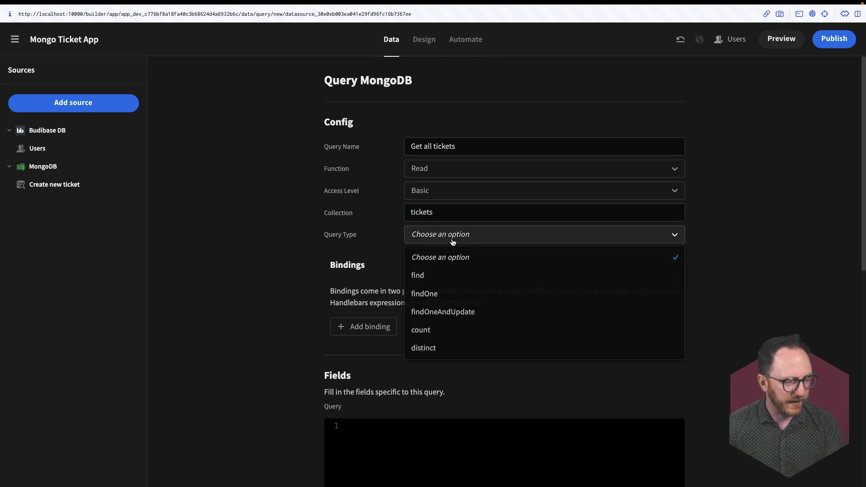
{"action": "left_click", "coordinate": [441, 280]}
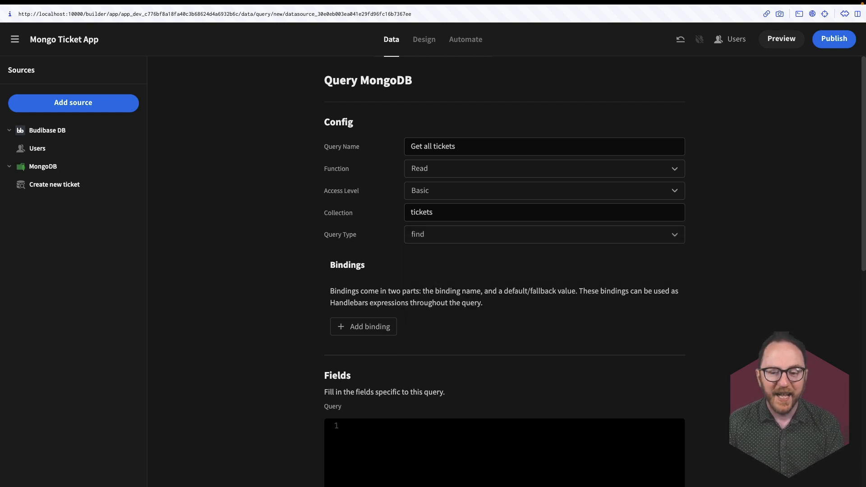
Run the query with an empty query body and review the returned ticket fields as JSON
{"action": "scroll", "coordinate": [363, 313], "scroll_direction": "down", "scroll_amount": 10}
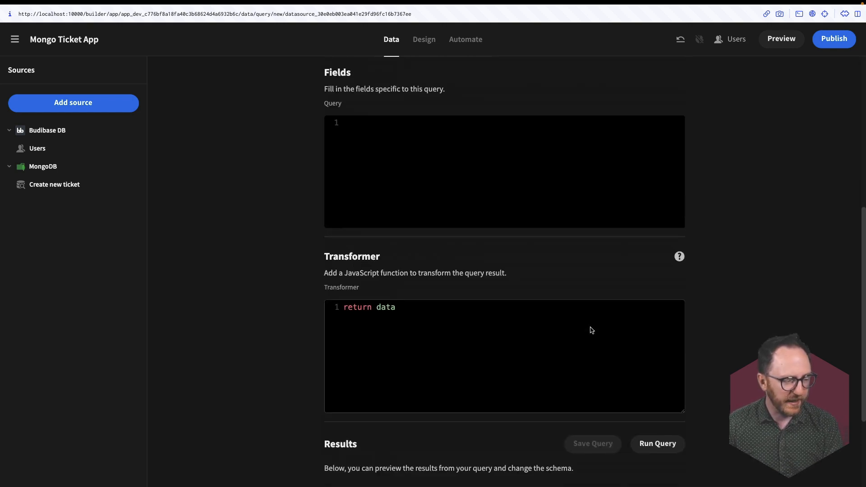
{"action": "left_click", "coordinate": [667, 313]}
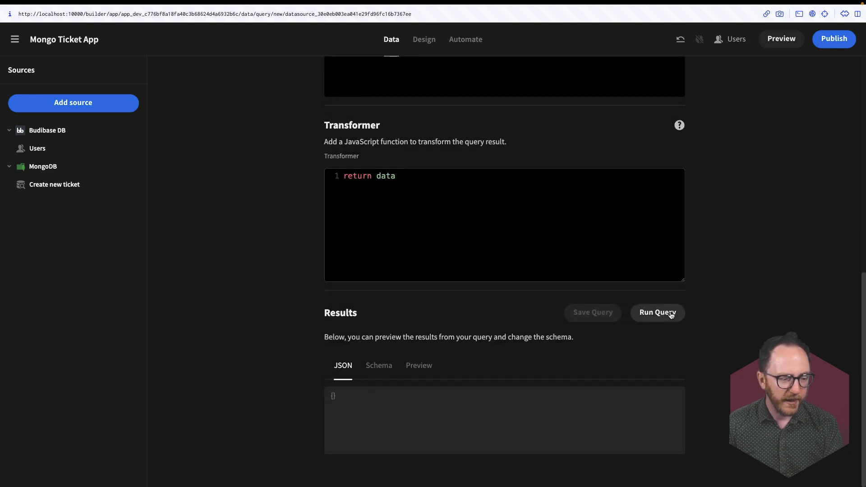
{"action": "scroll", "coordinate": [377, 394], "scroll_direction": "down", "scroll_amount": 3}
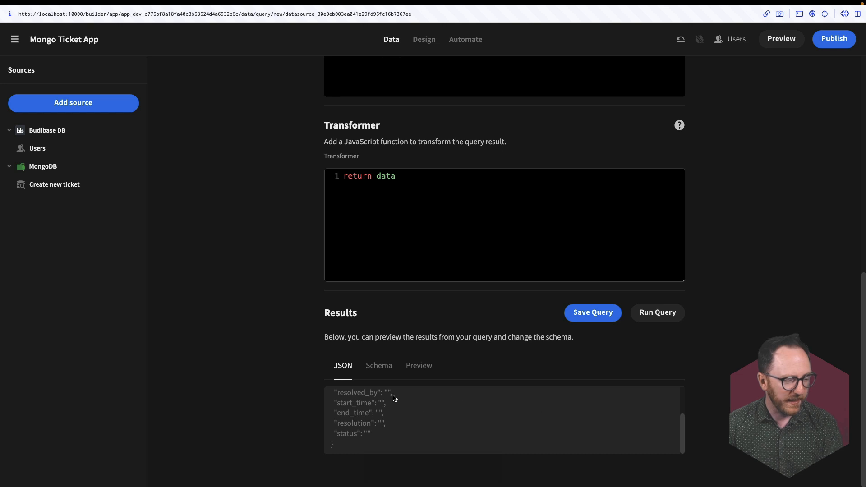
{"action": "scroll", "coordinate": [404, 424], "scroll_direction": "up", "scroll_amount": 3}
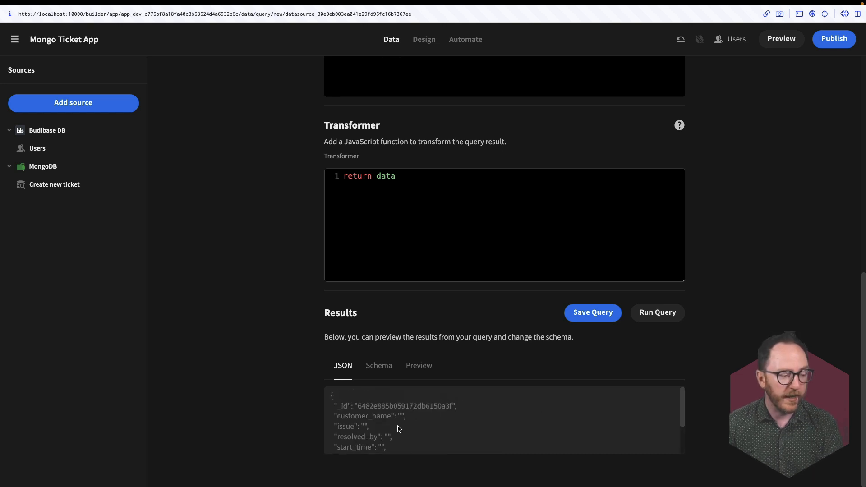
Preview the returned tickets as a table, look across its columns, and save the query
{"action": "left_click", "coordinate": [411, 370]}
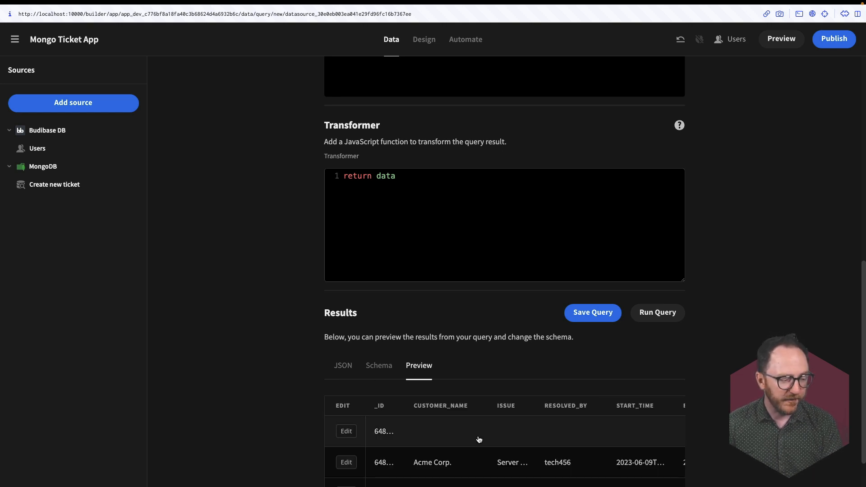
{"action": "scroll", "coordinate": [476, 440], "scroll_direction": "down", "scroll_amount": 1}
{"action": "scroll", "coordinate": [573, 430], "scroll_direction": "right", "scroll_amount": 5}
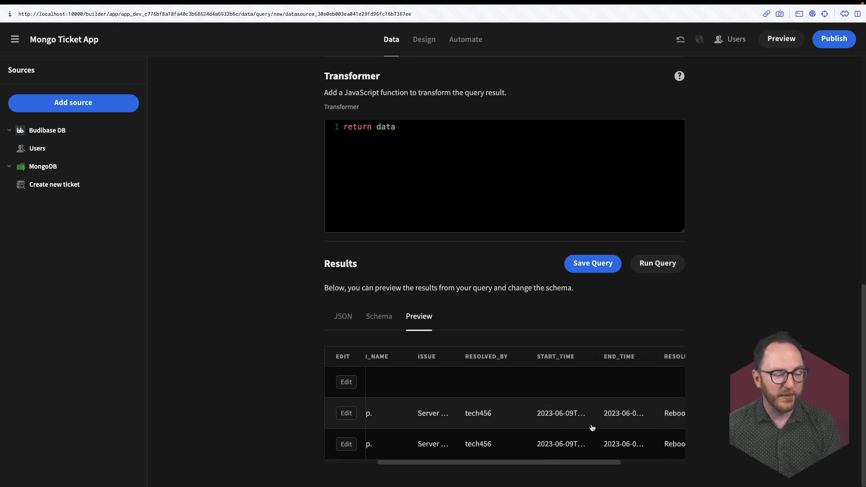
{"action": "scroll", "coordinate": [592, 427], "scroll_direction": "left", "scroll_amount": 5}
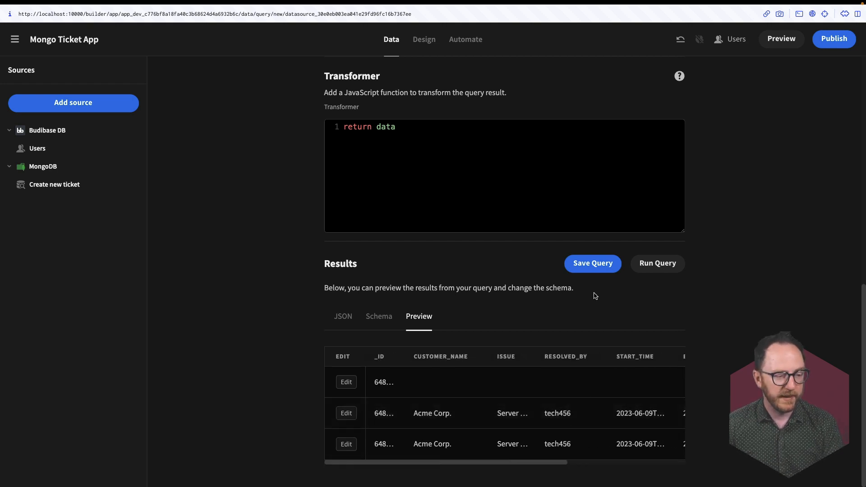
{"action": "left_click", "coordinate": [600, 265]}
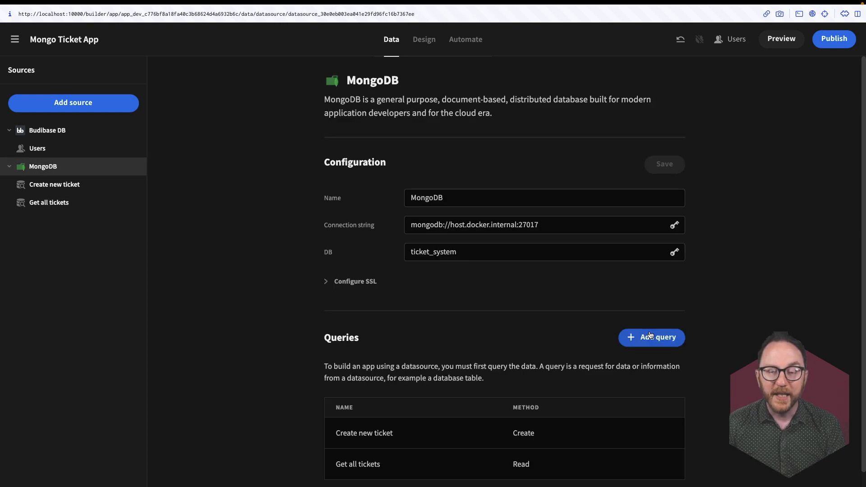
Add a MongoDB query named "Get one ticket" with the Read function and the Basic access level
{"action": "left_click", "coordinate": [650, 335]}
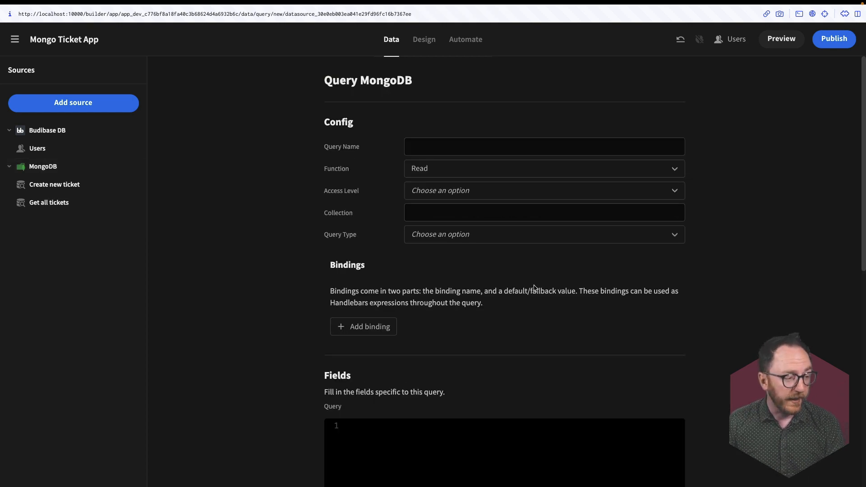
{"action": "left_click", "coordinate": [441, 151]}
{"action": "type", "text": "Get "}
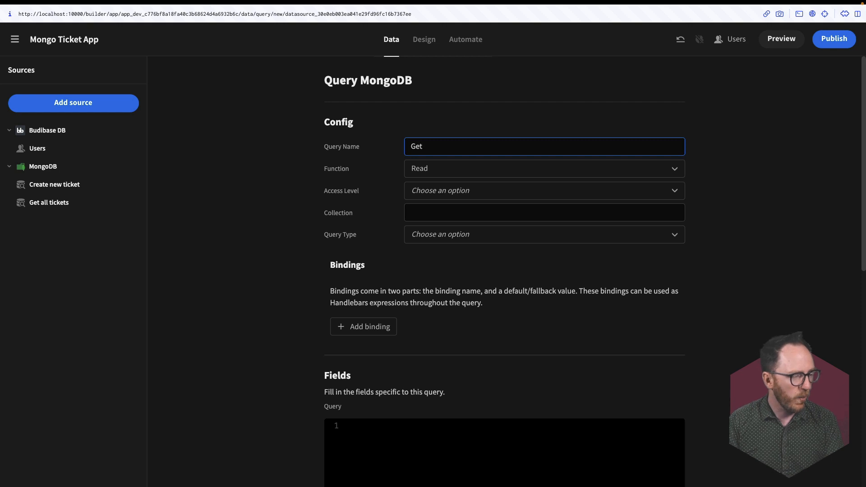
{"action": "type", "text": "one ticket"}
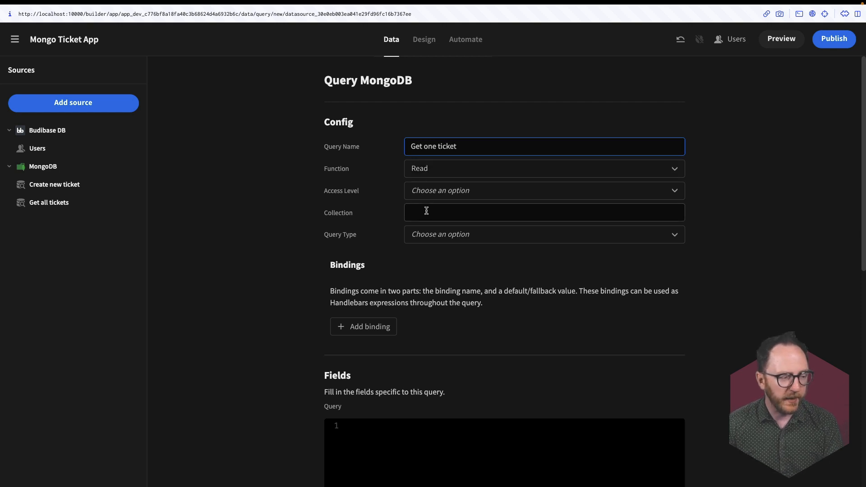
{"action": "left_click", "coordinate": [417, 190]}
{"action": "left_click", "coordinate": [436, 270]}
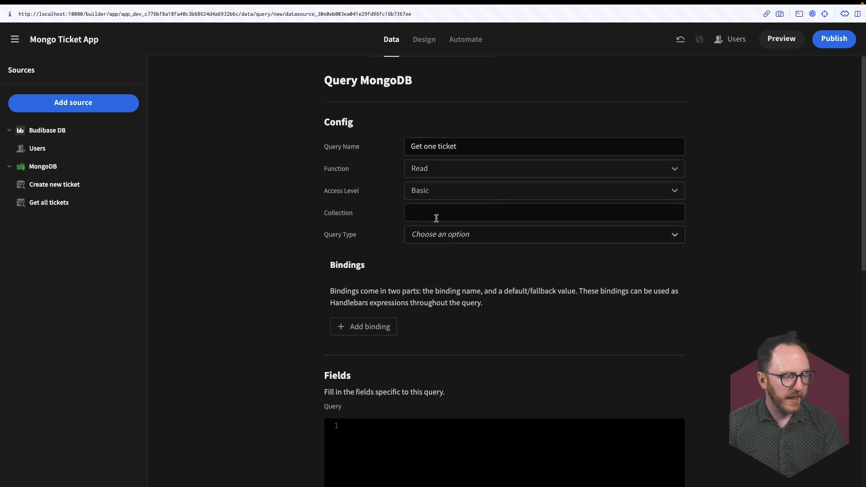
Set the query's collection to tickets and its query type to findOne, and add a binding named id
{"action": "left_click", "coordinate": [436, 218]}
{"action": "type", "text": "tickets"}
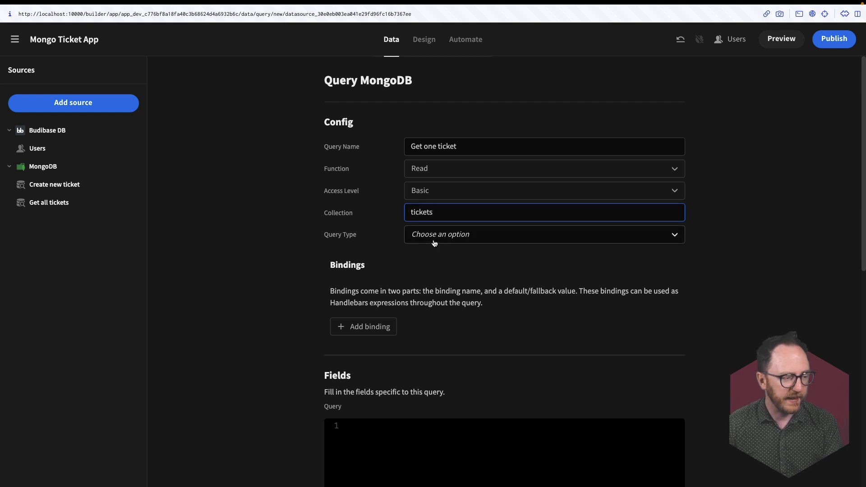
{"action": "left_click", "coordinate": [434, 242]}
{"action": "left_click", "coordinate": [482, 292]}
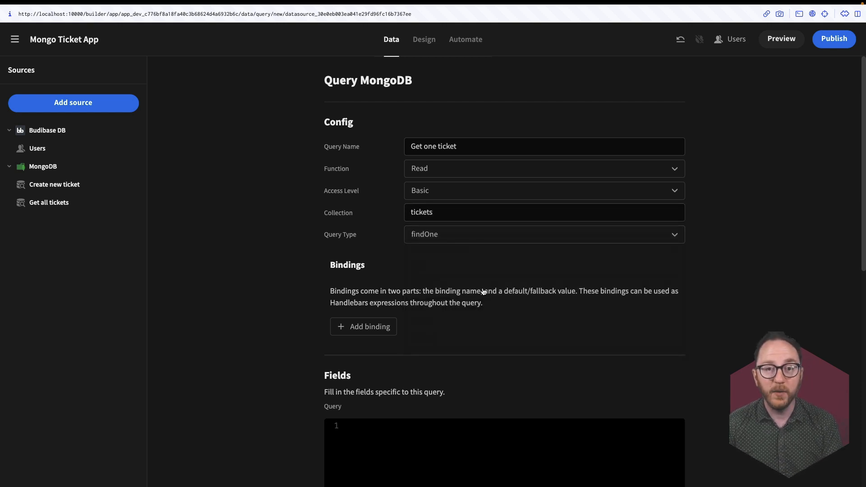
{"action": "left_click", "coordinate": [378, 330]}
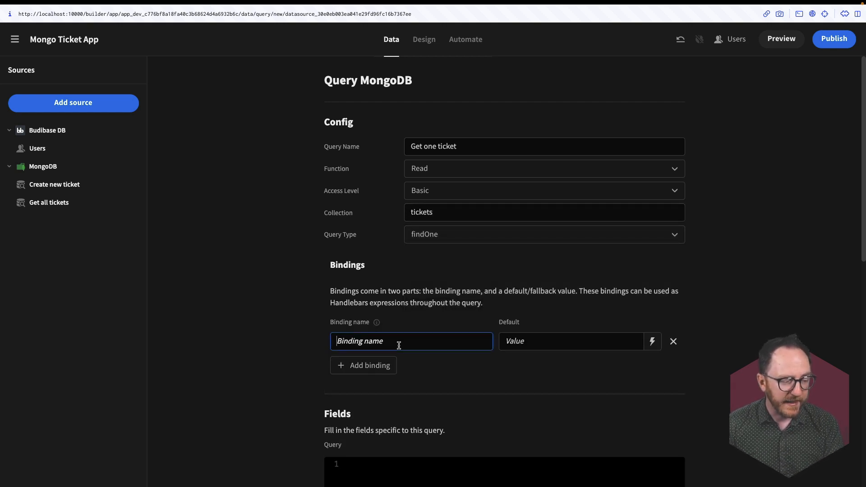
{"action": "type", "text": "id"}
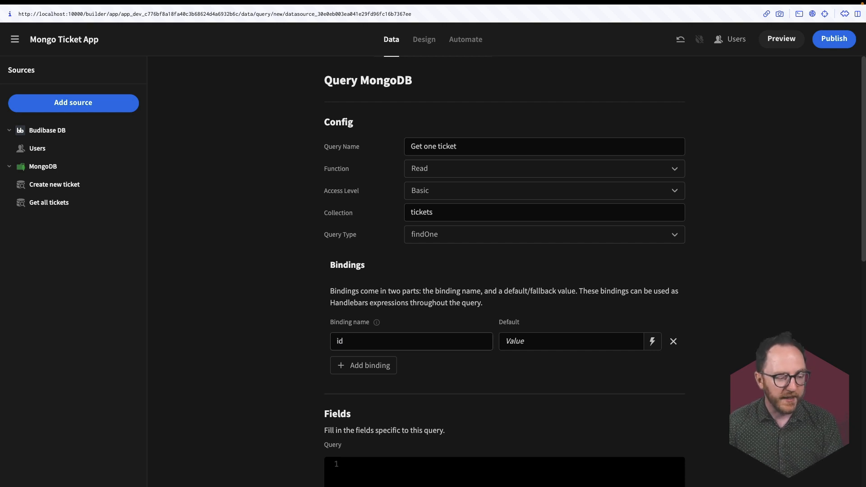
Write the query body { "_id": "{{id}}"} so the ticket is matched by the id binding
{"action": "scroll", "coordinate": [440, 414], "scroll_direction": "down", "scroll_amount": 3}
{"action": "left_click", "coordinate": [361, 356]}
{"action": "type", "text": "{ "}
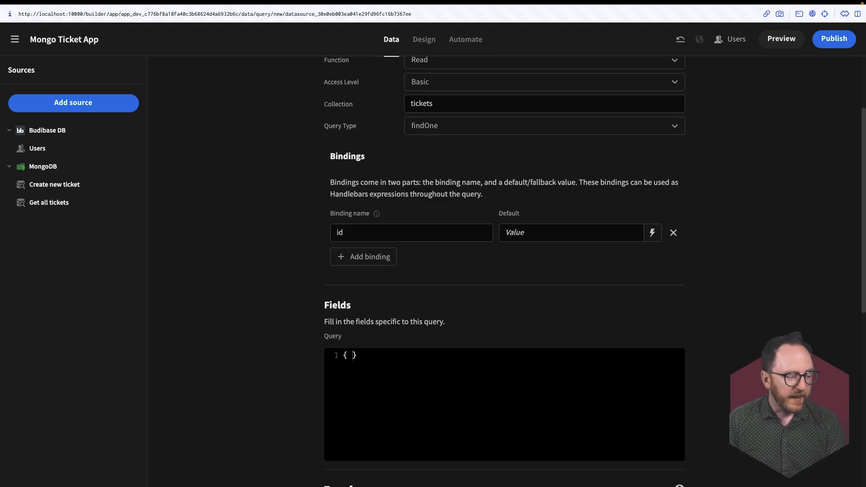
{"action": "type", "text": "\"_id\""}
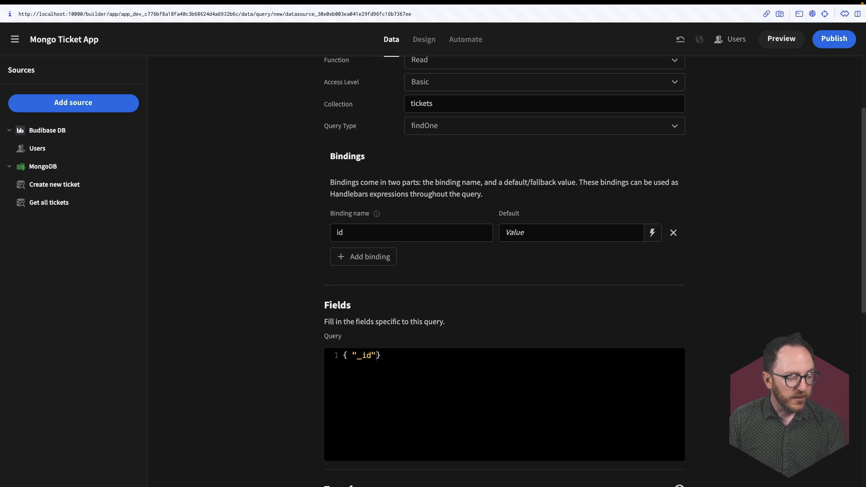
{"action": "type", "text": ": "}
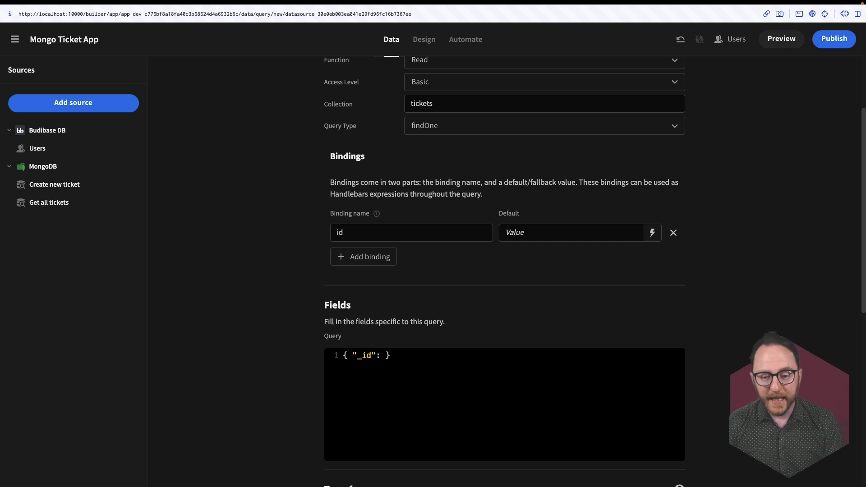
{"action": "type", "text": "\""}
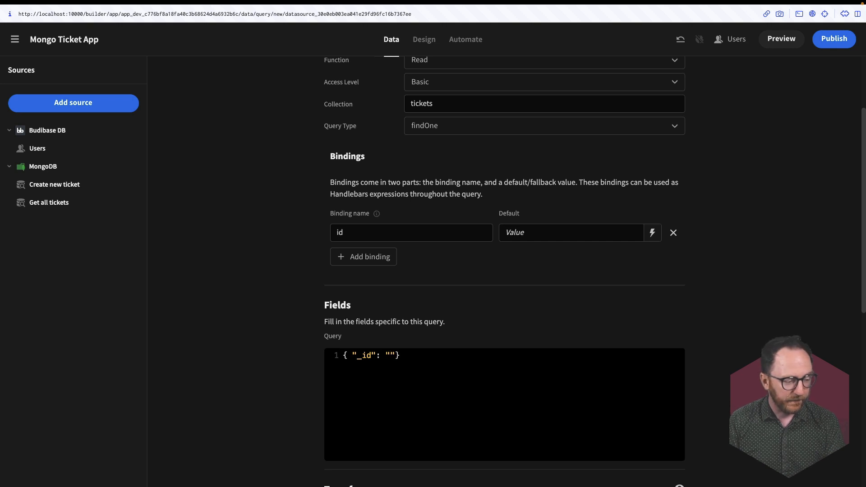
{"action": "type", "text": "{{id"}
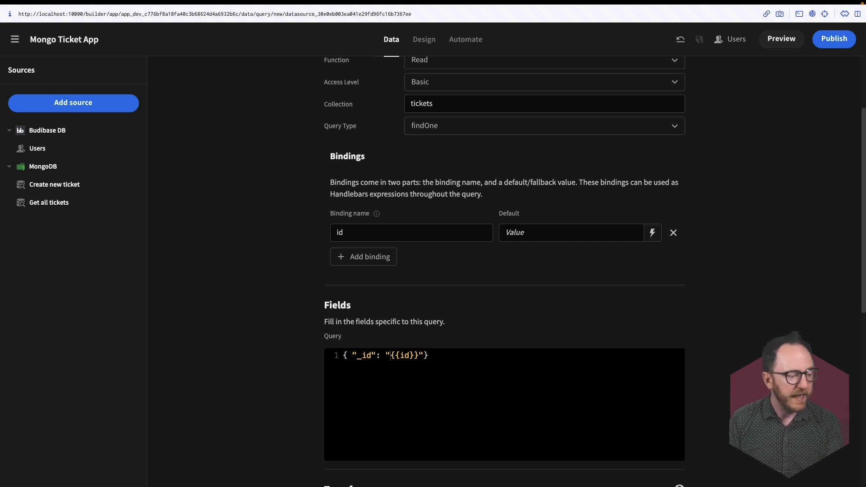
Wrap the {{id}} binding in ObjectId('...') in the query body and run the query
{"action": "type", "text": "ObjectI"}
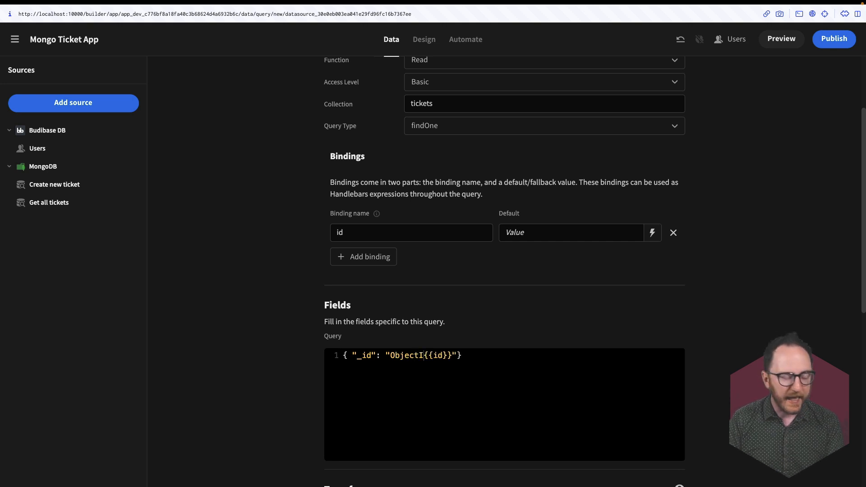
{"action": "type", "text": "d('"}
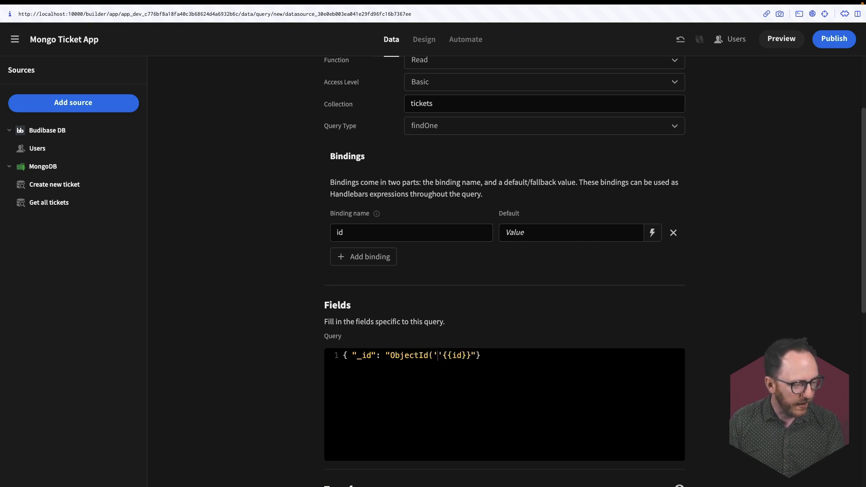
{"action": "key", "text": "BackSpace"}
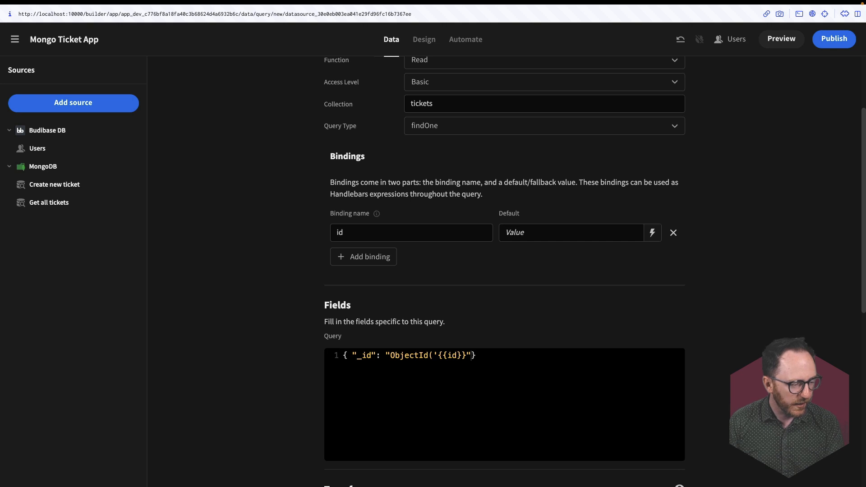
{"action": "type", "text": "')"}
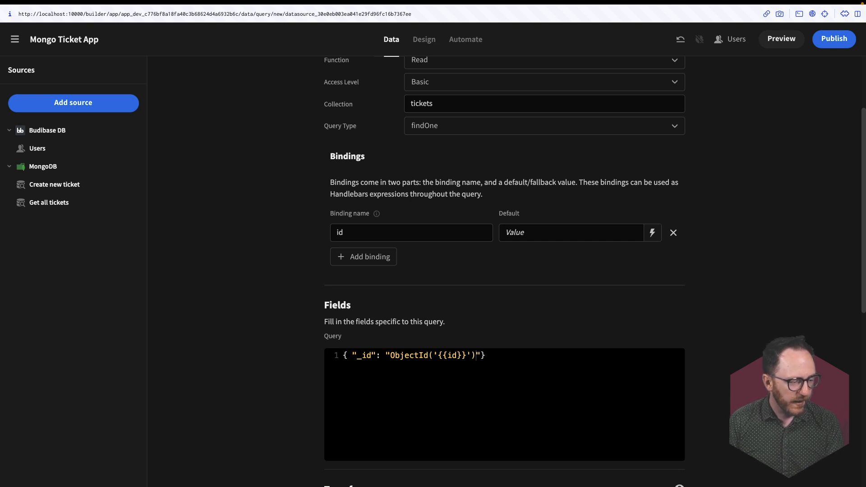
{"action": "scroll", "coordinate": [380, 377], "scroll_direction": "down", "scroll_amount": 8}
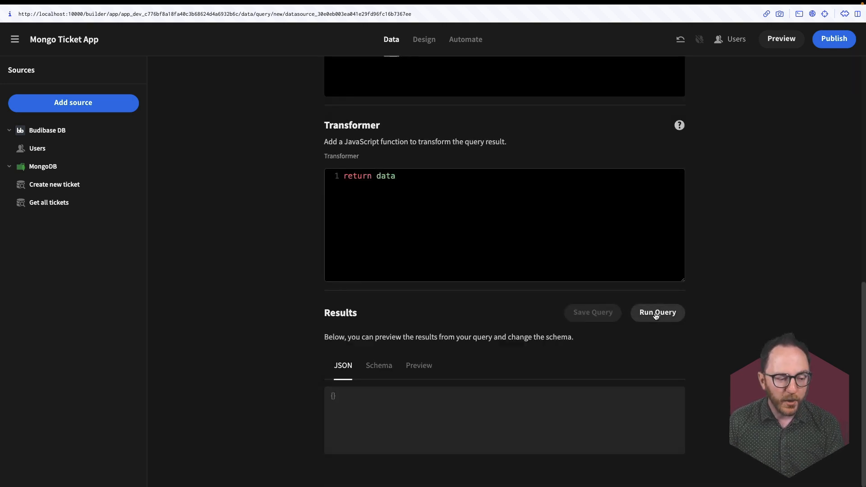
{"action": "left_click", "coordinate": [656, 315]}
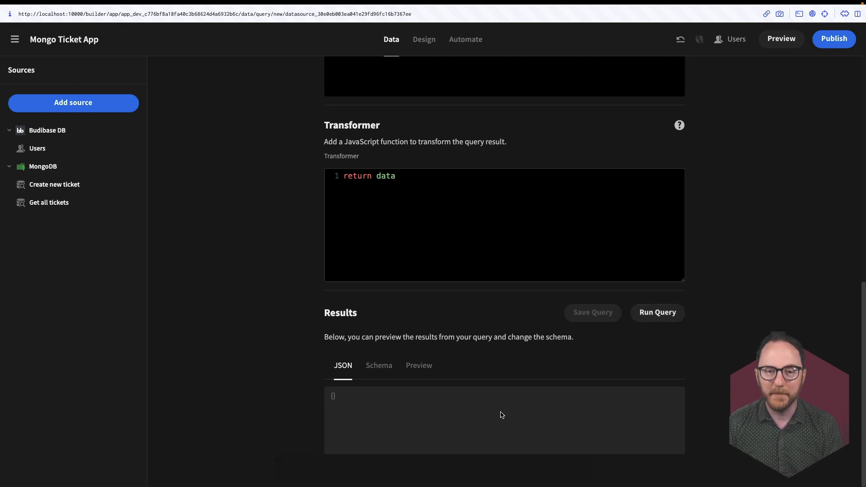
Open the Get all tickets query and run it to look up an existing ticket's _id
{"action": "scroll", "coordinate": [500, 414], "scroll_direction": "up", "scroll_amount": 7}
{"action": "left_click", "coordinate": [53, 204]}
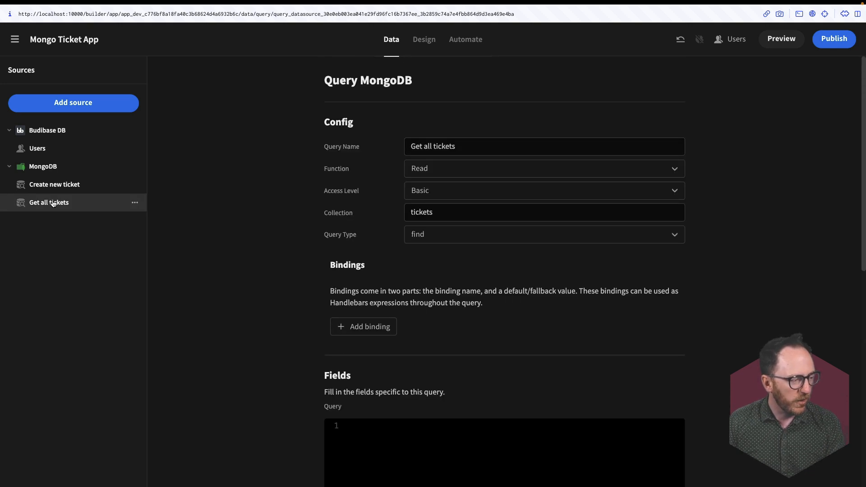
{"action": "scroll", "coordinate": [209, 296], "scroll_direction": "down", "scroll_amount": 8}
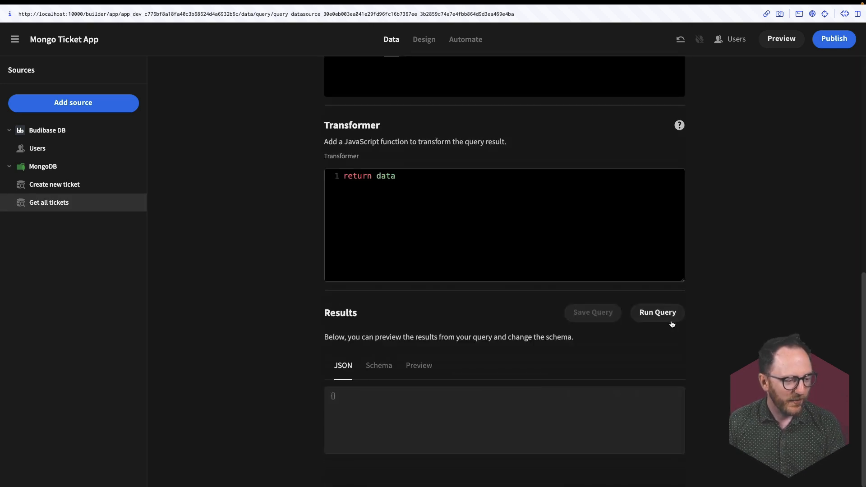
{"action": "left_click", "coordinate": [669, 318]}
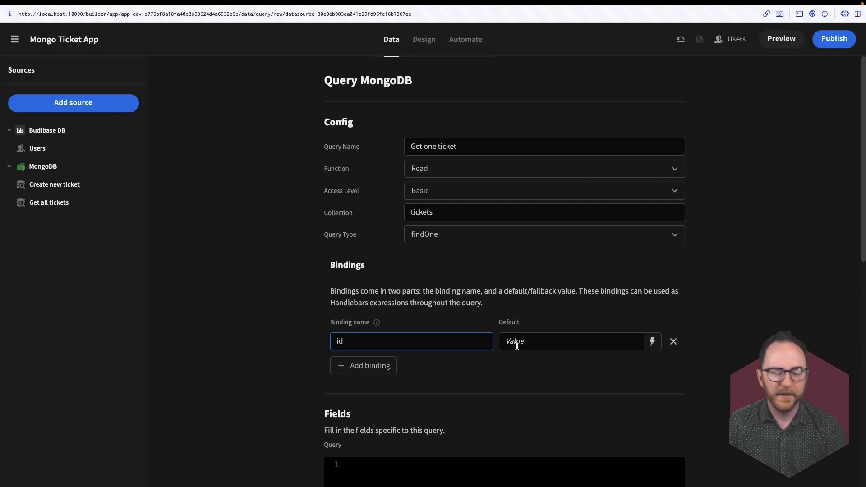
Set the id binding's default in Get one ticket to 6482e885b059172db6150a3f, run the query and open the result schema
{"action": "left_click", "coordinate": [522, 344]}
{"action": "type", "text": "6482e885b059172db6150a3f"}
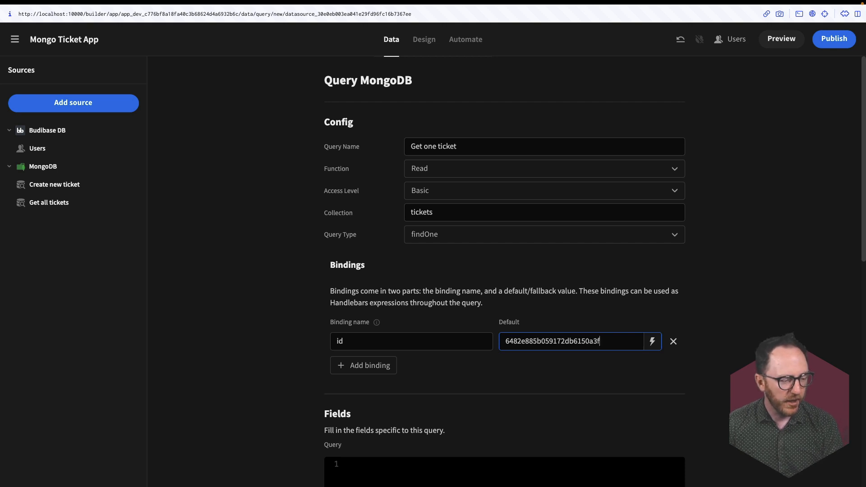
{"action": "key", "text": "Tab"}
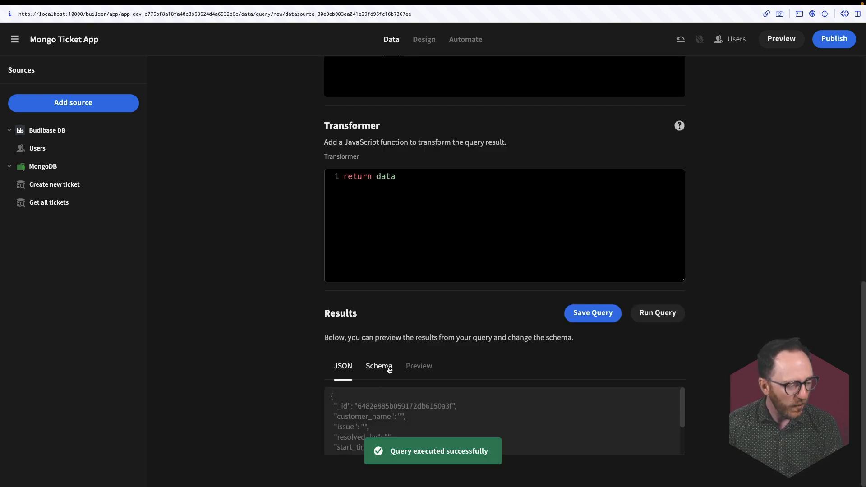
{"action": "left_click", "coordinate": [378, 365]}
{"action": "scroll", "coordinate": [537, 429], "scroll_direction": "down", "scroll_amount": 3}
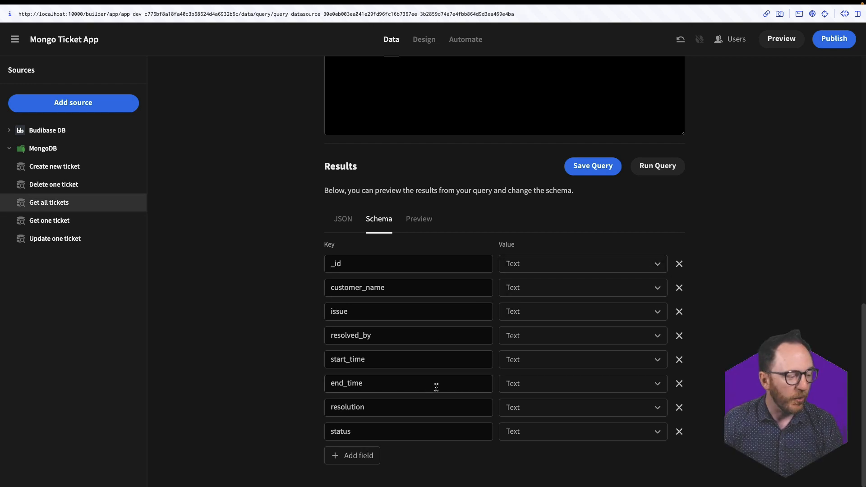
In the Get all tickets result schema, set the start_time type to Datetime and change the end_time type as well
{"action": "left_click", "coordinate": [542, 359]}
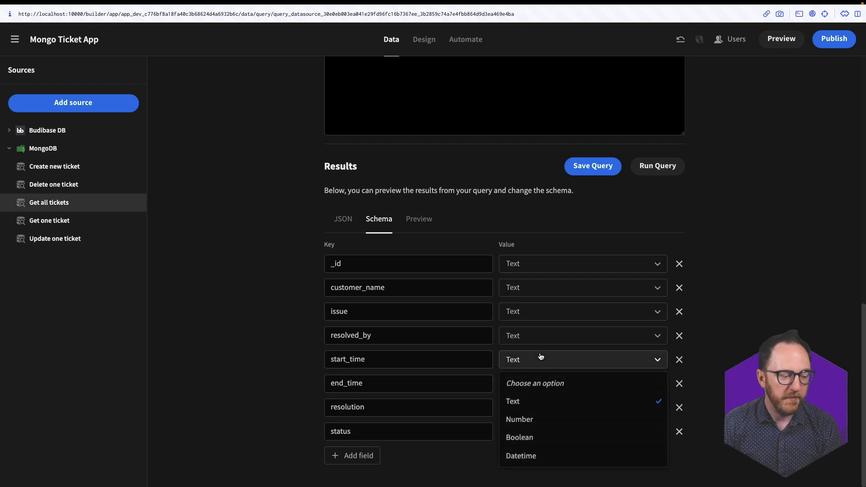
{"action": "left_click", "coordinate": [528, 456]}
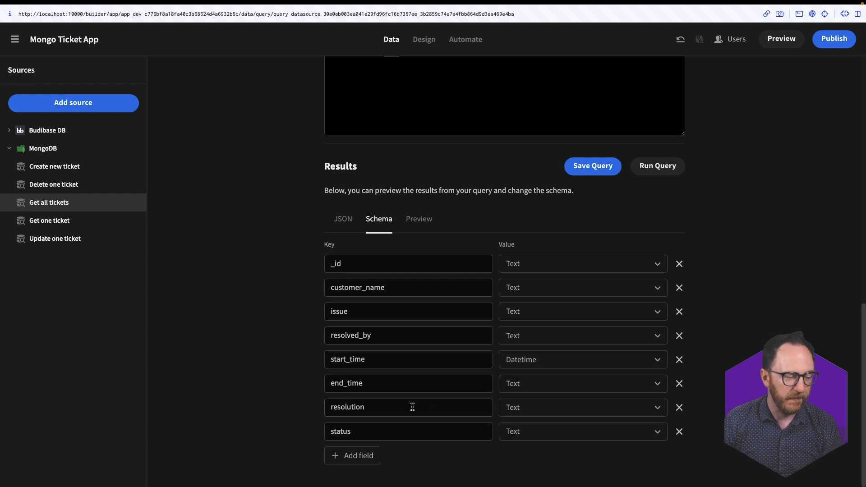
{"action": "left_click", "coordinate": [531, 387]}
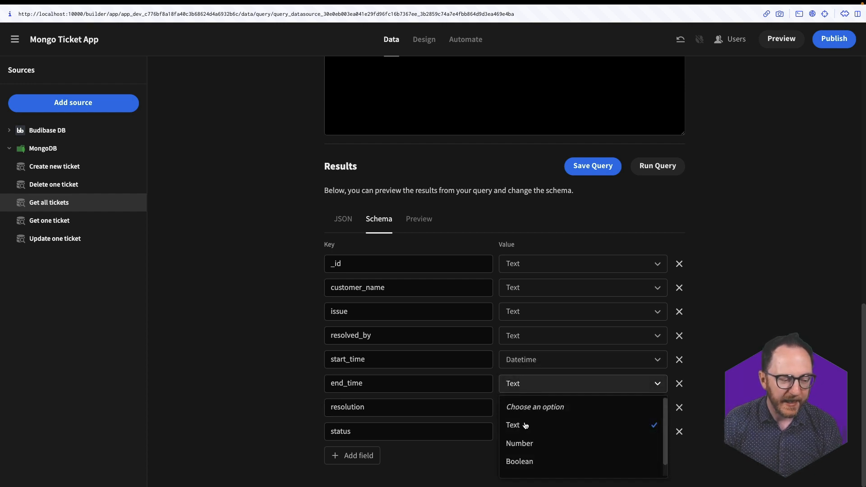
{"action": "left_click", "coordinate": [521, 461]}
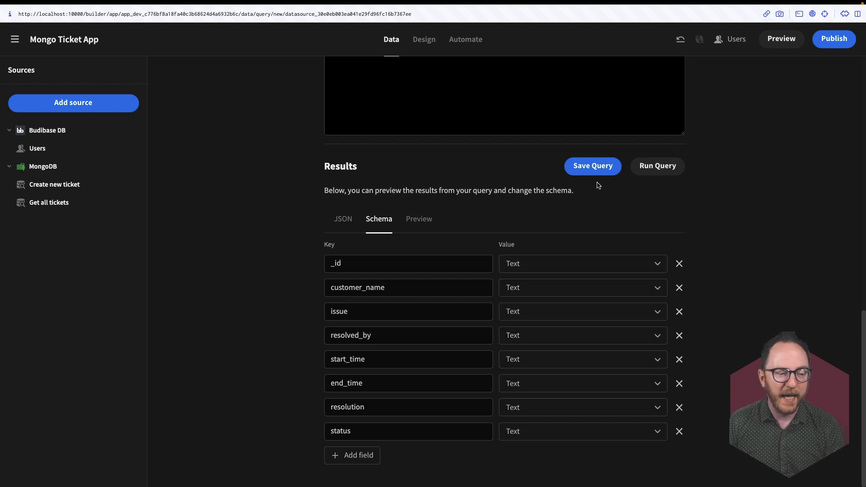
Save the Get one ticket query and add another MongoDB query named "Update one ticket"
{"action": "left_click", "coordinate": [592, 168]}
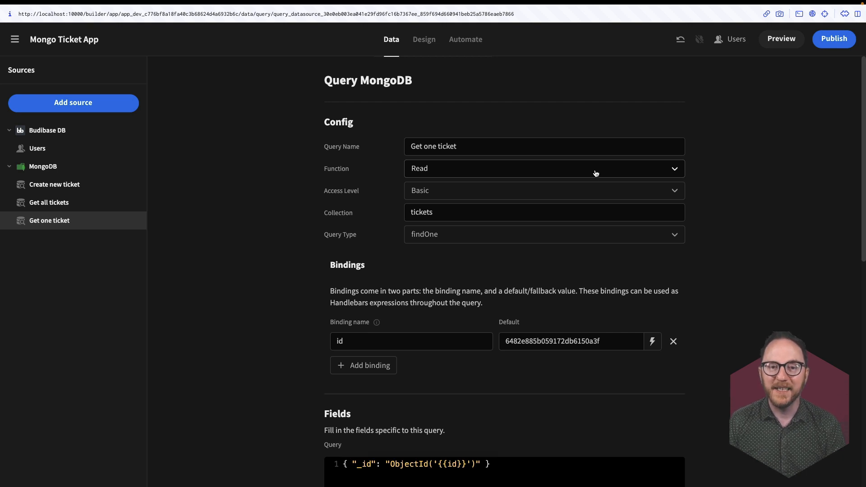
{"action": "left_click", "coordinate": [41, 168]}
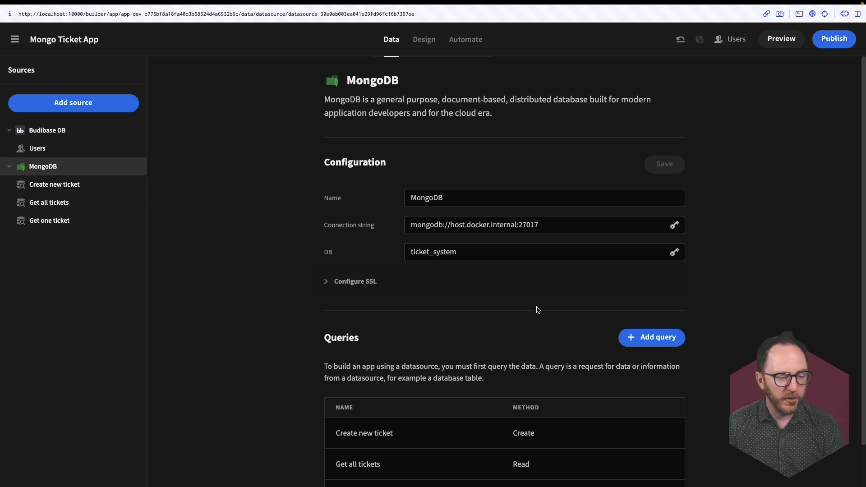
{"action": "left_click", "coordinate": [649, 339]}
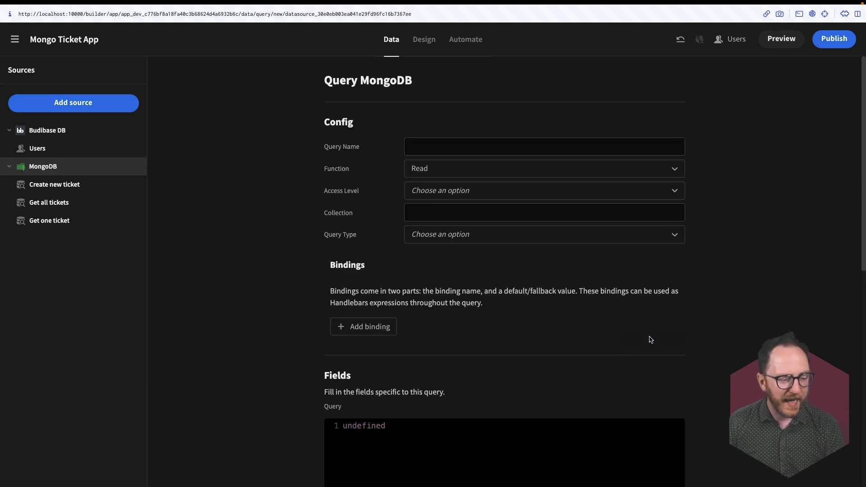
{"action": "left_click", "coordinate": [440, 146]}
{"action": "type", "text": "Update"}
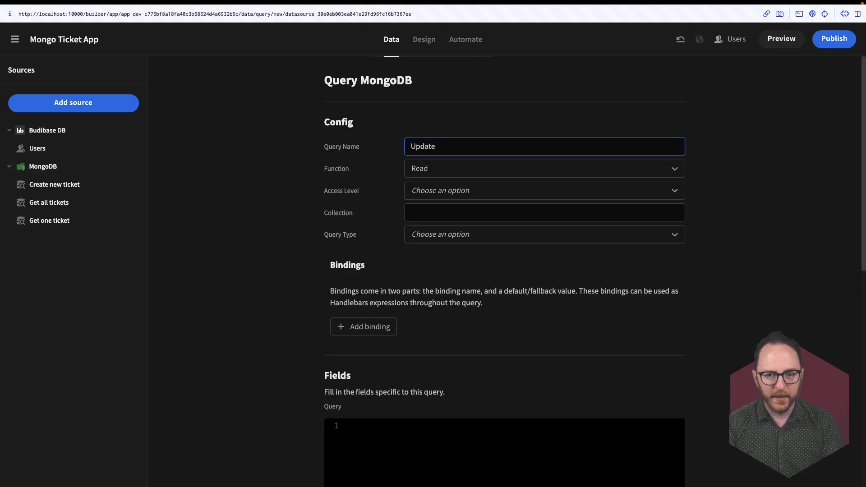
{"action": "type", "text": " one ticket"}
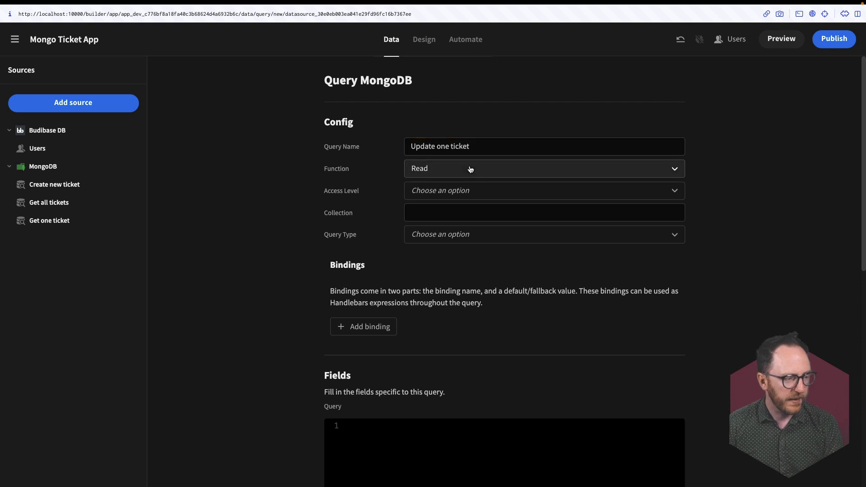
Give the query the Update function, the Basic access level, the tickets collection and the updateOne query type
{"action": "left_click", "coordinate": [469, 168]}
{"action": "left_click", "coordinate": [431, 247]}
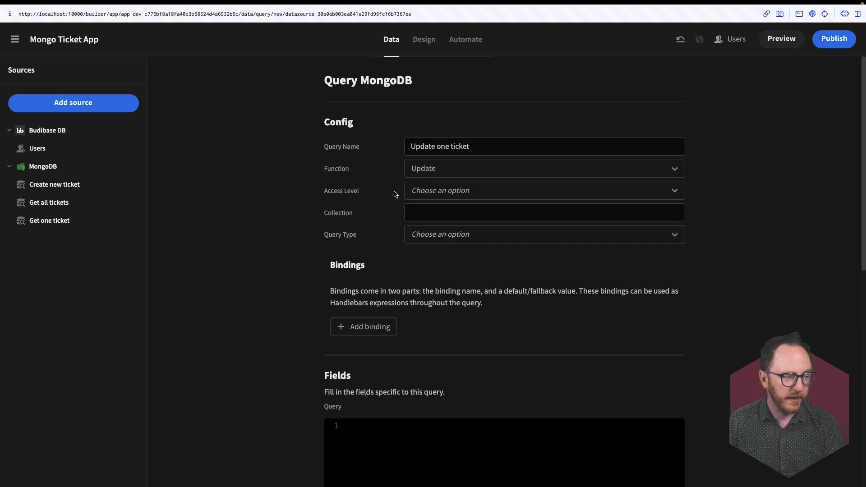
{"action": "left_click", "coordinate": [418, 193]}
{"action": "left_click", "coordinate": [421, 268]}
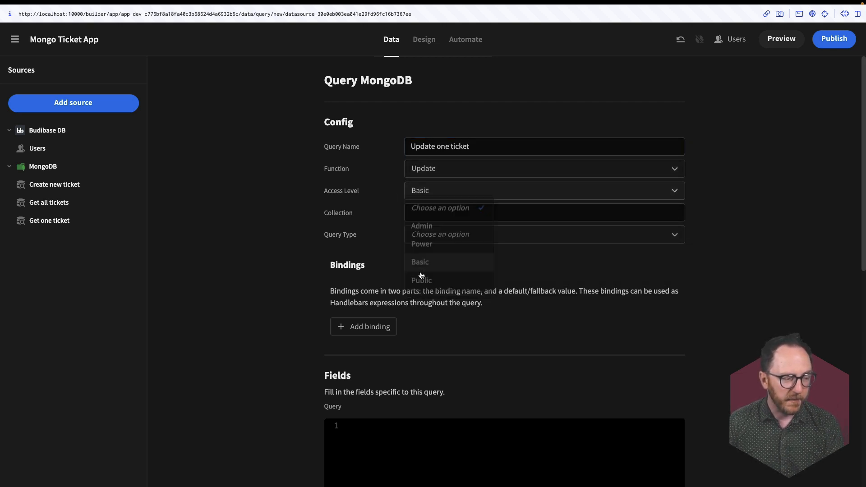
{"action": "left_click", "coordinate": [418, 212]}
{"action": "type", "text": "tickets"}
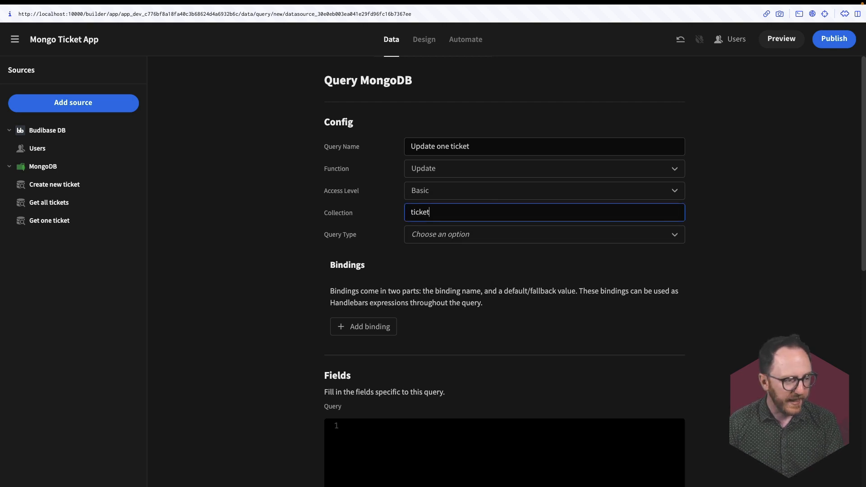
{"action": "left_click", "coordinate": [458, 233]}
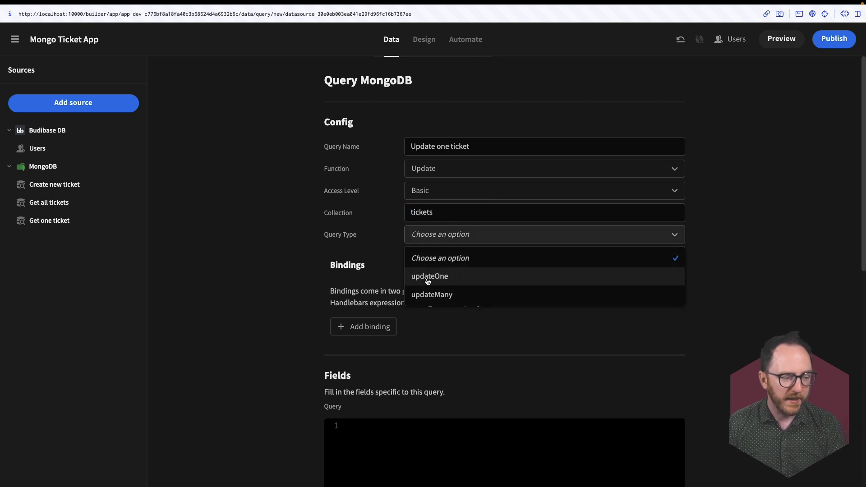
{"action": "left_click", "coordinate": [429, 276]}
{"action": "scroll", "coordinate": [542, 346], "scroll_direction": "down", "scroll_amount": 4}
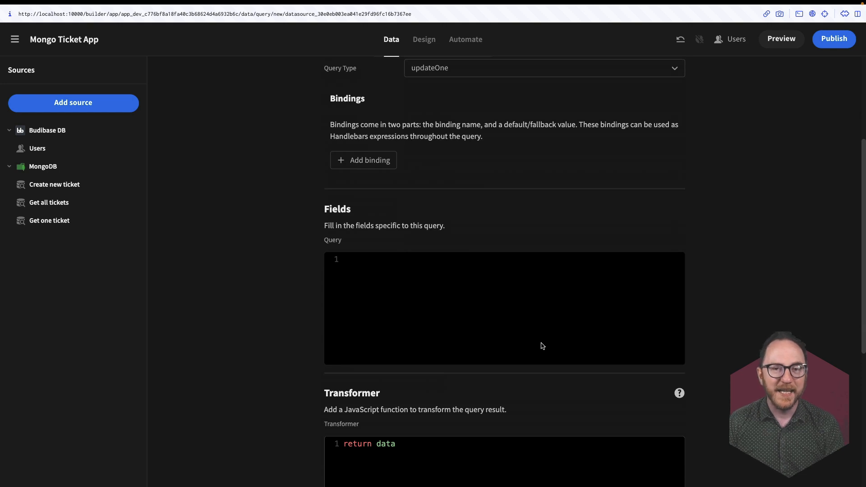
Add the bindings customer_name, issue and resolved_by to the Update one ticket query, without default values
{"action": "left_click", "coordinate": [390, 162]}
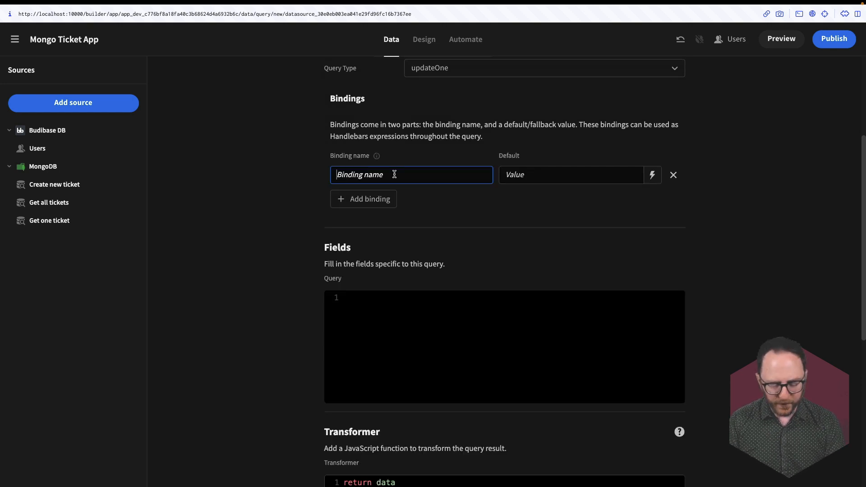
{"action": "type", "text": "customer"}
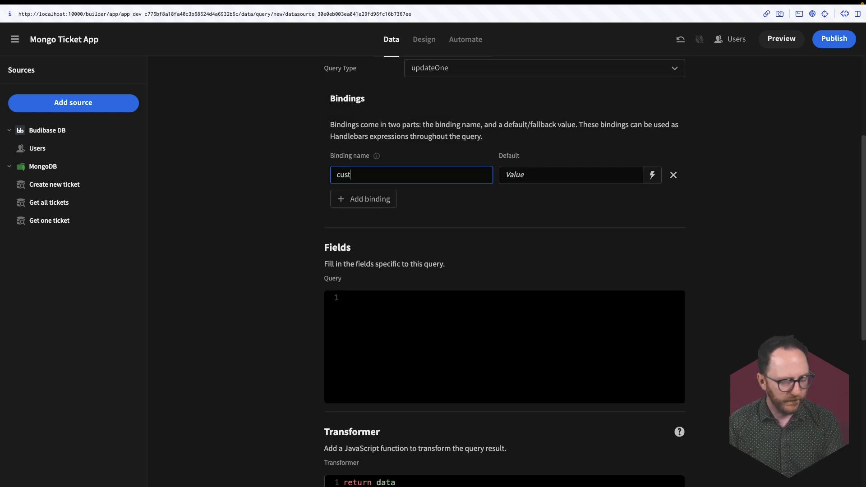
{"action": "left_click", "coordinate": [385, 198]}
{"action": "type", "text": "issue"}
{"action": "left_click", "coordinate": [377, 176]}
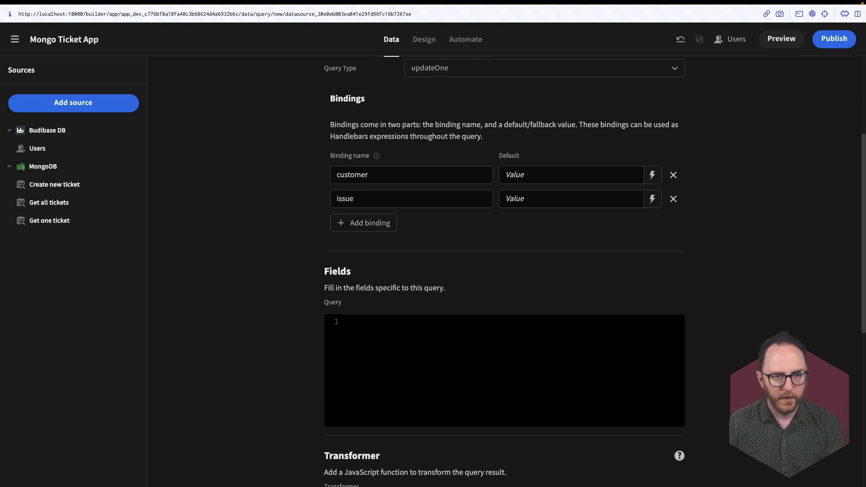
{"action": "type", "text": "_name"}
{"action": "left_click", "coordinate": [362, 222]}
{"action": "type", "text": "resolved_by"}
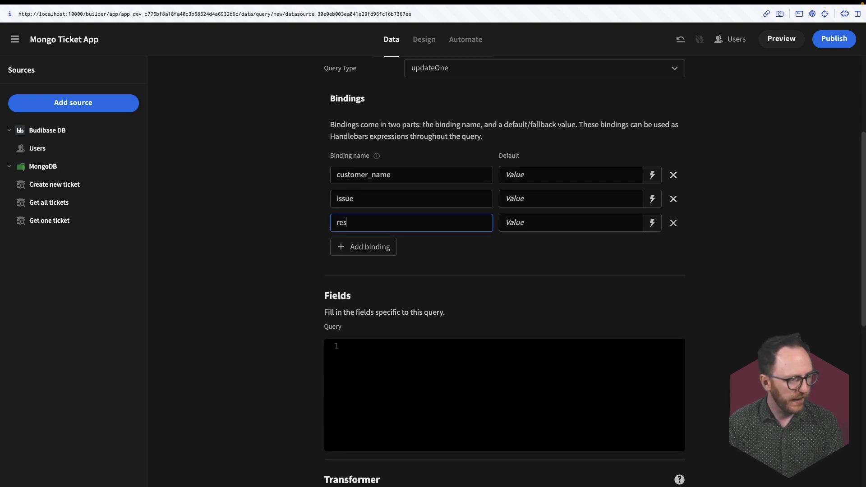
Add four more bindings to the query named start_time, end_time, resolution and status
{"action": "left_click", "coordinate": [361, 248]}
{"action": "type", "text": "start_time"}
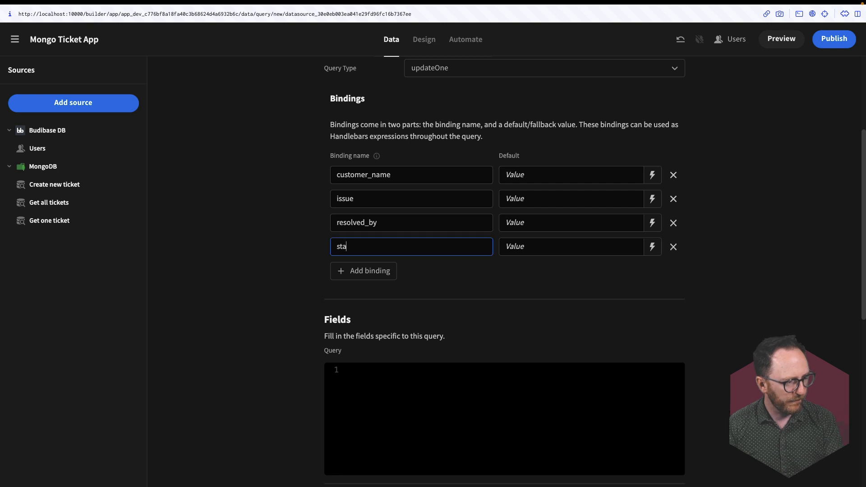
{"action": "left_click", "coordinate": [365, 273]}
{"action": "type", "text": "end_time"}
{"action": "scroll", "coordinate": [363, 273], "scroll_direction": "down", "scroll_amount": 1}
{"action": "left_click", "coordinate": [363, 272]}
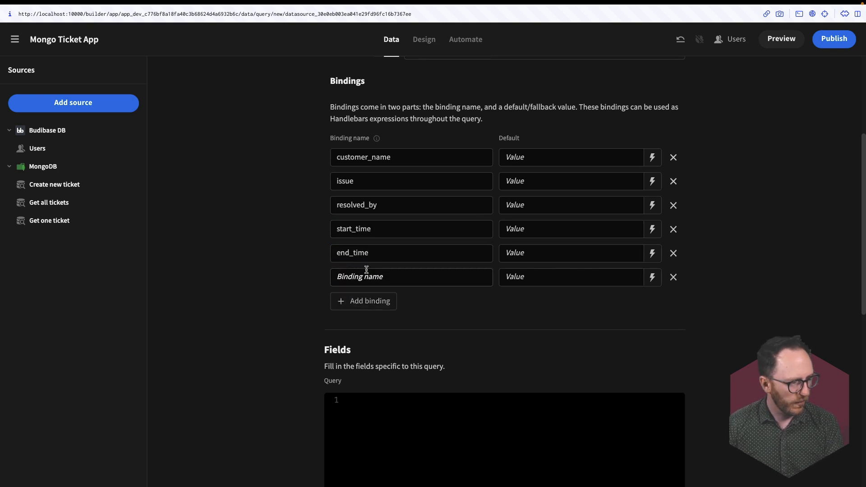
{"action": "type", "text": "resolution"}
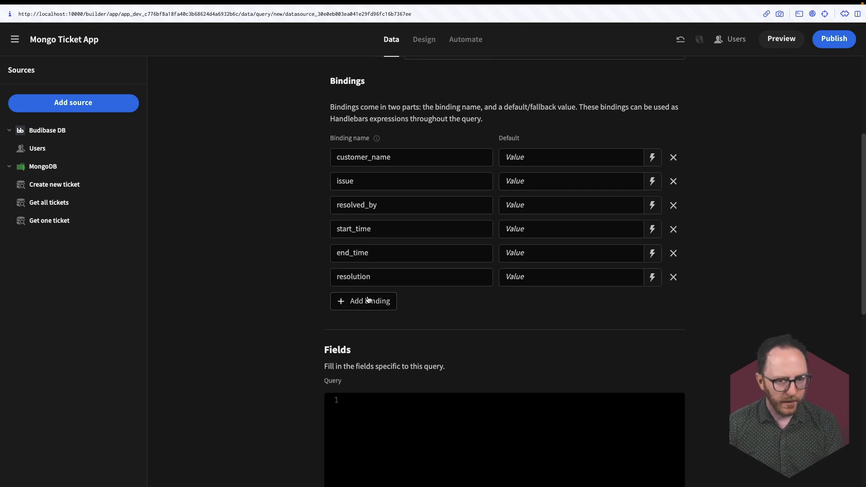
{"action": "left_click", "coordinate": [367, 299]}
Enter two empty objects separated by a comma, {}, {}, as the body of the update query
{"action": "scroll", "coordinate": [367, 296], "scroll_direction": "down", "scroll_amount": 5}
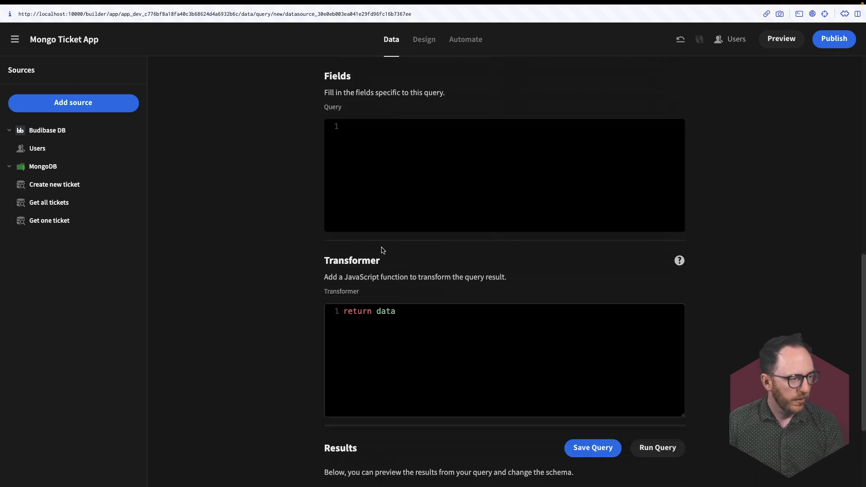
{"action": "left_click", "coordinate": [417, 141]}
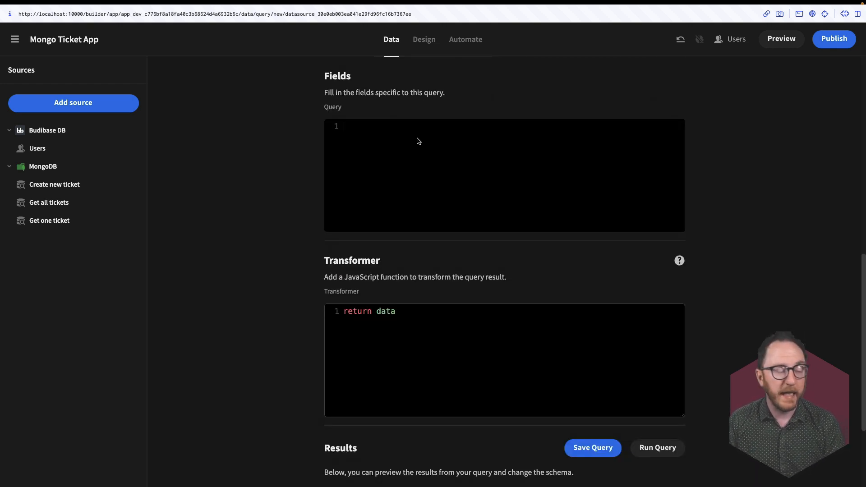
{"action": "type", "text": "{}"}
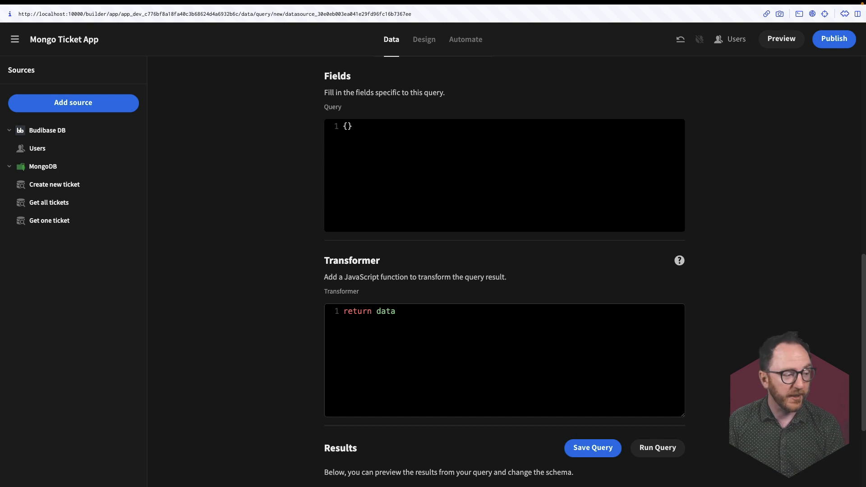
{"action": "type", "text": ", "}
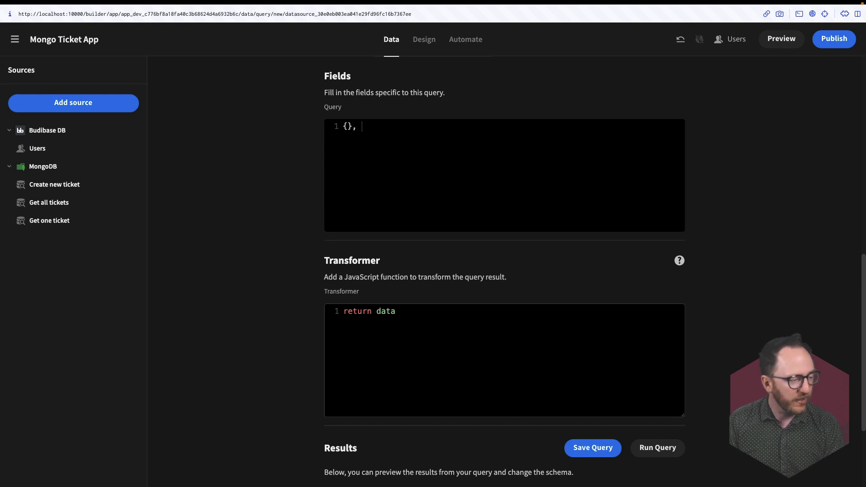
{"action": "type", "text": "{"}
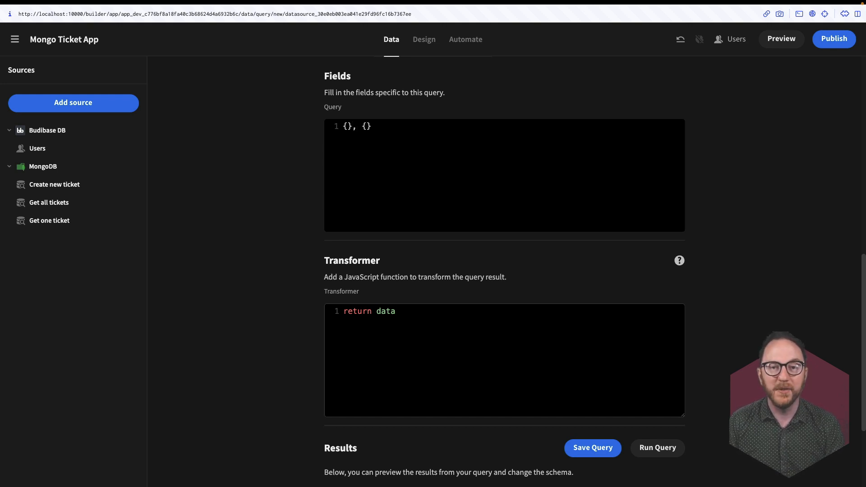
Add a binding named id below the status binding of the update query
{"action": "scroll", "coordinate": [469, 456], "scroll_direction": "up", "scroll_amount": 6}
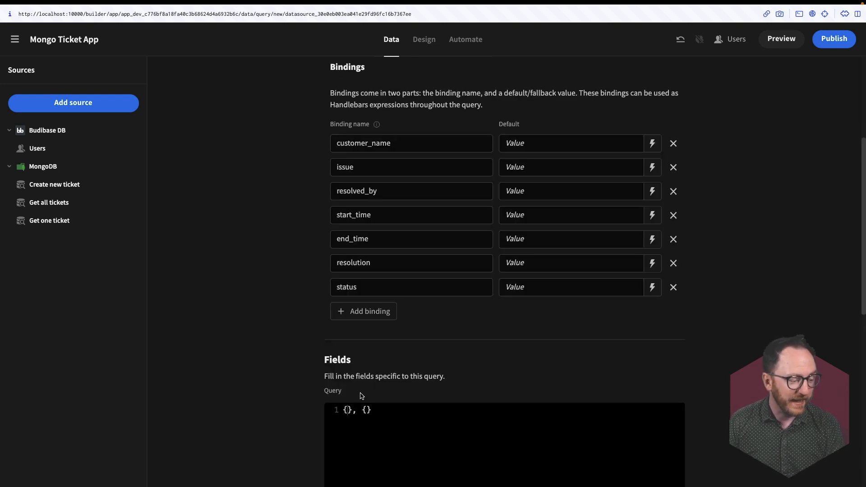
{"action": "left_click", "coordinate": [366, 315]}
{"action": "type", "text": "id"}
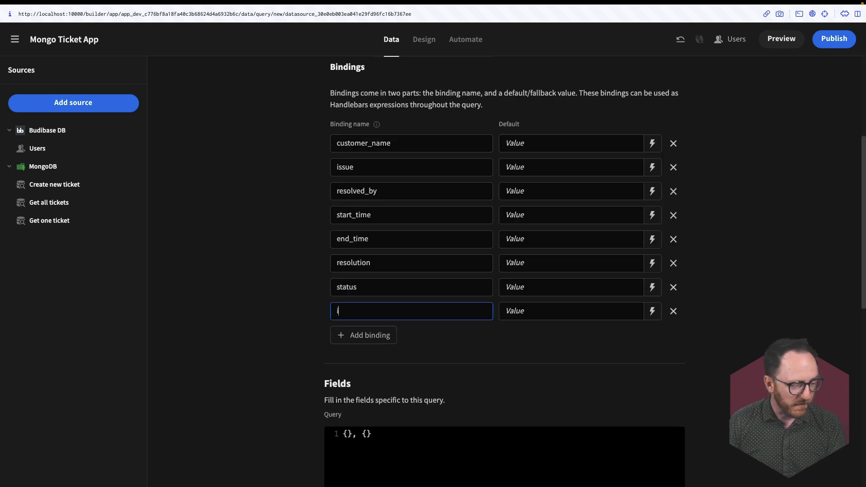
Fill the first object of the query with the filter "_id": "ObjectID('{{id}}')" on its own line
{"action": "left_click", "coordinate": [353, 437]}
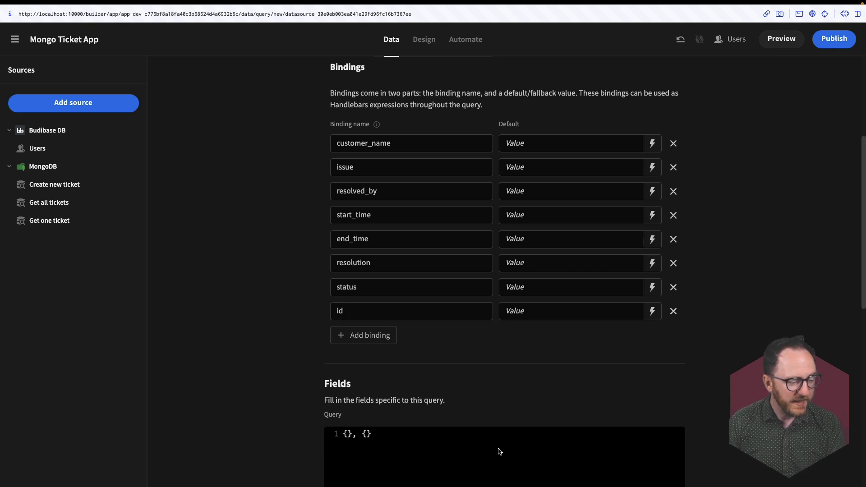
{"action": "key", "text": "Return"}
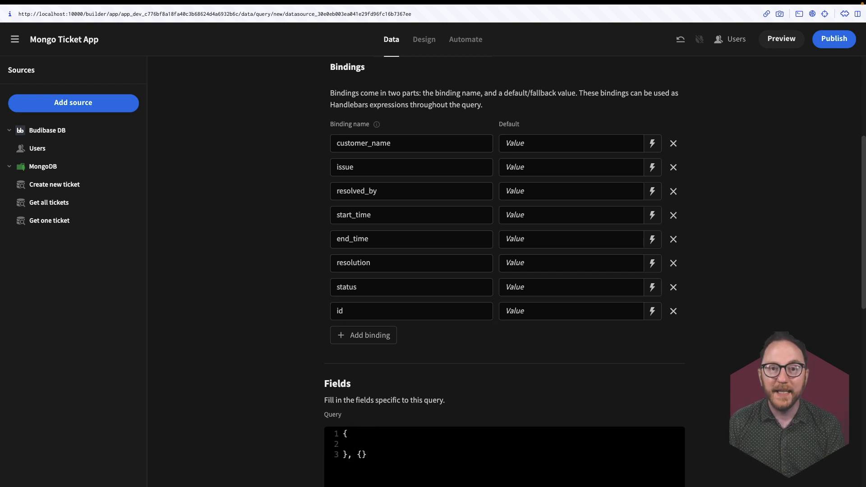
{"action": "type", "text": "\"_id\""}
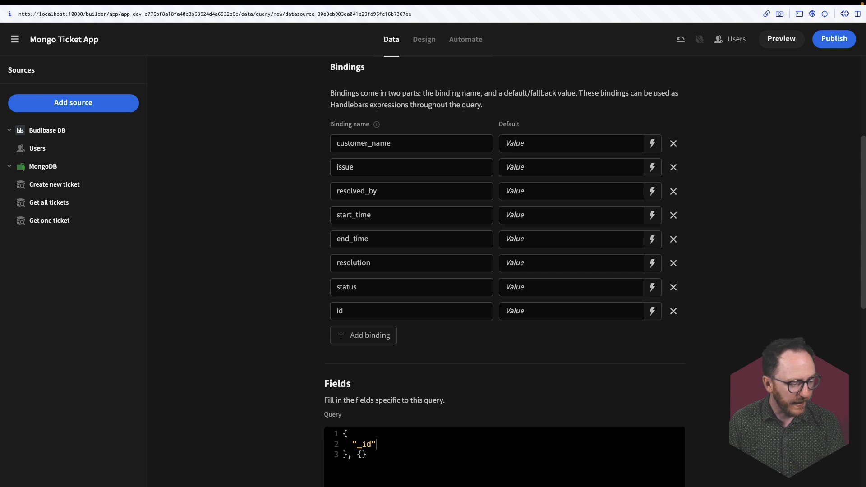
{"action": "type", "text": ": \"Object"}
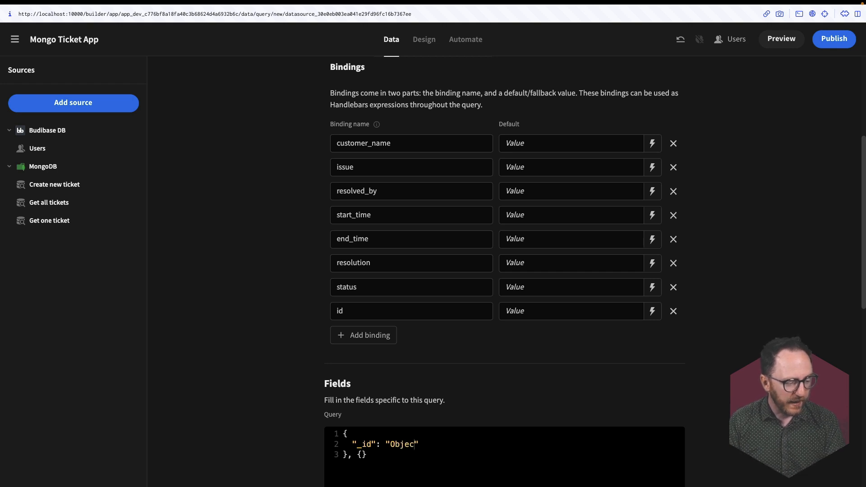
{"action": "type", "text": "ID('"}
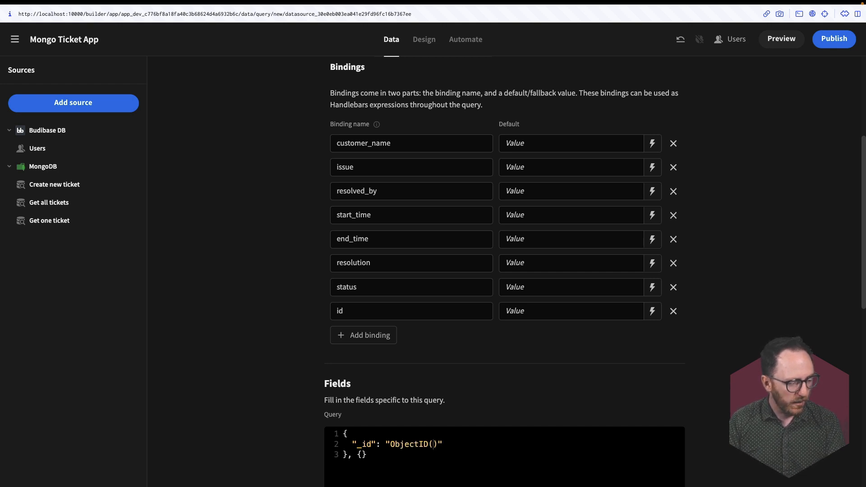
{"action": "type", "text": "{{id"}
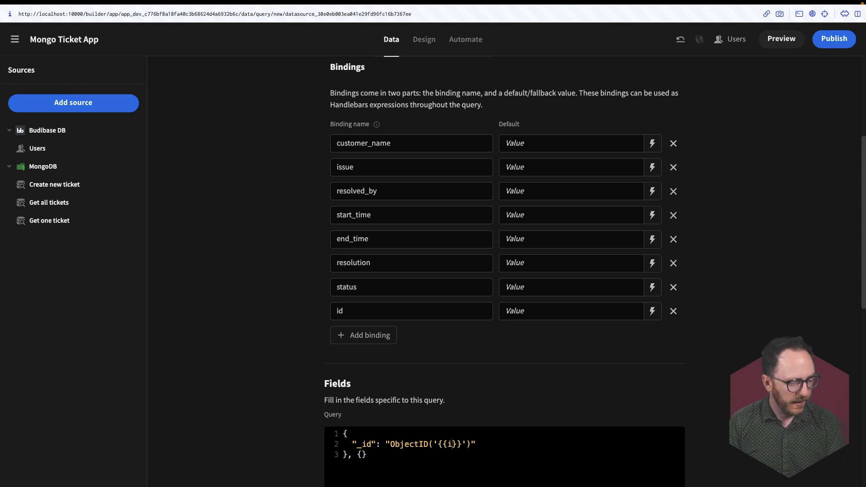
In the second object of the query, add a "$set" key holding an empty multi-line object
{"action": "scroll", "coordinate": [338, 331], "scroll_direction": "down", "scroll_amount": 4}
{"action": "left_click_drag", "start_coordinate": [344, 259], "coordinate": [341, 236]}
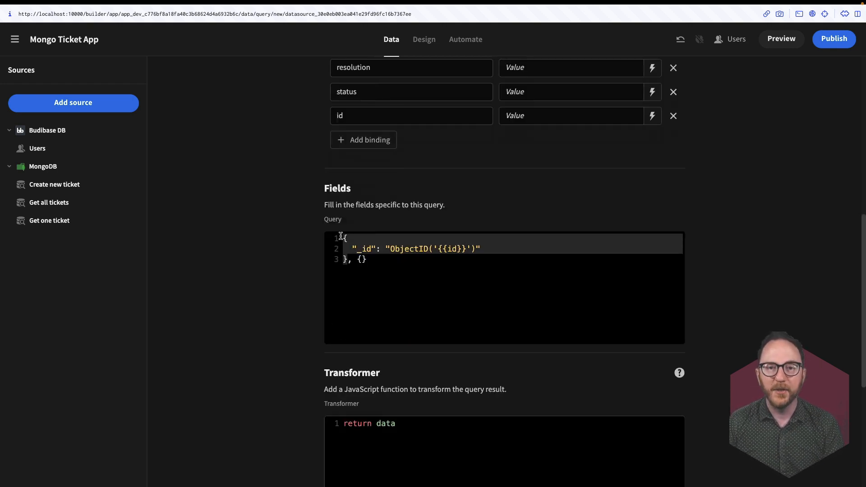
{"action": "left_click", "coordinate": [361, 259]}
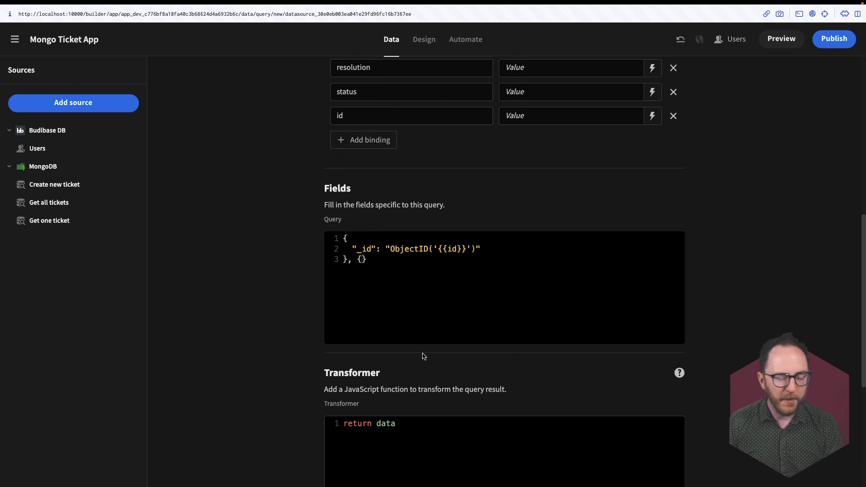
{"action": "key", "text": "Return"}
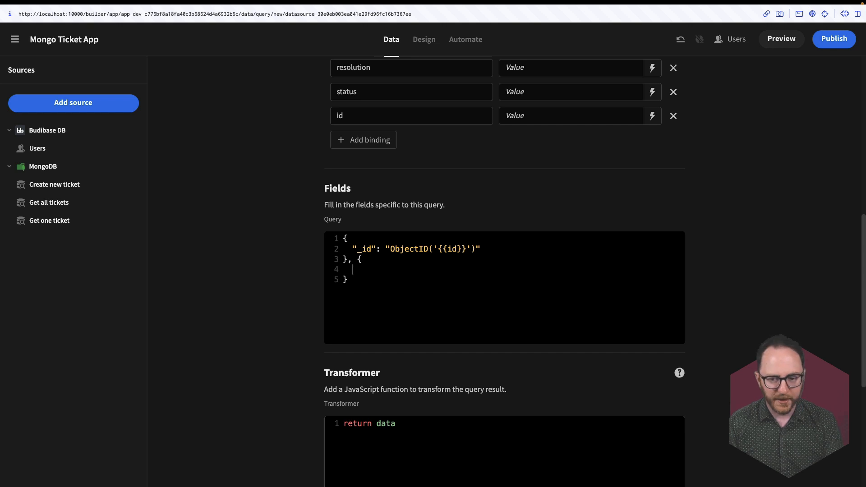
{"action": "type", "text": "\"$se"}
{"action": "key", "text": "BackSpace"}
{"action": "key", "text": "BackSpace"}
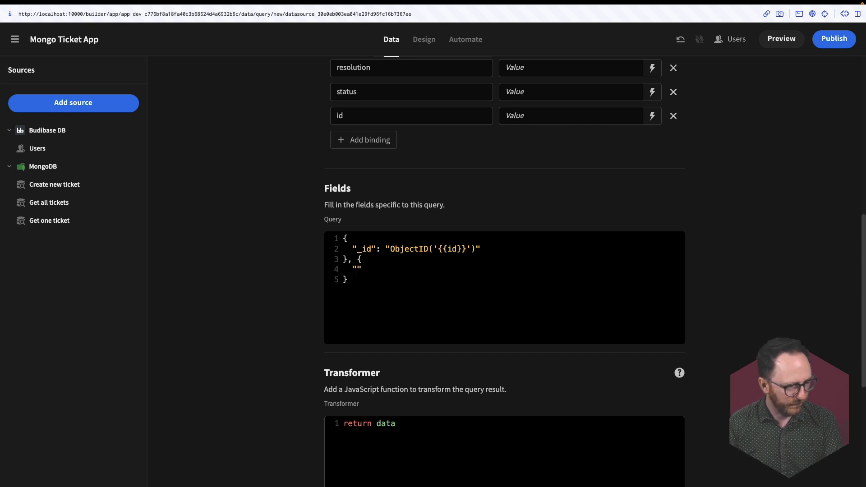
{"action": "type", "text": "$set\": {"}
{"action": "key", "text": "Return"}
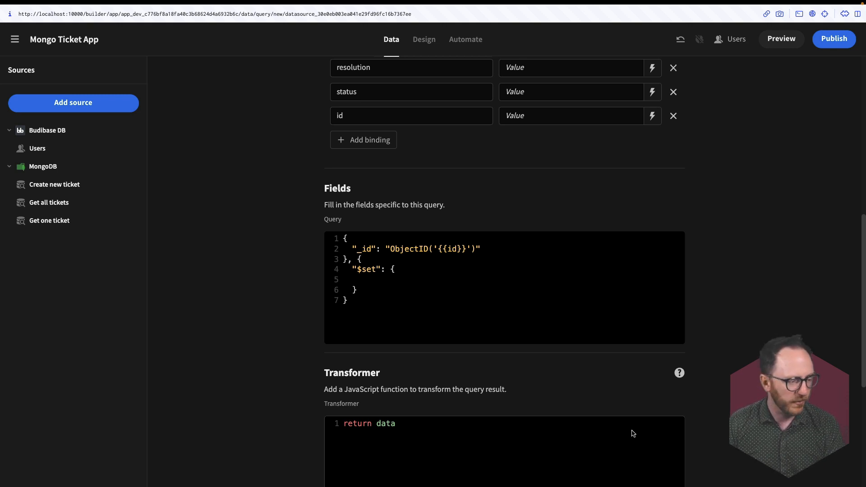
Fill $set with customer_name, issue, resolved_by, start_time, end_time, resolution and status, each mapped to its same-named {{binding}}, and indent the lines one level deeper
{"action": "type", "text": "\"customer_name\": \"{{customer_name}}\",   \"issue\": \"{{issue}}\",   \"resolved_by\": \"{{resolved_by}}\",   \"start_time\": \"{{start_time}}\",   \"end_time\": \"{{end_time}}\",   \"resolution\": \"{{resolution}}\",   \"status\": \"{{status}}\""}
{"action": "left_click", "coordinate": [369, 277]}
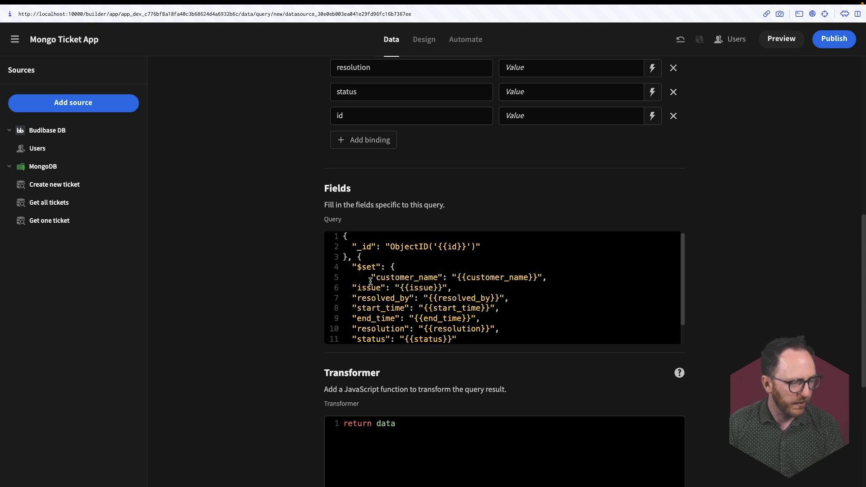
{"action": "key", "text": "BackSpace"}
{"action": "key", "text": "BackSpace"}
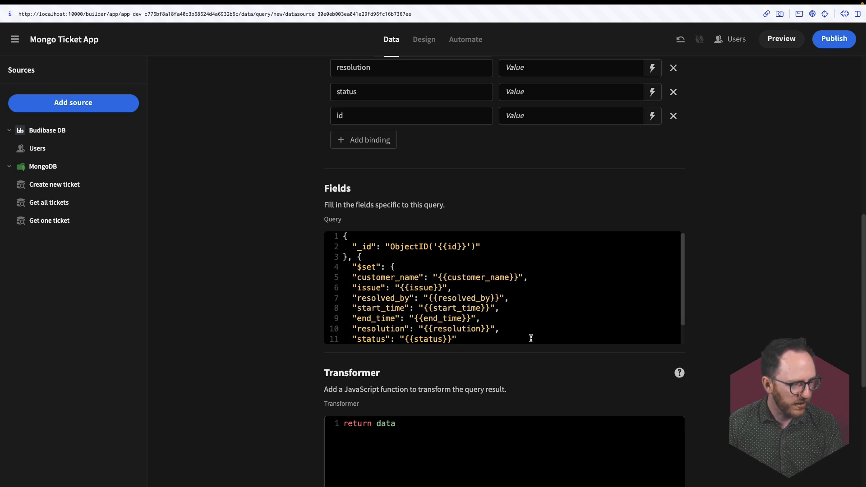
{"action": "left_click_drag", "start_coordinate": [501, 339], "coordinate": [316, 283]}
{"action": "key", "text": "Tab"}
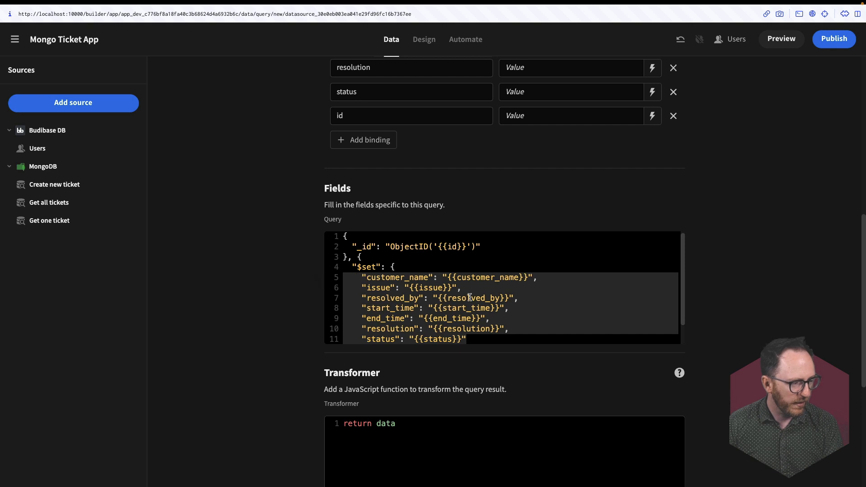
{"action": "left_click", "coordinate": [463, 287]}
Run the Update one ticket query as a test and save it
{"action": "scroll", "coordinate": [463, 286], "scroll_direction": "down", "scroll_amount": 1}
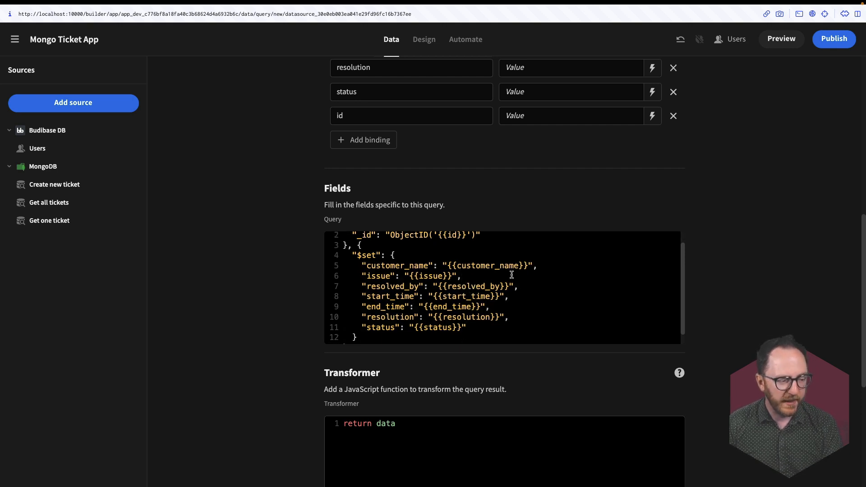
{"action": "scroll", "coordinate": [464, 289], "scroll_direction": "down", "scroll_amount": 6}
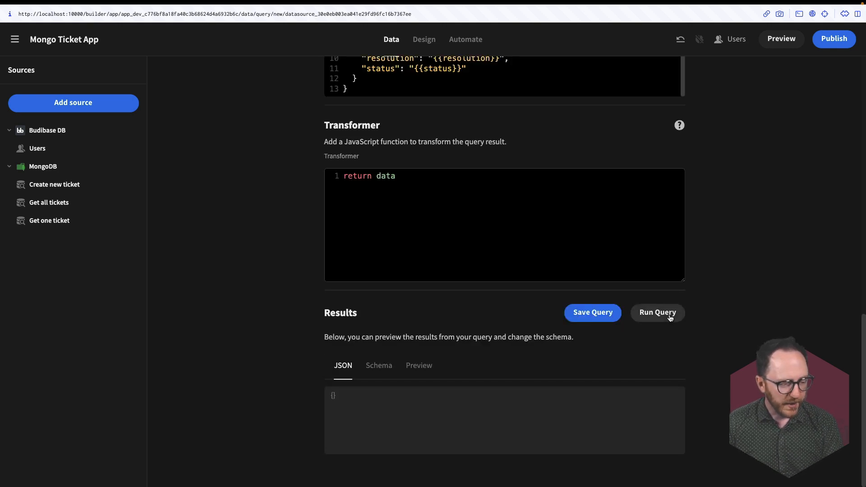
{"action": "left_click", "coordinate": [670, 318]}
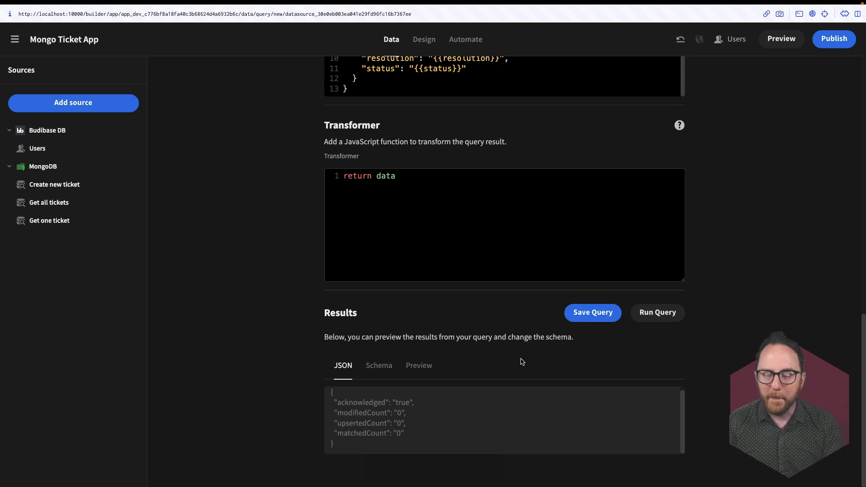
{"action": "left_click", "coordinate": [581, 314]}
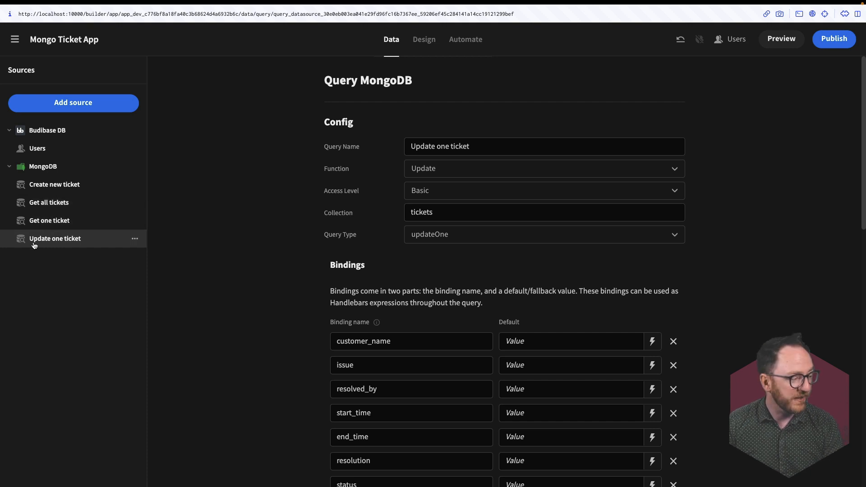
Create a new MongoDB query named "Delete one ticket" with function Delete, access level Basic and collection tickets
{"action": "left_click", "coordinate": [59, 170]}
{"action": "left_click", "coordinate": [630, 337]}
{"action": "left_click", "coordinate": [474, 146]}
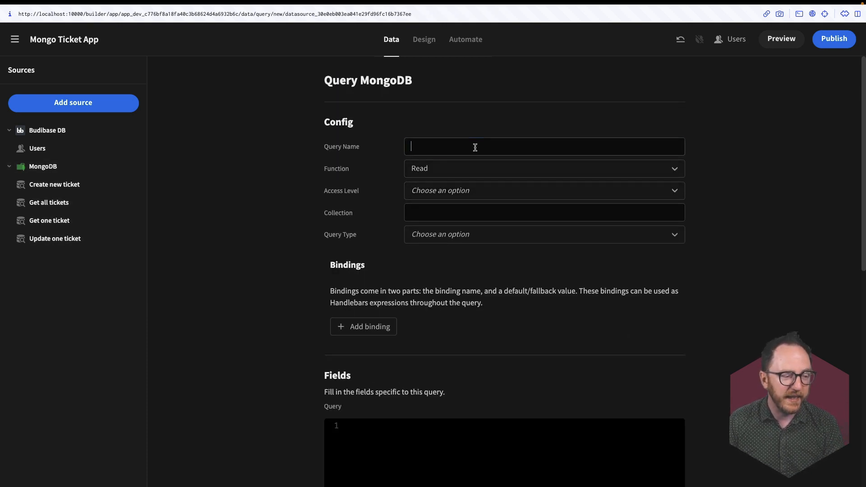
{"action": "type", "text": "Delete one ticket"}
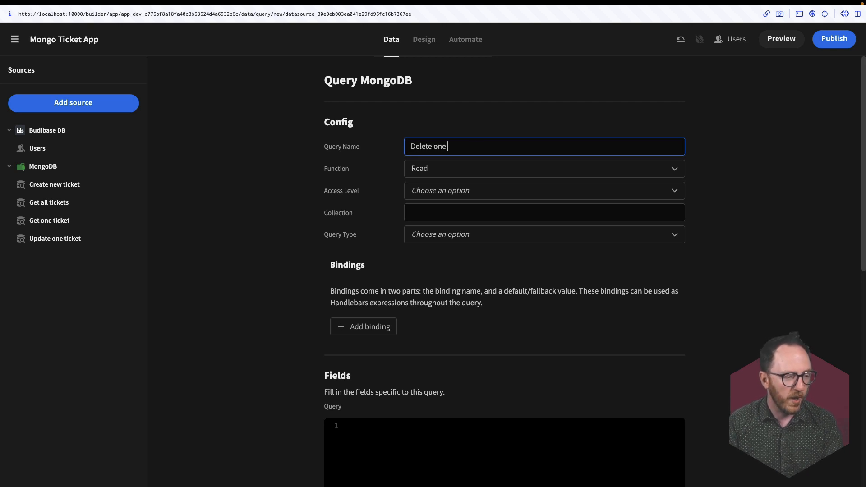
{"action": "left_click", "coordinate": [475, 169]}
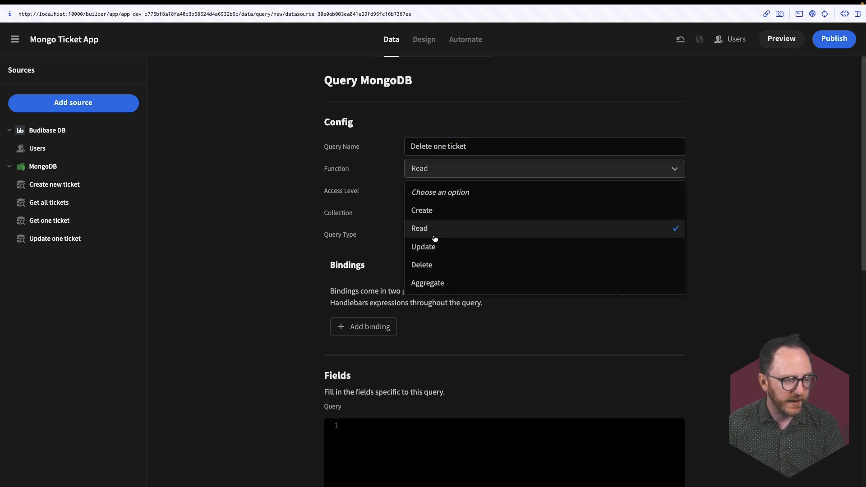
{"action": "left_click", "coordinate": [435, 266]}
{"action": "left_click", "coordinate": [441, 193]}
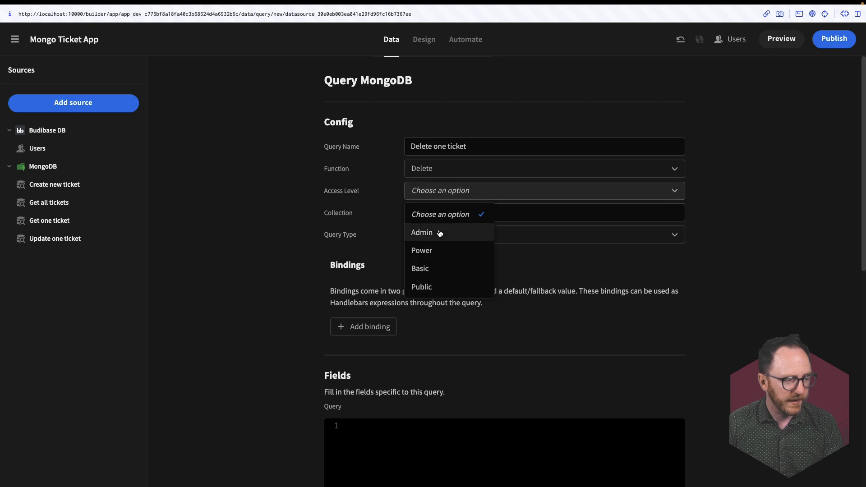
{"action": "left_click", "coordinate": [420, 266]}
{"action": "left_click", "coordinate": [426, 215]}
{"action": "type", "text": "tickets"}
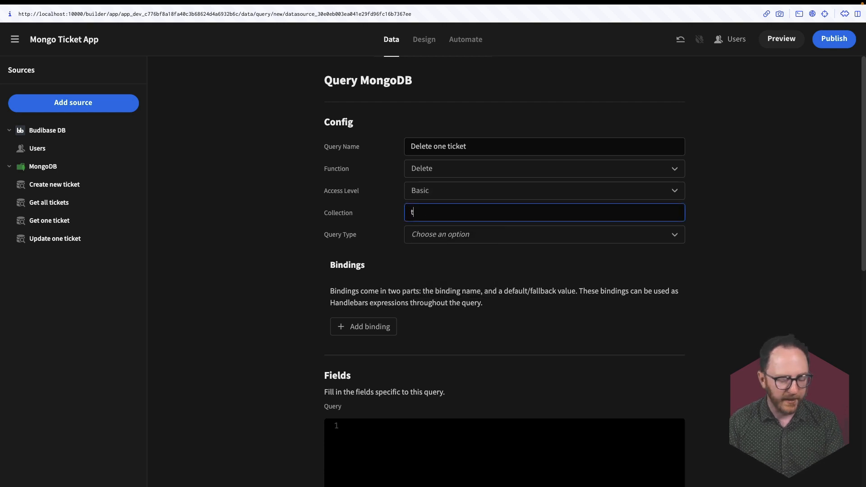
Add a binding named id to the Delete one ticket query
{"action": "left_click", "coordinate": [363, 325]}
{"action": "left_click", "coordinate": [382, 335]}
{"action": "type", "text": "id"}
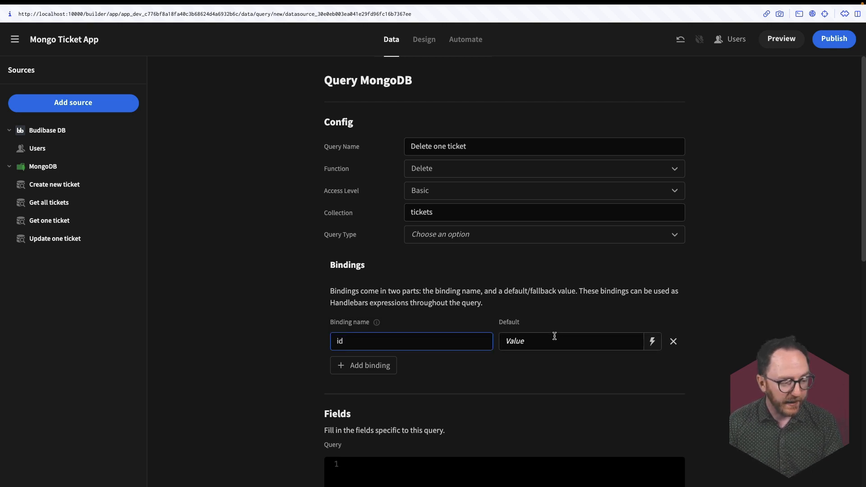
Write the query body as an object with the filter "_id": "ObjectID('{{id}}')" on its own line
{"action": "scroll", "coordinate": [417, 421], "scroll_direction": "down", "scroll_amount": 1}
{"action": "left_click", "coordinate": [417, 421]}
{"action": "type", "text": "{"}
{"action": "key", "text": "Return"}
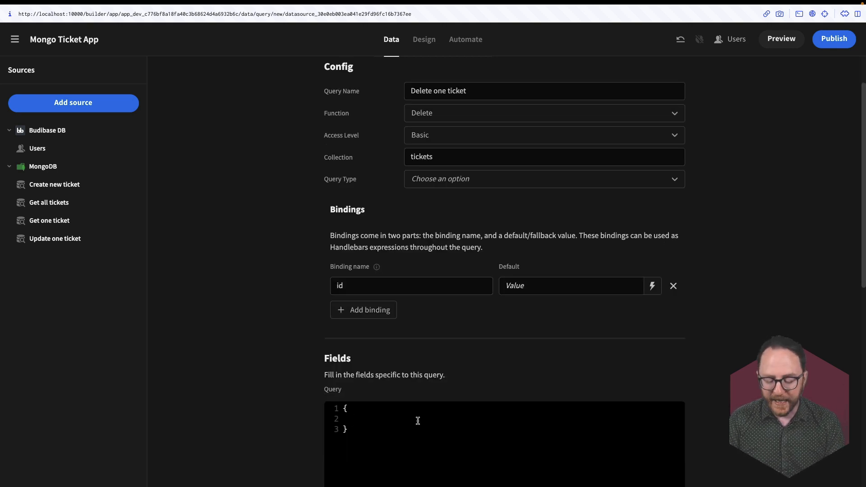
{"action": "type", "text": "\"_id\""}
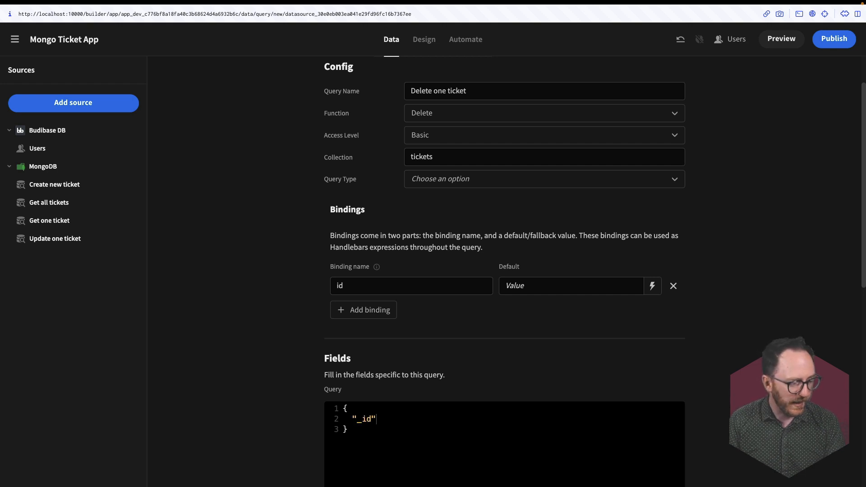
{"action": "type", "text": ": \"ObjectID"}
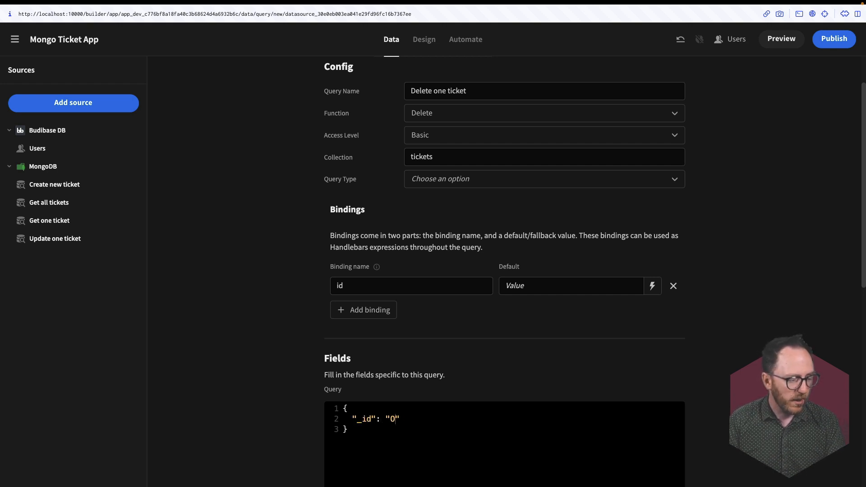
{"action": "type", "text": "(\""}
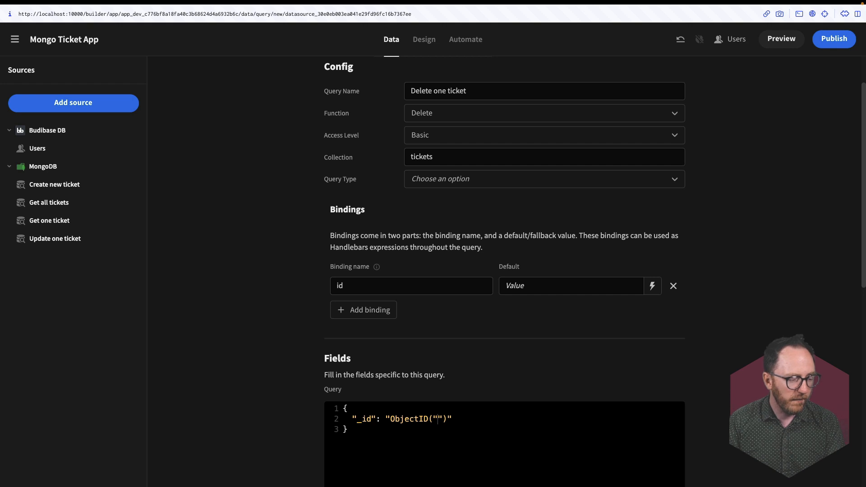
{"action": "key", "text": "BackSpace"}
{"action": "type", "text": "'{{id"}
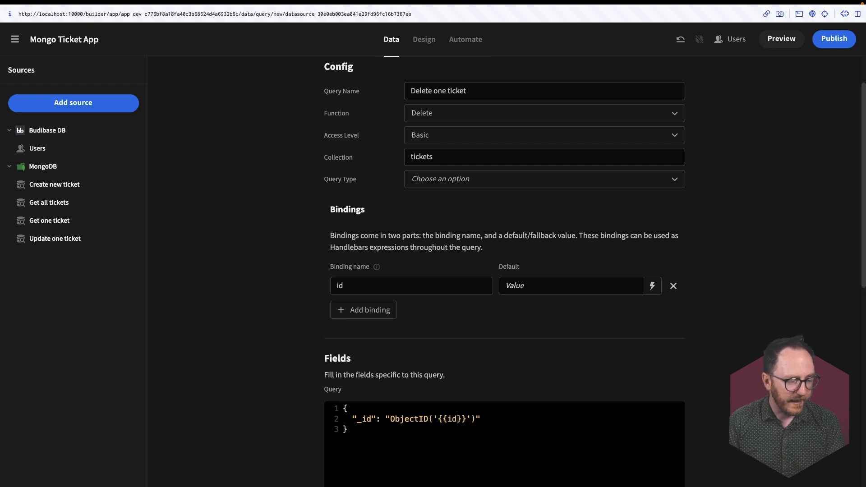
Save the Delete one ticket query and try running it
{"action": "scroll", "coordinate": [504, 271], "scroll_direction": "down", "scroll_amount": 15}
{"action": "left_click", "coordinate": [593, 312]}
{"action": "left_click", "coordinate": [658, 312]}
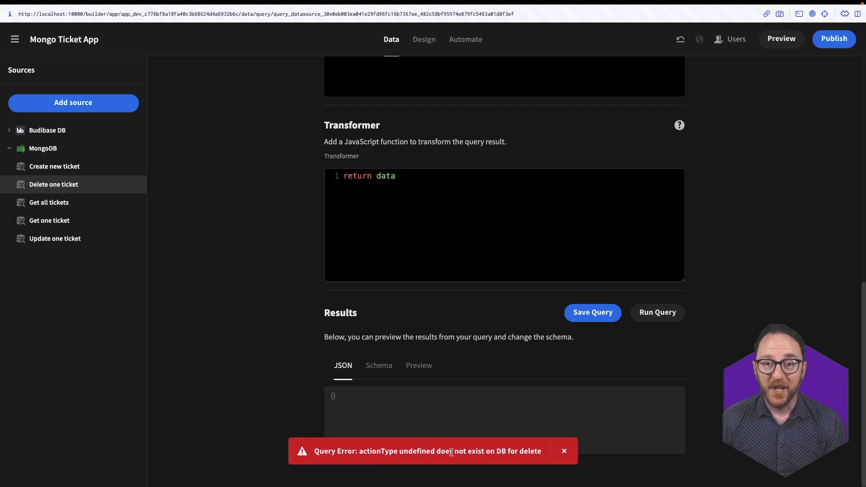
Set the query type of the Delete one ticket query to deleteOne
{"action": "scroll", "coordinate": [413, 358], "scroll_direction": "up", "scroll_amount": 15}
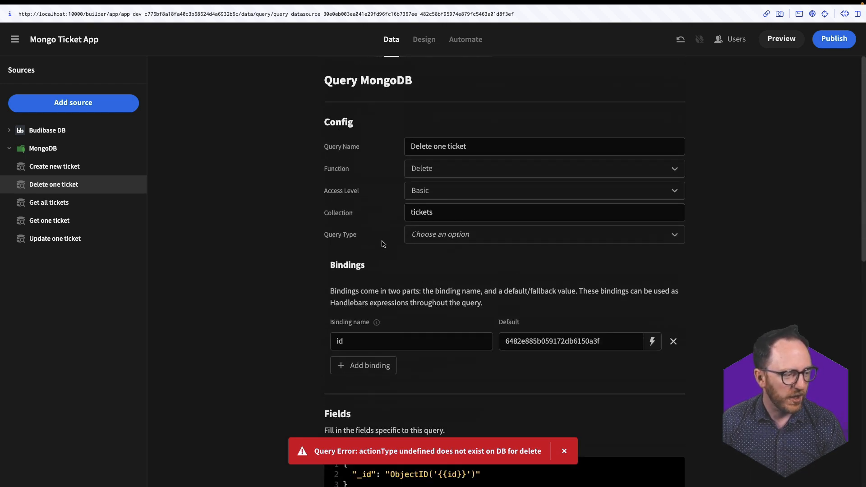
{"action": "left_click", "coordinate": [424, 237]}
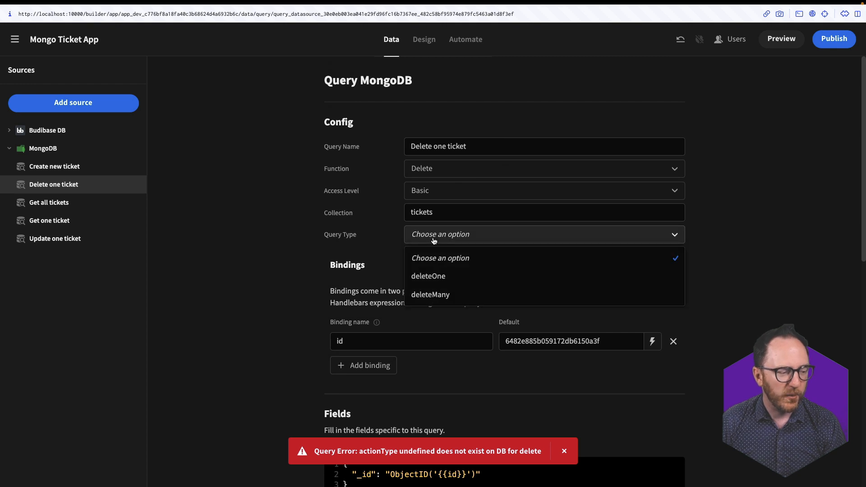
{"action": "left_click", "coordinate": [421, 275]}
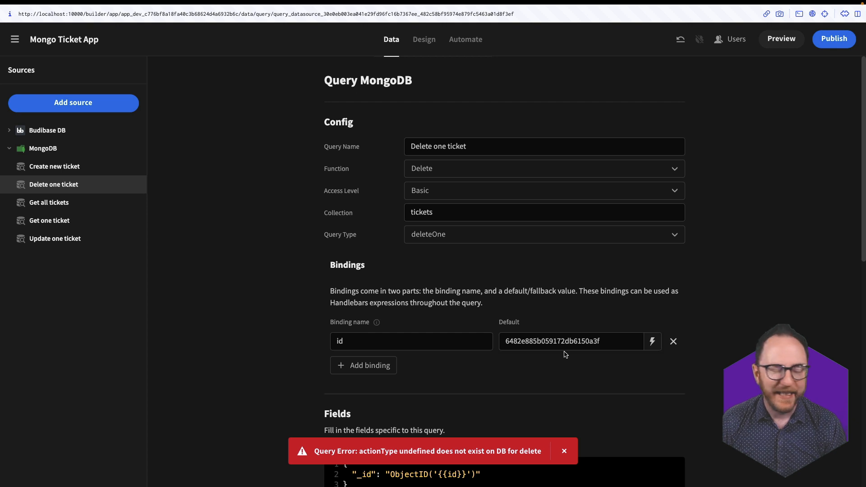
Run the Delete one ticket query as a test and save it
{"action": "scroll", "coordinate": [516, 360], "scroll_direction": "down", "scroll_amount": 1}
{"action": "scroll", "coordinate": [516, 361], "scroll_direction": "down", "scroll_amount": 10}
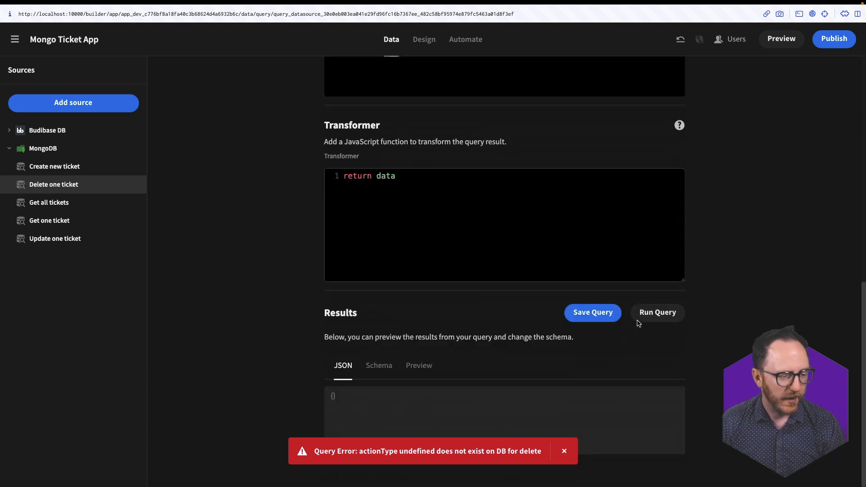
{"action": "left_click", "coordinate": [658, 313]}
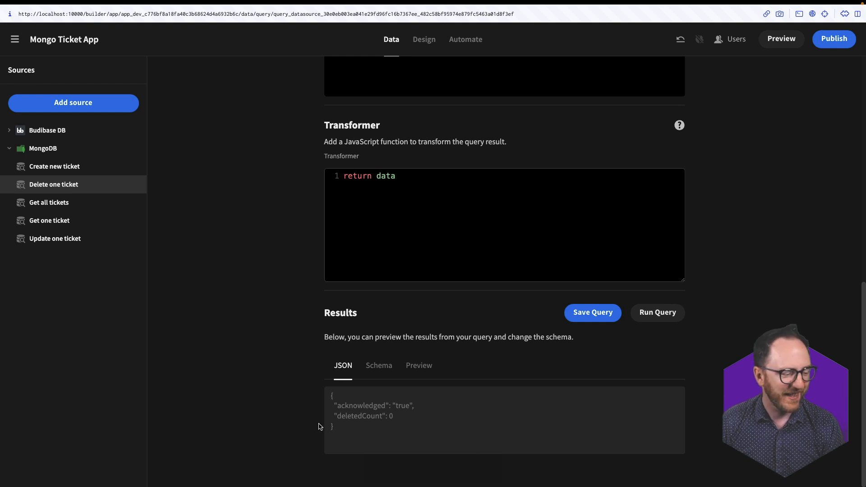
{"action": "left_click_drag", "start_coordinate": [415, 418], "coordinate": [292, 425]}
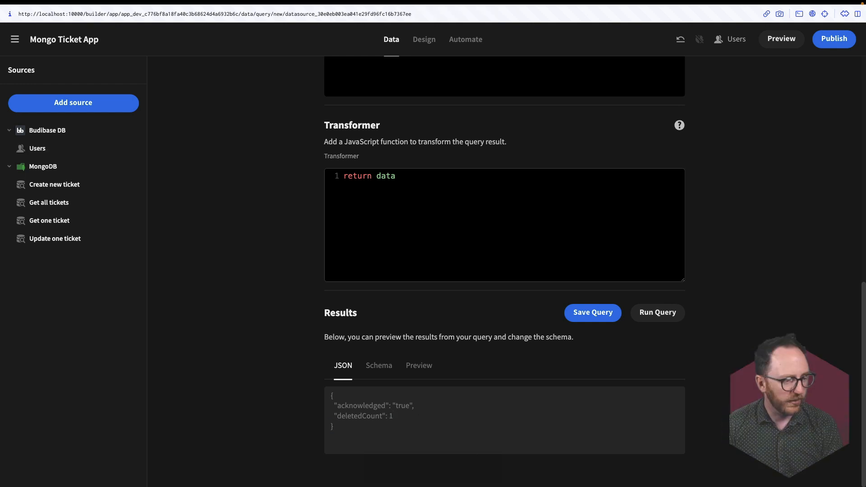
{"action": "left_click", "coordinate": [593, 312]}
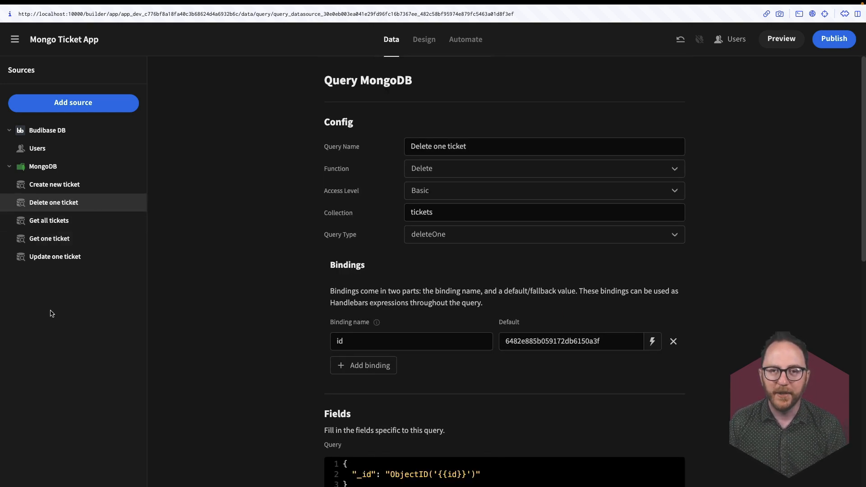
{"action": "scroll", "coordinate": [176, 310], "scroll_direction": "down", "scroll_amount": 1}
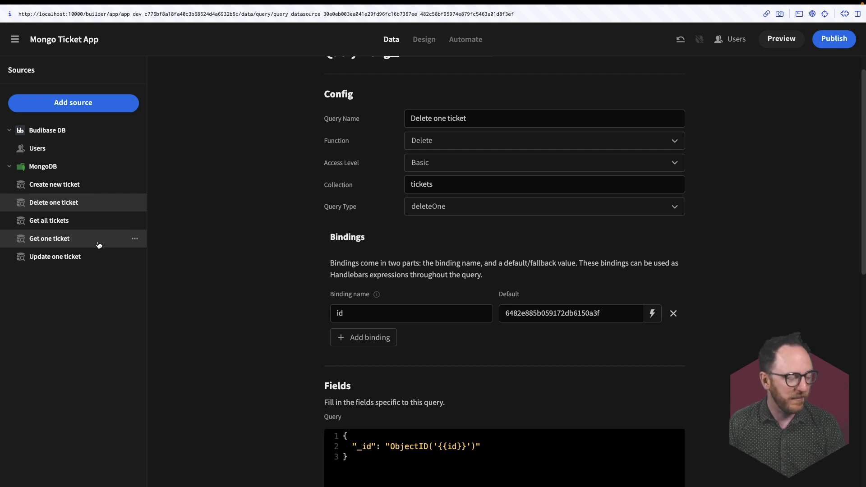
In the app's design area, add a Form component to the empty /home screen
{"action": "left_click", "coordinate": [429, 42]}
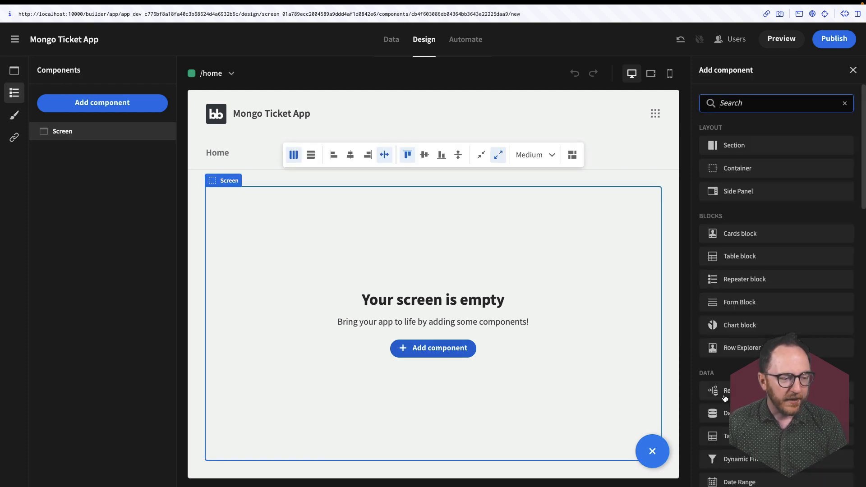
{"action": "type", "text": "form"}
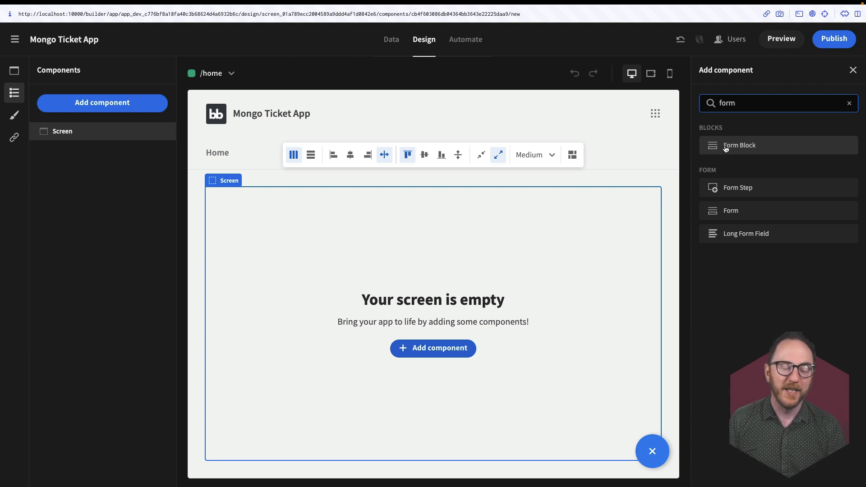
{"action": "left_click", "coordinate": [733, 217]}
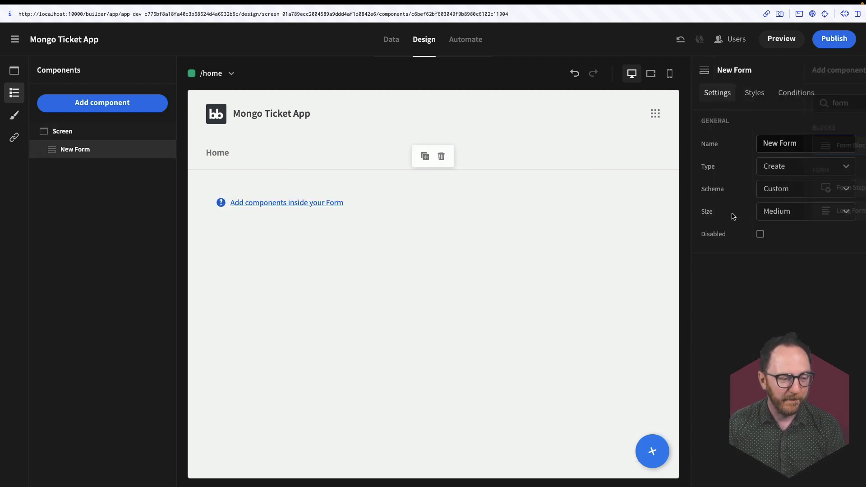
Name the form CreateNewTicket and set its schema to the Create new ticket query
{"action": "type", "text": "Create"}
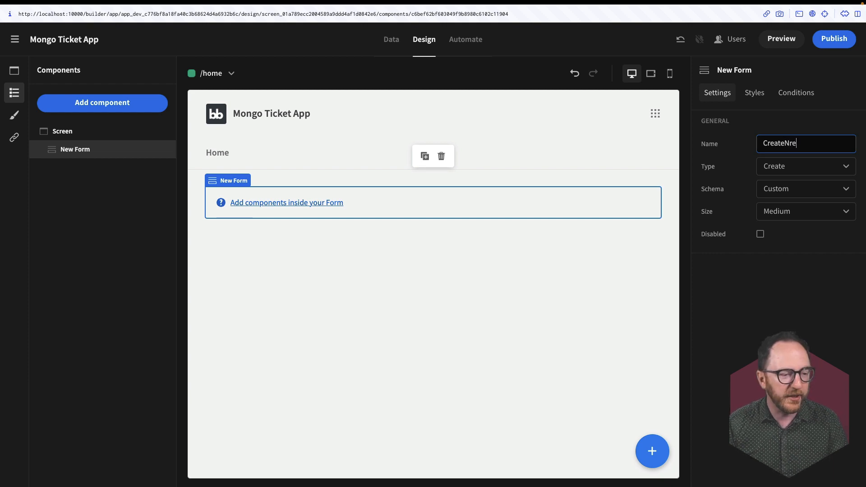
{"action": "type", "text": "NewTicket"}
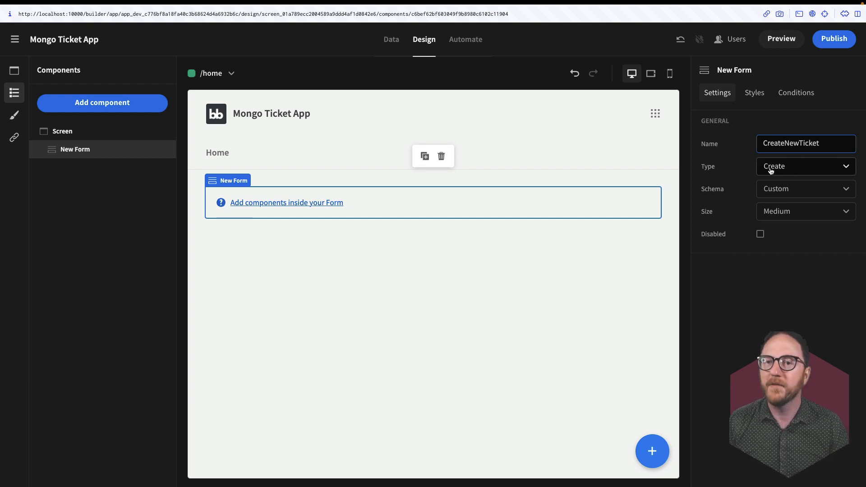
{"action": "left_click", "coordinate": [760, 194]}
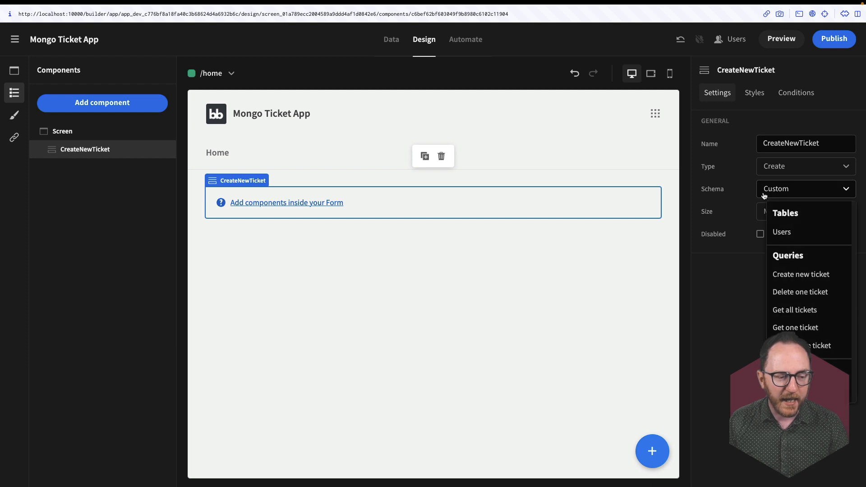
{"action": "left_click", "coordinate": [817, 276]}
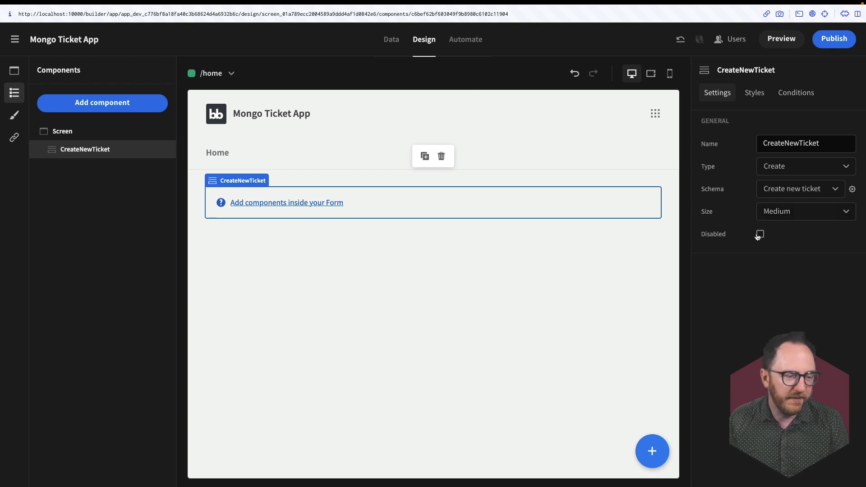
Add a Headline inside the CreateNewTicket form, using "Create new ticket" as both its name and its text
{"action": "left_click", "coordinate": [127, 104]}
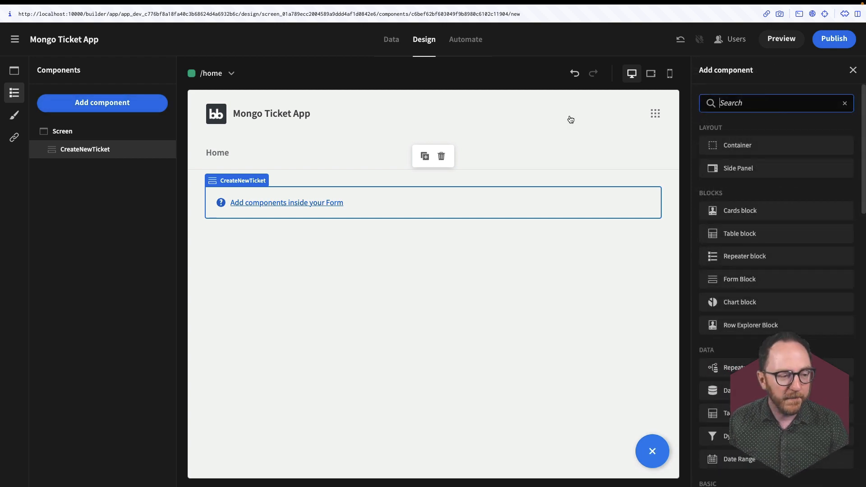
{"action": "type", "text": "head"}
{"action": "left_click", "coordinate": [747, 153]}
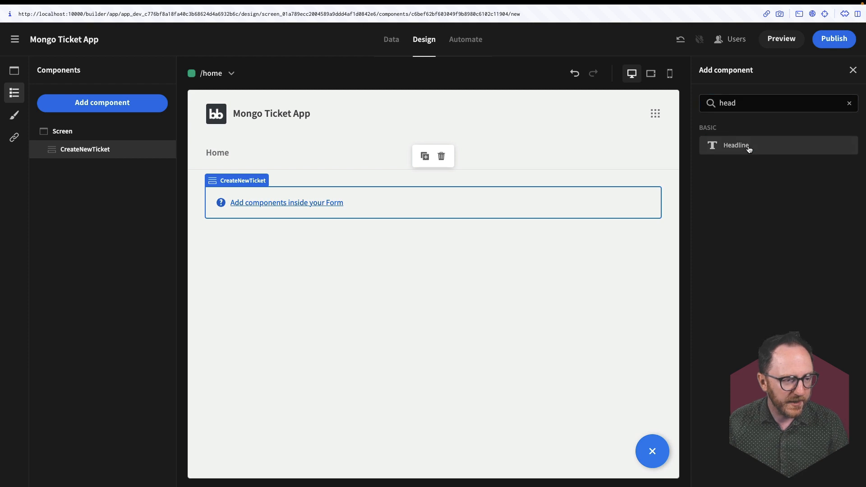
{"action": "triple_click", "coordinate": [799, 139]}
{"action": "type", "text": "Ch"}
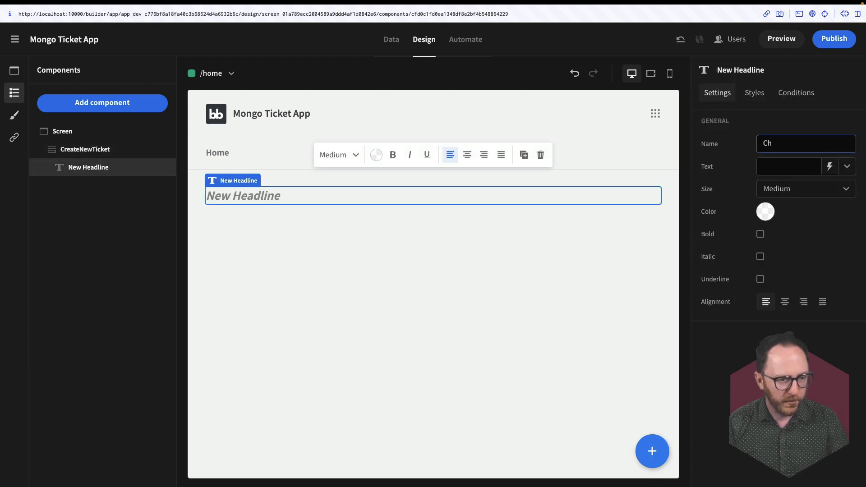
{"action": "type", "text": "eate new ticket"}
{"action": "key", "text": "ctrl+a"}
{"action": "key", "text": "ctrl+c"}
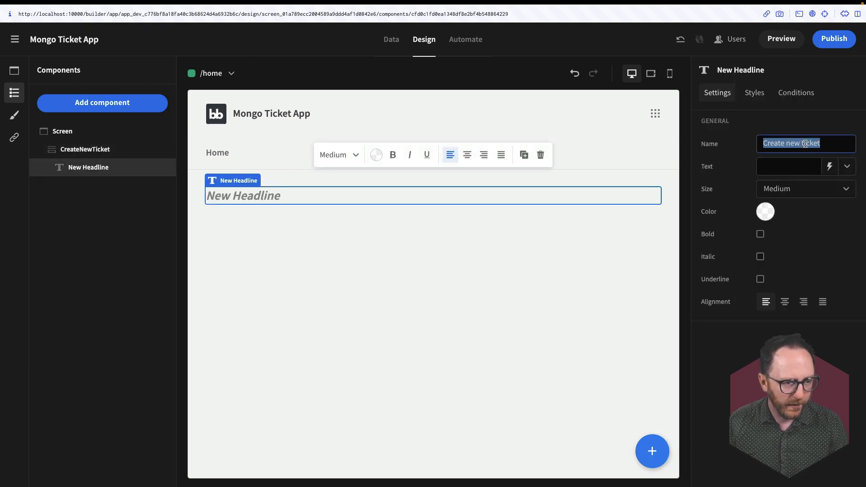
{"action": "key", "text": "Tab"}
{"action": "key", "text": "ctrl+v"}
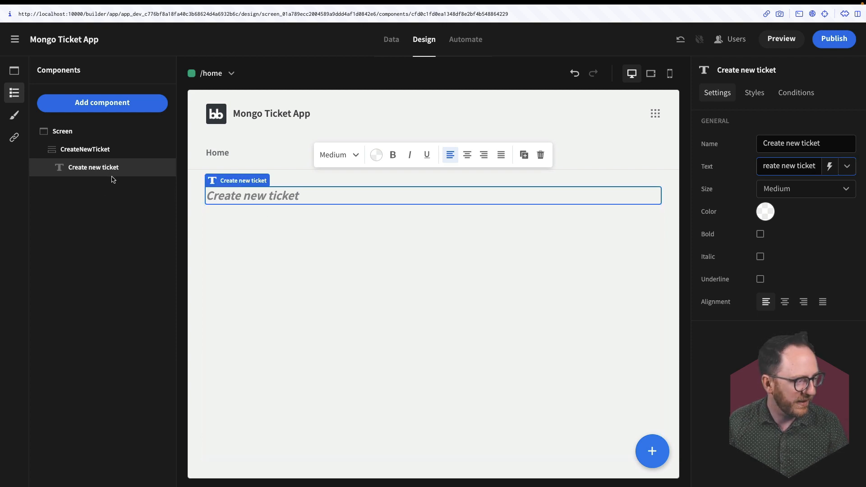
Add a Text Field below the headline for the customer_name field and name it Customer Name
{"action": "left_click", "coordinate": [126, 175]}
{"action": "type", "text": "text"}
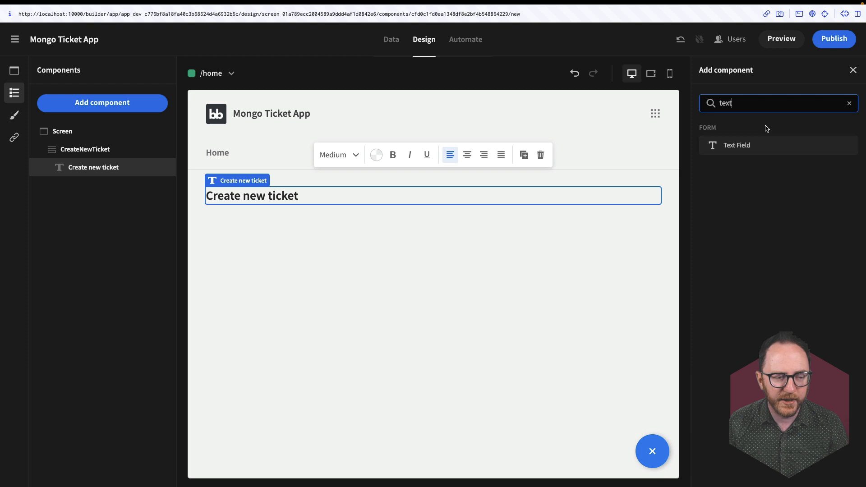
{"action": "left_click", "coordinate": [741, 145]}
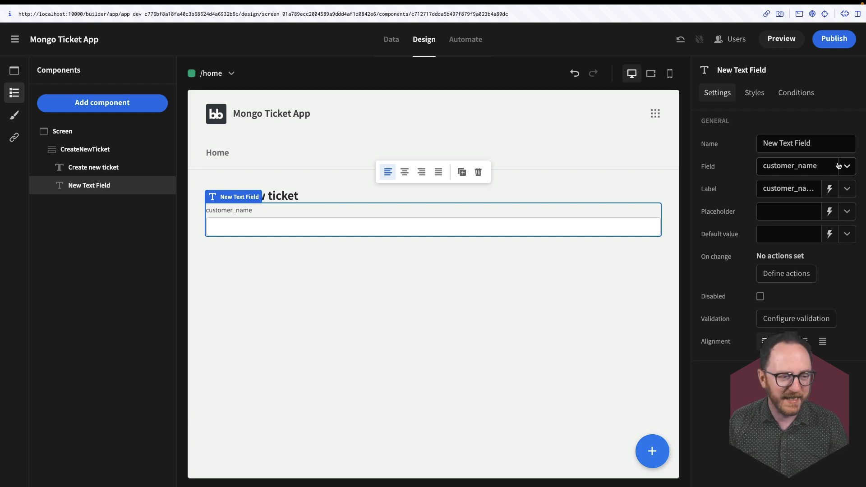
{"action": "triple_click", "coordinate": [803, 145]}
{"action": "type", "text": "Customer Name"}
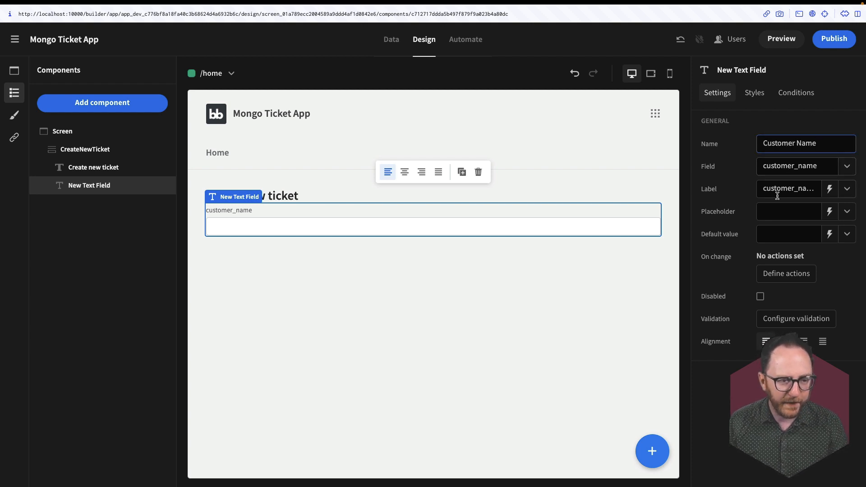
Set the label of the Customer Name text field to Customer Name, copying the text from its name
{"action": "key", "text": "ctrl+a"}
{"action": "key", "text": "ctrl+c"}
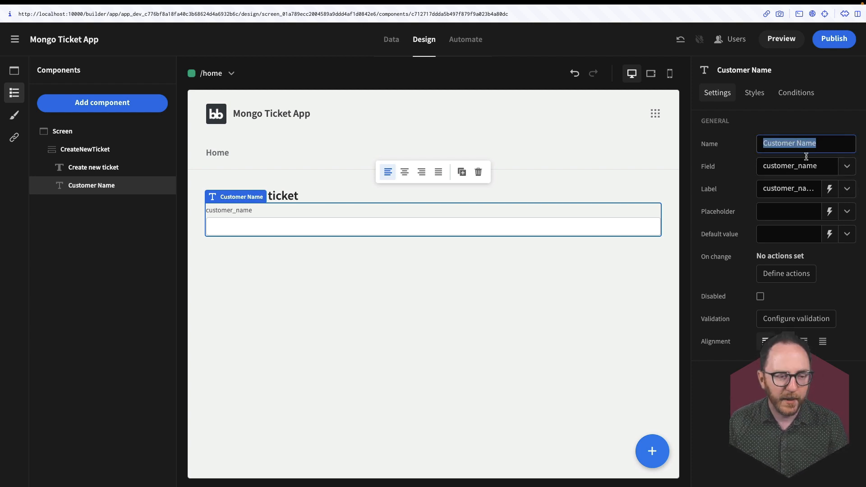
{"action": "triple_click", "coordinate": [777, 188]}
{"action": "key", "text": "ctrl+v"}
{"action": "left_click", "coordinate": [328, 305]}
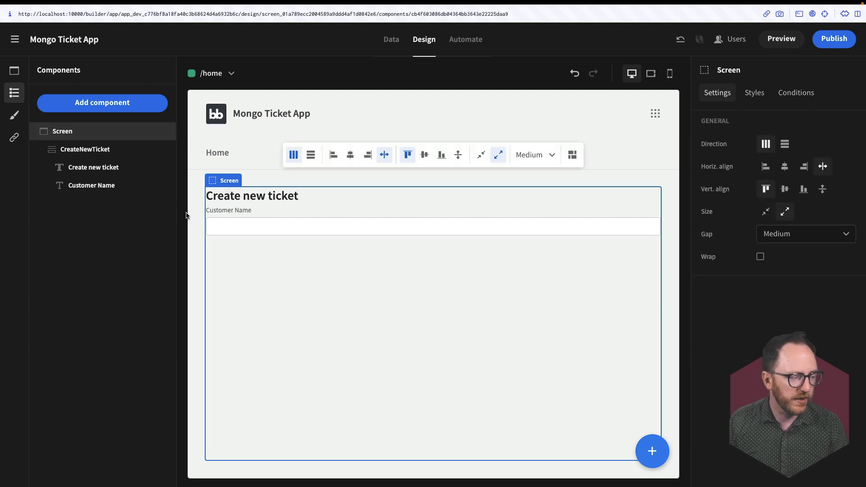
Duplicate the Customer Name text field, bind the copy to the issue field, and use Issue as its name and label
{"action": "left_click", "coordinate": [88, 186]}
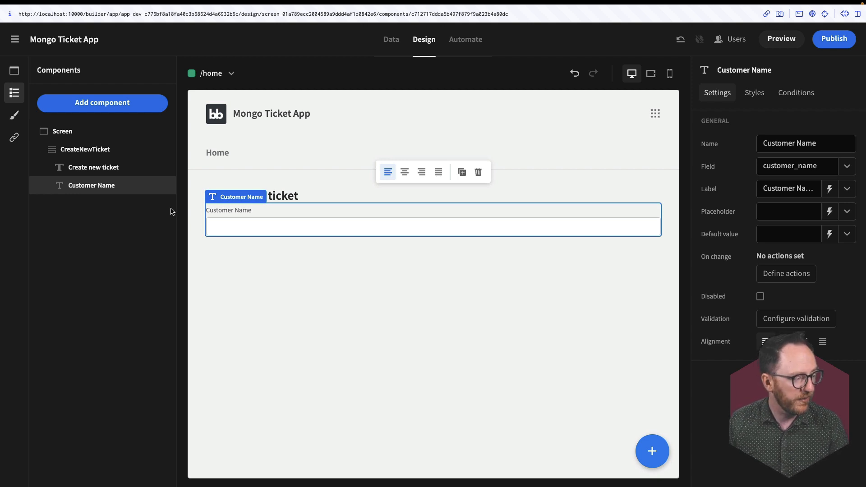
{"action": "key", "text": "super+d"}
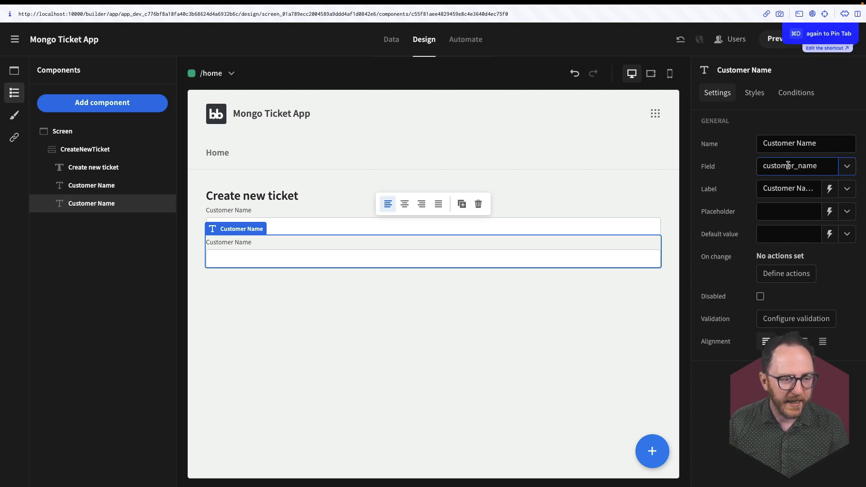
{"action": "left_click", "coordinate": [846, 167]}
{"action": "left_click", "coordinate": [789, 208]}
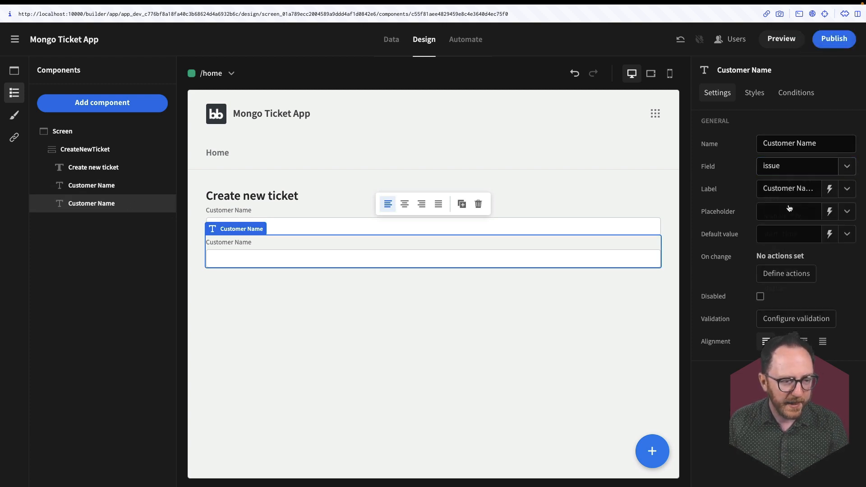
{"action": "key", "text": "alt+shift+Left"}
{"action": "key", "text": "alt+shift+Left"}
{"action": "type", "text": "Issue"}
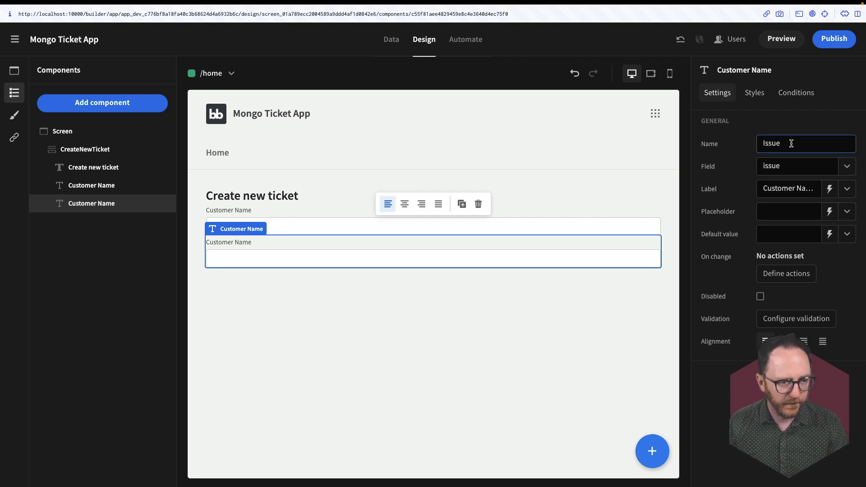
Duplicate the Issue text field and bind the copy to resolved_by for the Resolved by input
{"action": "left_click", "coordinate": [77, 206]}
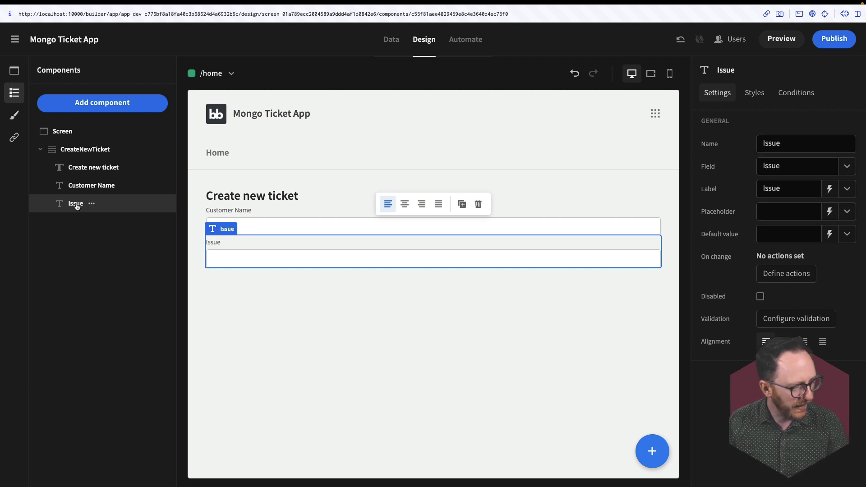
{"action": "key", "text": "super+d"}
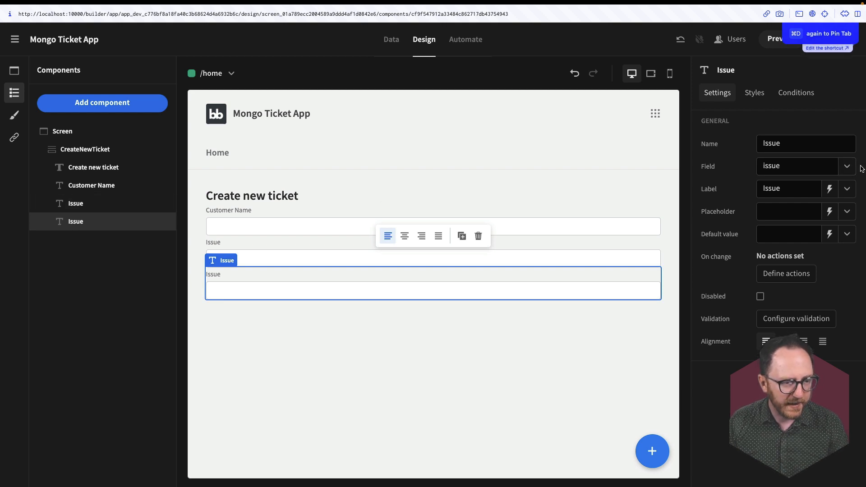
{"action": "left_click", "coordinate": [846, 166]}
{"action": "left_click", "coordinate": [782, 224]}
{"action": "left_click", "coordinate": [87, 228]}
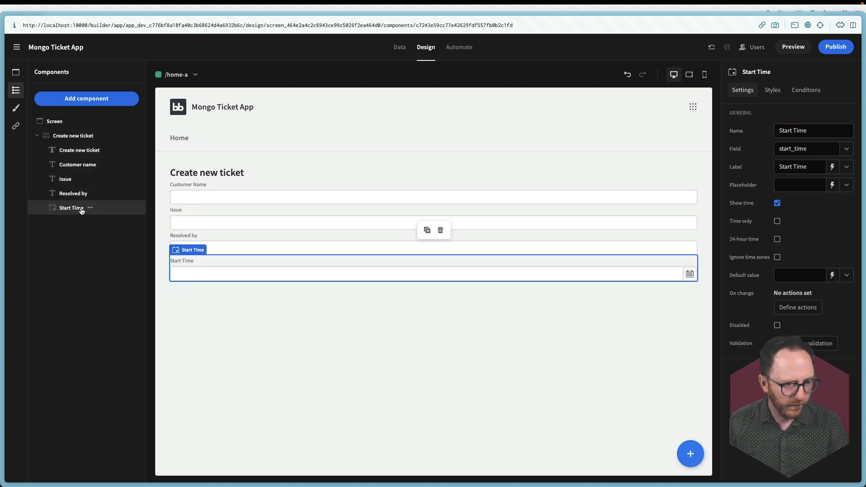
Set up the End time field, entering End time for its name and label
{"action": "type", "text": "end"}
{"action": "double_click", "coordinate": [784, 166]}
{"action": "type", "text": "End"}
Duplicate the Resolved by field, move the copy below the time fields and name it Resolution
{"action": "left_click", "coordinate": [89, 193]}
{"action": "key", "text": "super+d"}
{"action": "left_click_drag", "start_coordinate": [74, 208], "coordinate": [74, 241]}
{"action": "triple_click", "coordinate": [799, 130]}
{"action": "type", "text": "Resolution"}
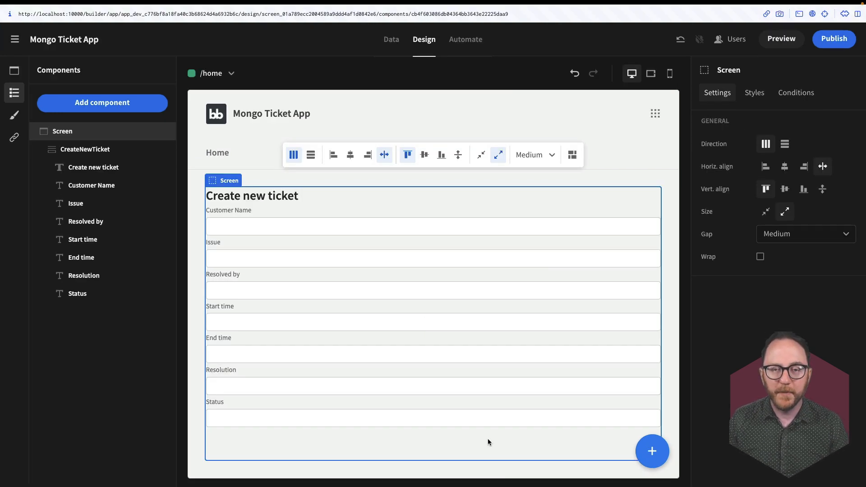
Add a Button inside the CreateNewTicket form, naming it Add new ticket and setting its text to Add
{"action": "left_click", "coordinate": [103, 150]}
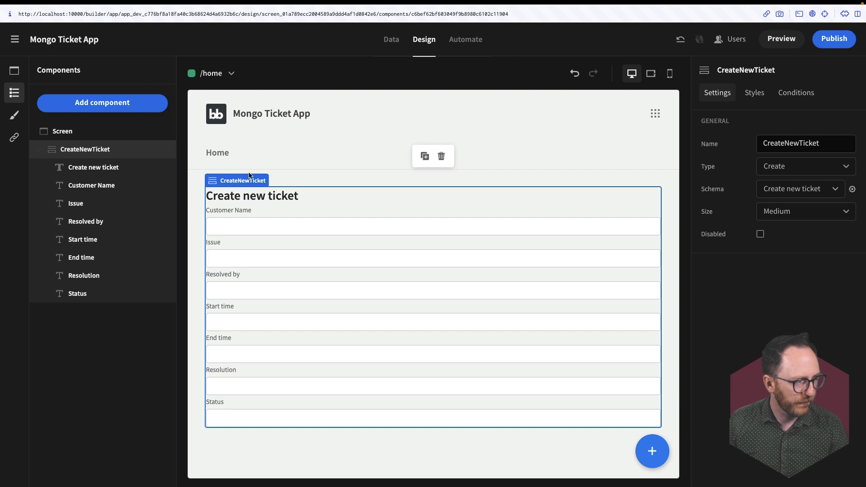
{"action": "left_click", "coordinate": [102, 103]}
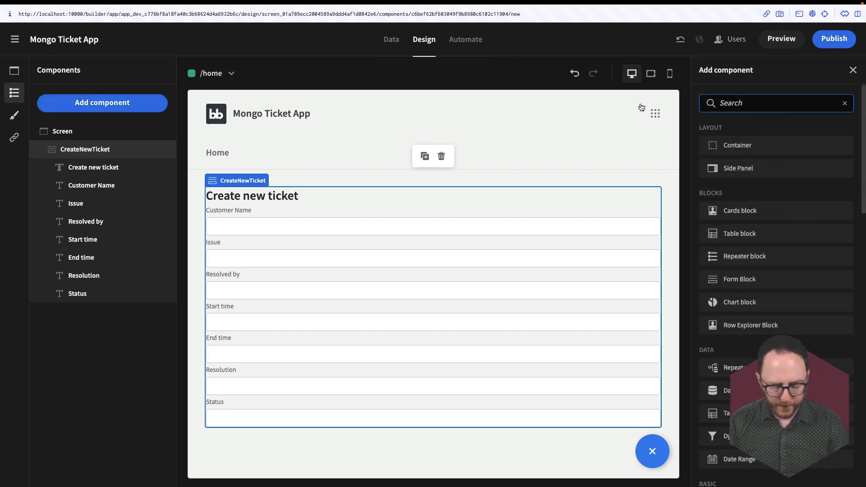
{"action": "type", "text": "butt"}
{"action": "left_click", "coordinate": [752, 152]}
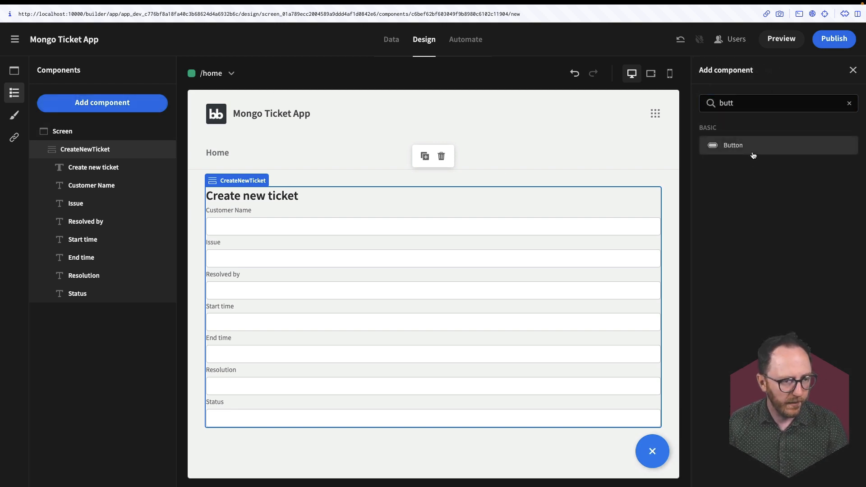
{"action": "type", "text": "Add new ticket"}
{"action": "key", "text": "Tab"}
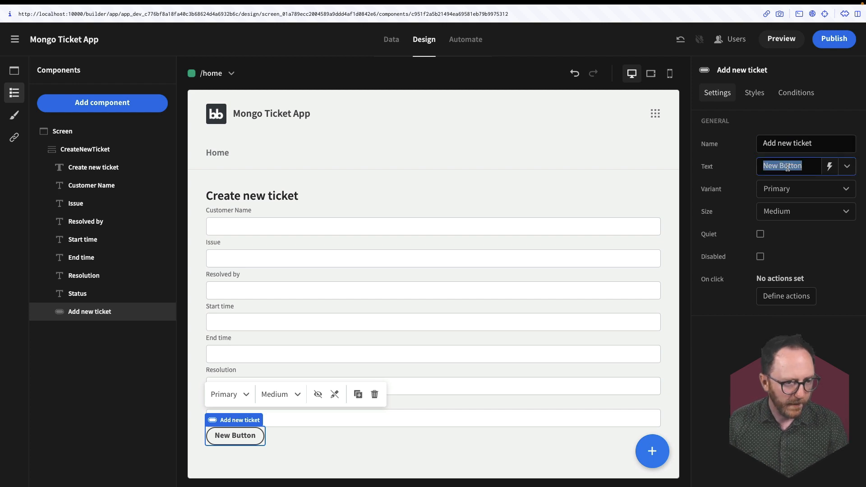
{"action": "type", "text": "Add"}
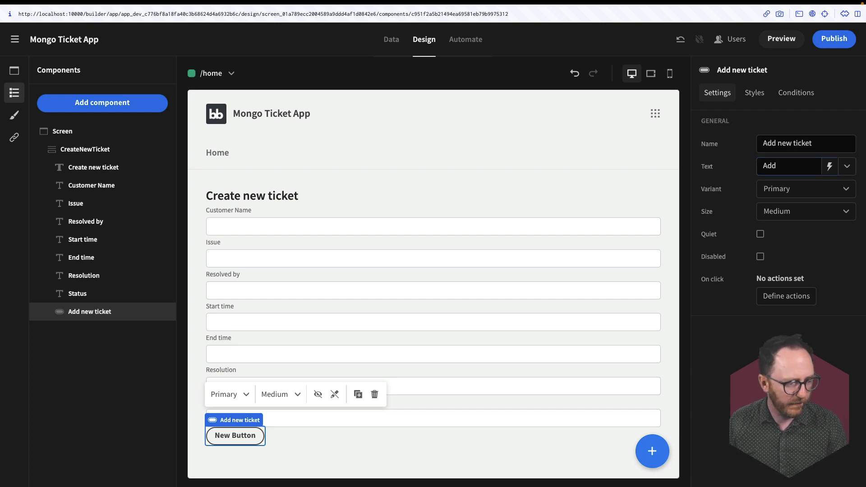
Give the Add new ticket button a top margin of 16px
{"action": "left_click", "coordinate": [754, 93]}
{"action": "left_click", "coordinate": [791, 144]}
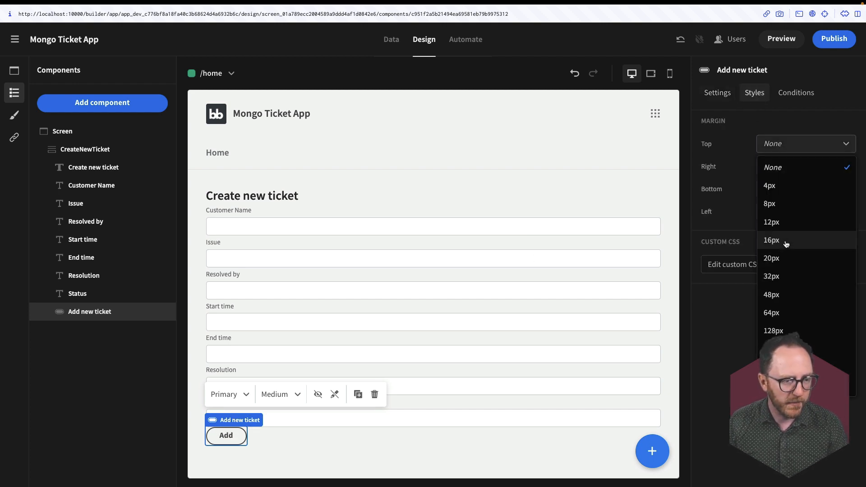
{"action": "left_click", "coordinate": [785, 244]}
{"action": "left_click", "coordinate": [532, 456]}
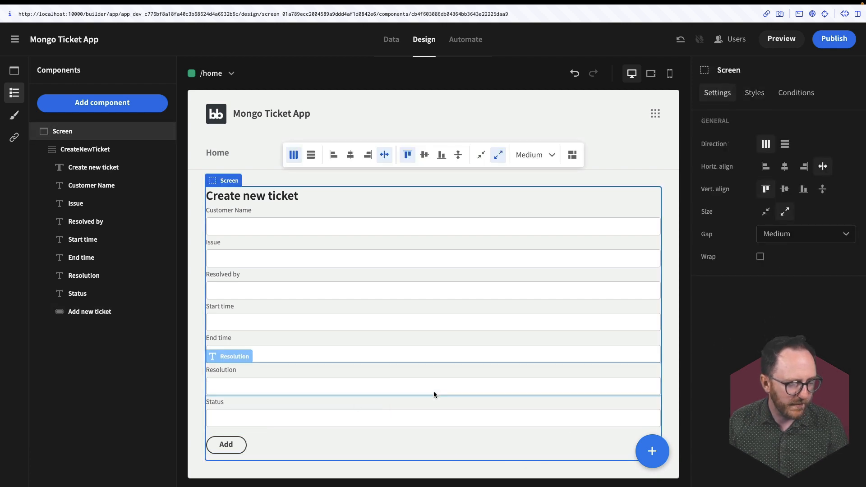
Define an Execute Query click action for the Add button, using the MongoDB datasource and the Create new ticket query
{"action": "left_click", "coordinate": [225, 444]}
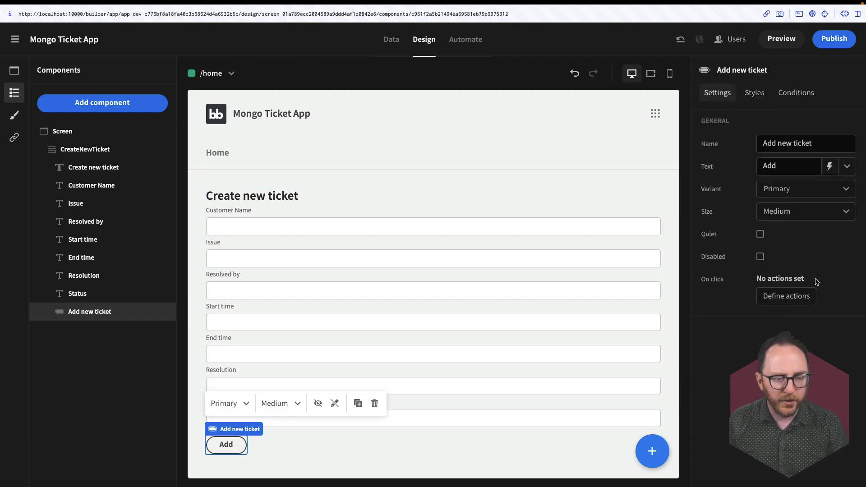
{"action": "left_click", "coordinate": [805, 302]}
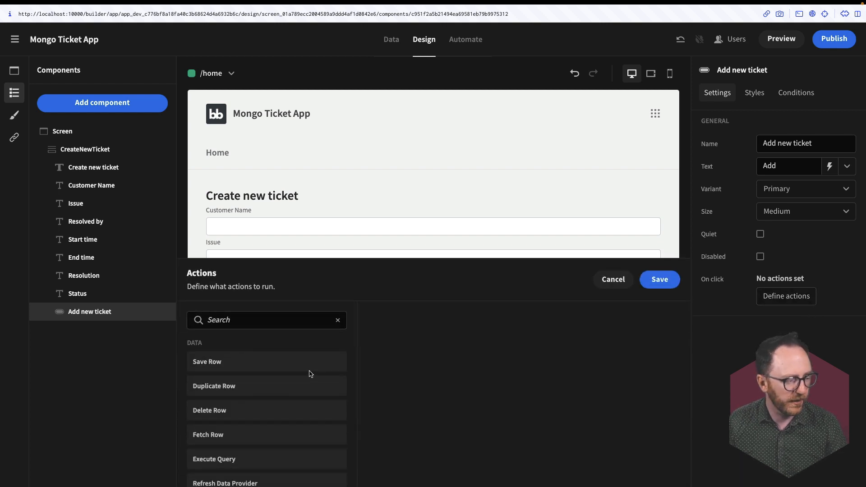
{"action": "scroll", "coordinate": [272, 419], "scroll_direction": "down", "scroll_amount": 3}
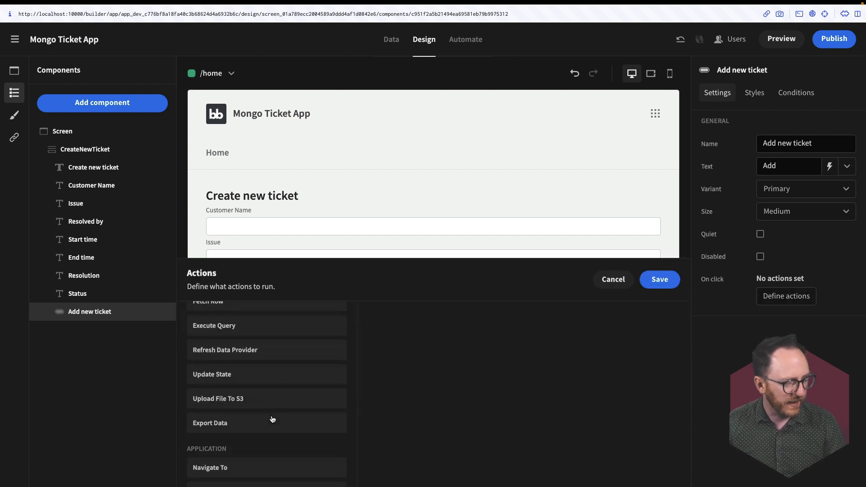
{"action": "left_click", "coordinate": [218, 339]}
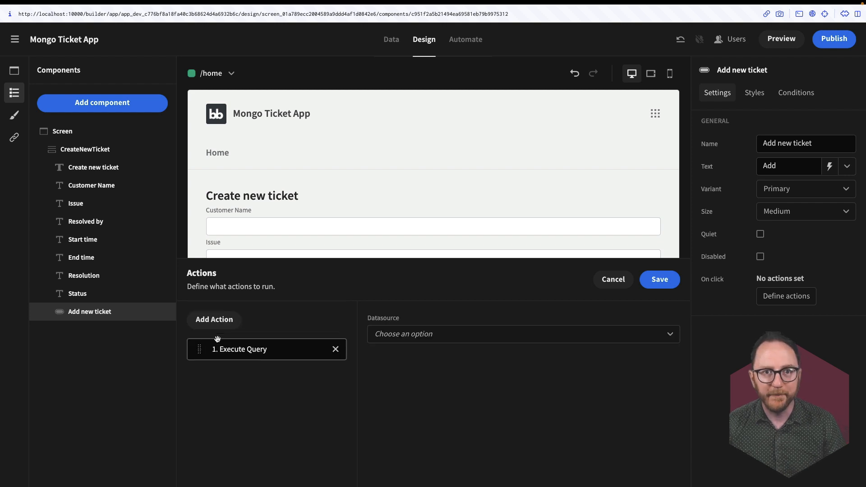
{"action": "left_click", "coordinate": [414, 336]}
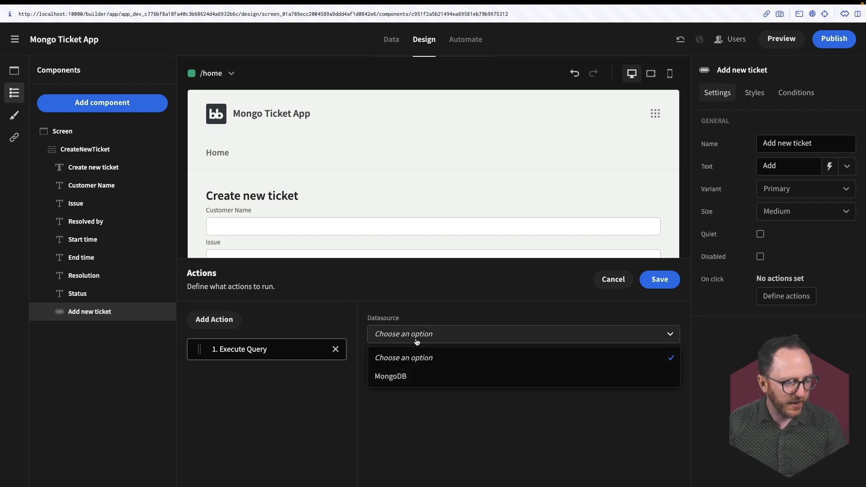
{"action": "left_click", "coordinate": [399, 377]}
{"action": "left_click", "coordinate": [402, 373]}
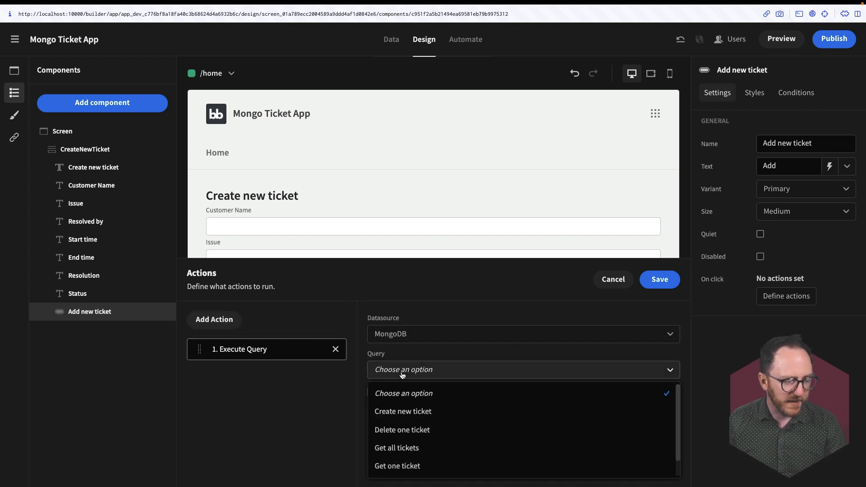
{"action": "left_click", "coordinate": [404, 411]}
Bind the query's customer_name value to the Customer_name field of the CreateNewTicket form
{"action": "scroll", "coordinate": [447, 410], "scroll_direction": "down", "scroll_amount": 5}
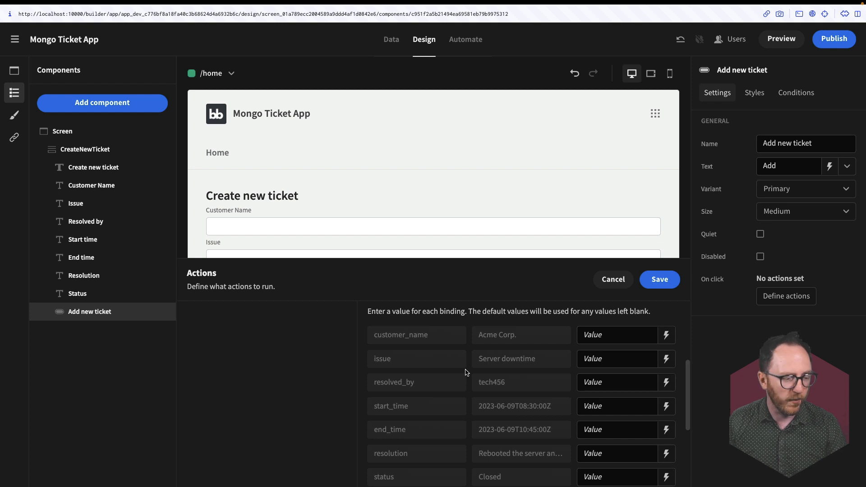
{"action": "left_click", "coordinate": [666, 337]}
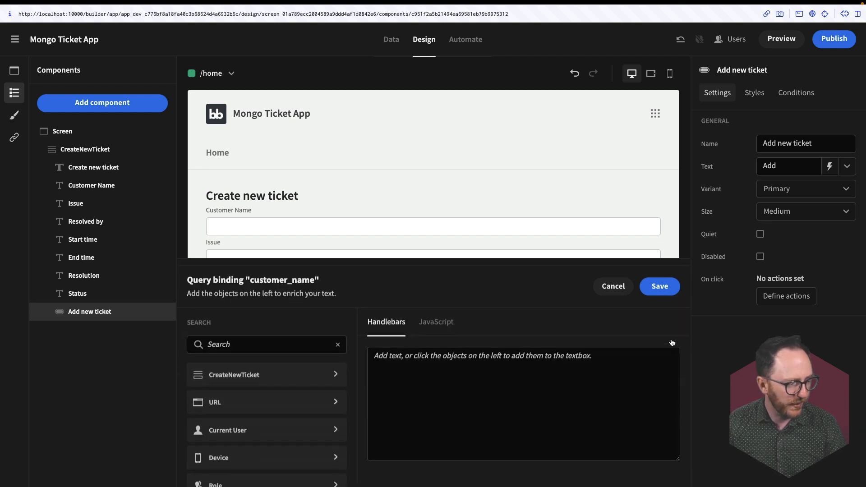
{"action": "left_click", "coordinate": [258, 376]}
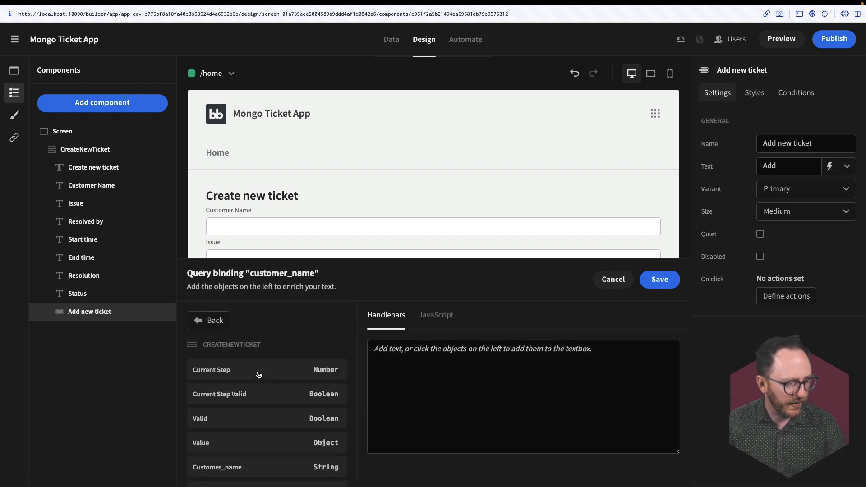
{"action": "left_click", "coordinate": [249, 472]}
{"action": "left_click", "coordinate": [659, 279]}
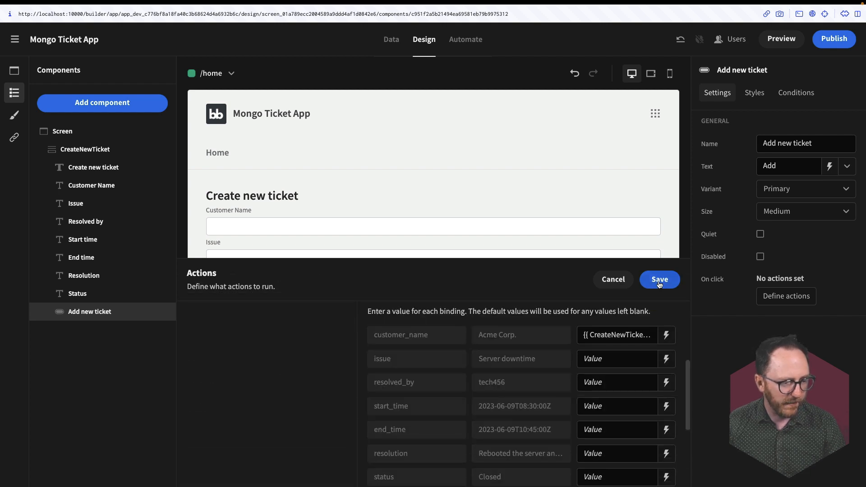
Bind the query's issue value to the Issue field of the CreateNewTicket form
{"action": "left_click", "coordinate": [667, 359]}
{"action": "left_click", "coordinate": [260, 368]}
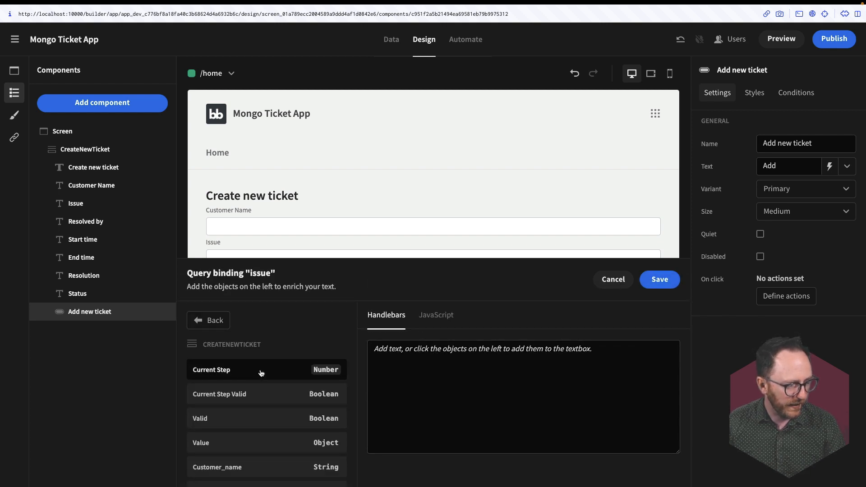
{"action": "scroll", "coordinate": [267, 437], "scroll_direction": "down", "scroll_amount": 3}
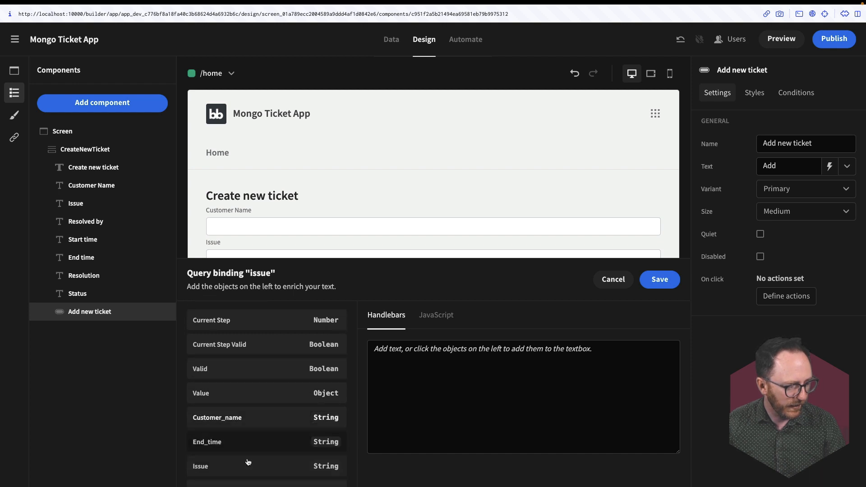
{"action": "left_click", "coordinate": [243, 465]}
{"action": "left_click", "coordinate": [659, 279]}
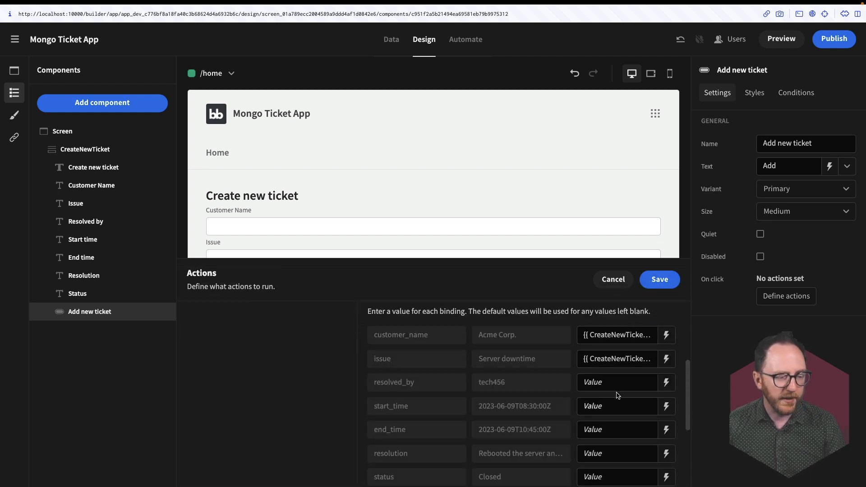
Bind the query's resolved_by value to the Resolved_by field of the CreateNewTicket form
{"action": "scroll", "coordinate": [598, 391], "scroll_direction": "down", "scroll_amount": 1}
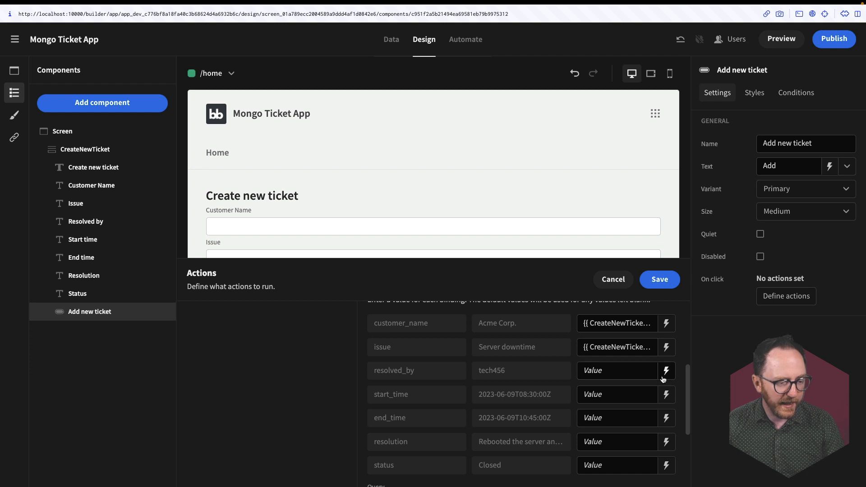
{"action": "left_click", "coordinate": [663, 379]}
{"action": "left_click", "coordinate": [259, 368]}
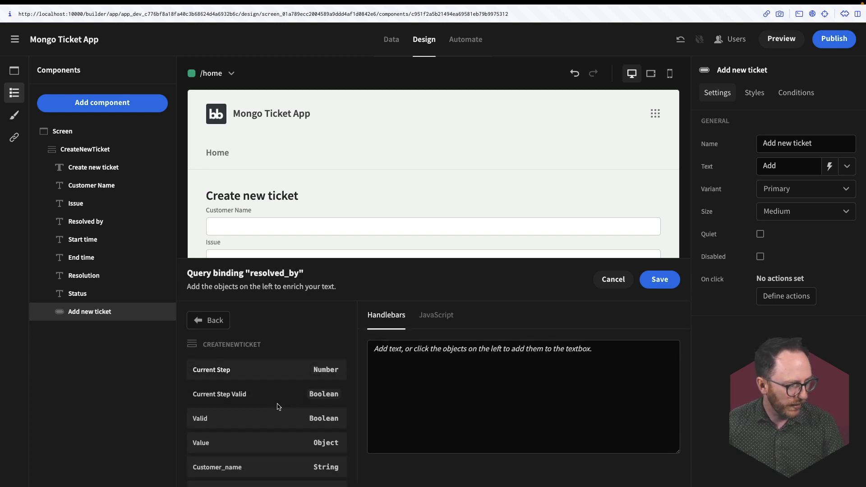
{"action": "scroll", "coordinate": [279, 407], "scroll_direction": "down", "scroll_amount": 2}
{"action": "scroll", "coordinate": [278, 406], "scroll_direction": "down", "scroll_amount": 5}
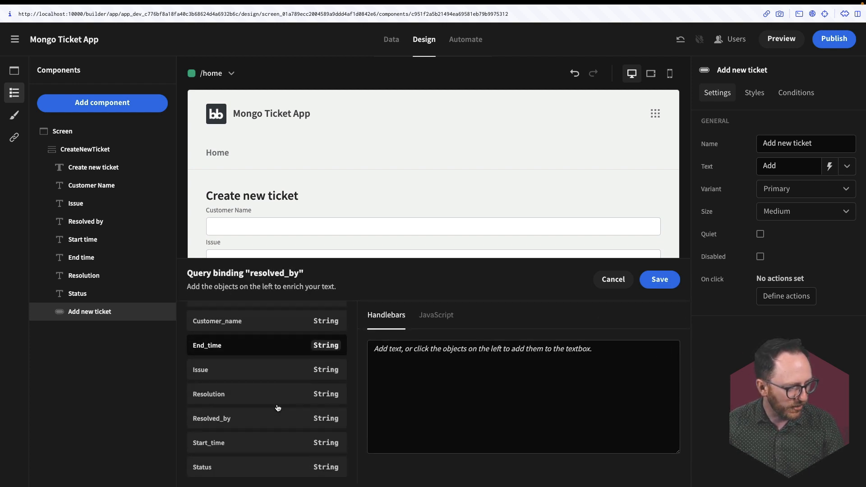
{"action": "left_click", "coordinate": [241, 418]}
{"action": "left_click", "coordinate": [659, 279]}
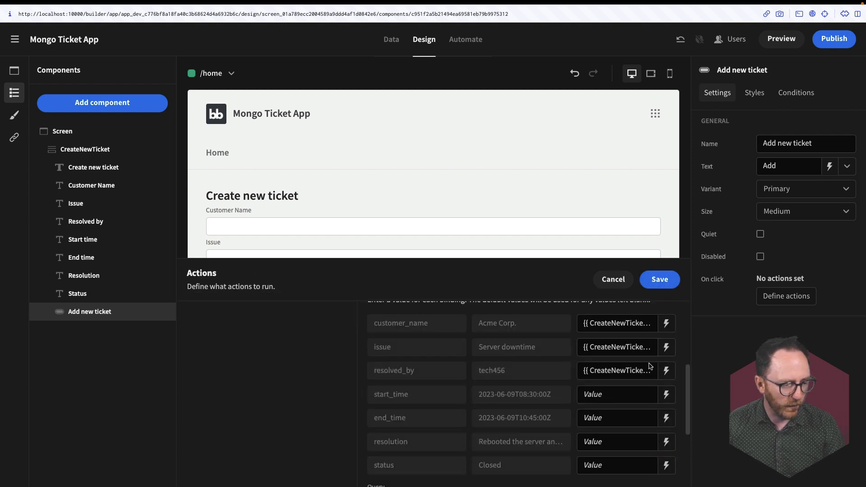
Bind the query's status value to the Status field of the CreateNewTicket form and save the binding
{"action": "left_click", "coordinate": [661, 388]}
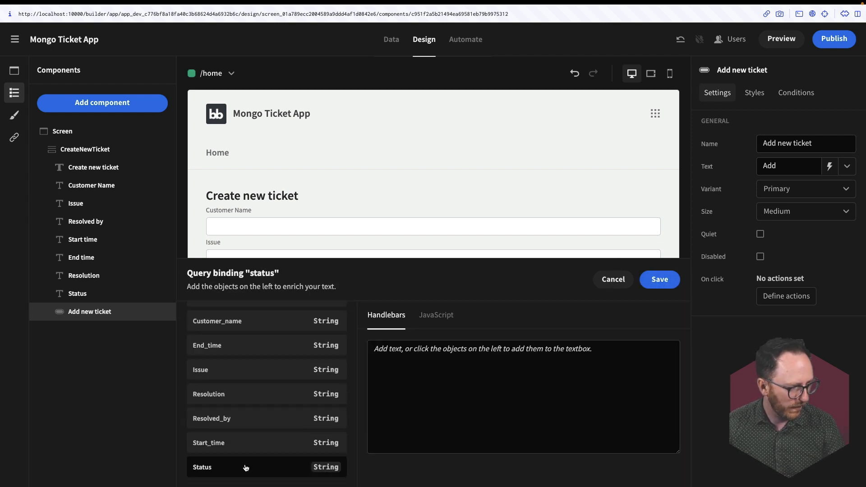
{"action": "left_click", "coordinate": [245, 465]}
{"action": "left_click", "coordinate": [659, 279]}
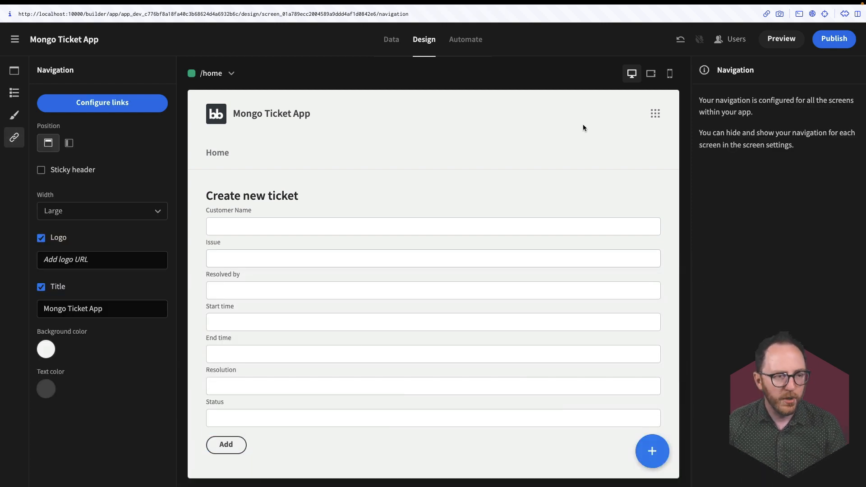
Preview the app and fill in customer name Budibase, issue "Creating a create ticket" and the resolver's name in the new ticket form
{"action": "left_click", "coordinate": [783, 39]}
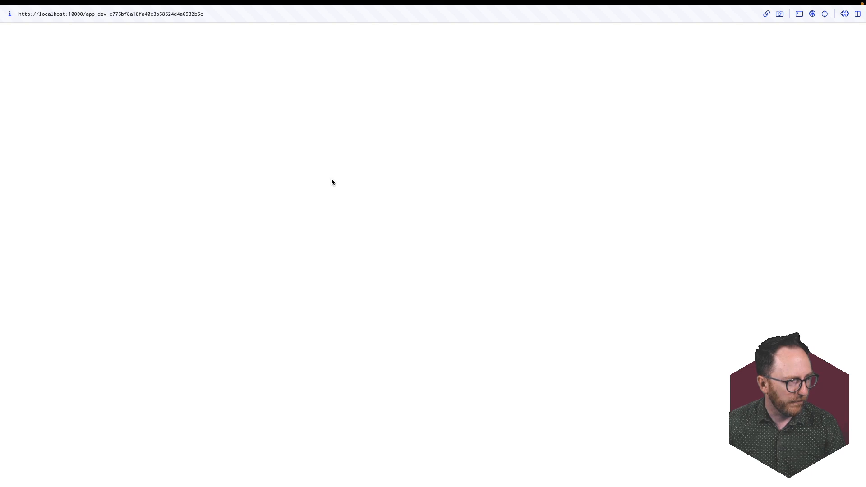
{"action": "left_click", "coordinate": [331, 166]}
{"action": "type", "text": "Budibase"}
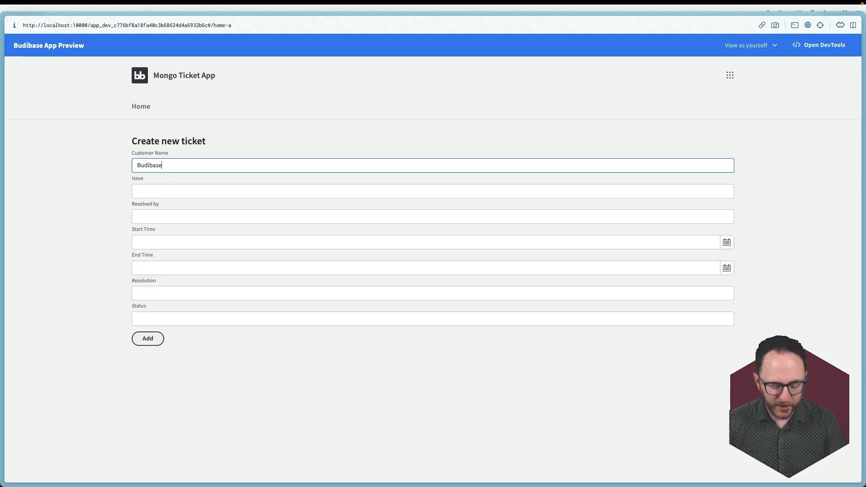
{"action": "key", "text": "Tab"}
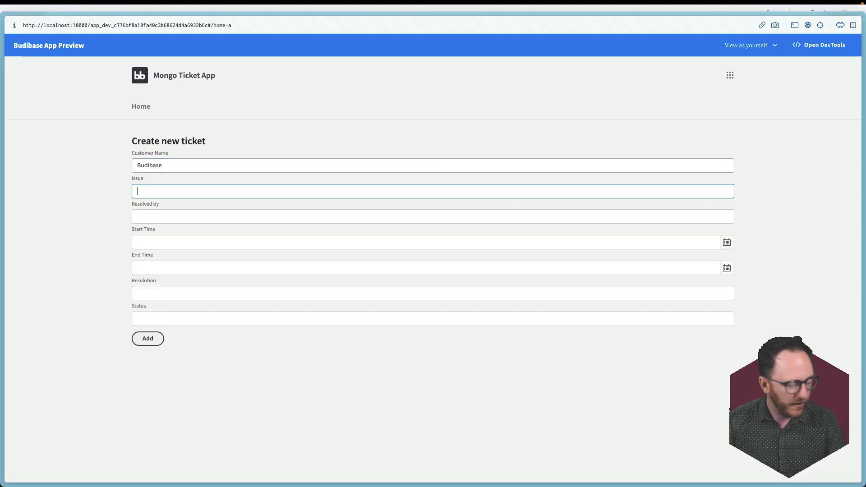
{"action": "type", "text": "Creating a create ticket"}
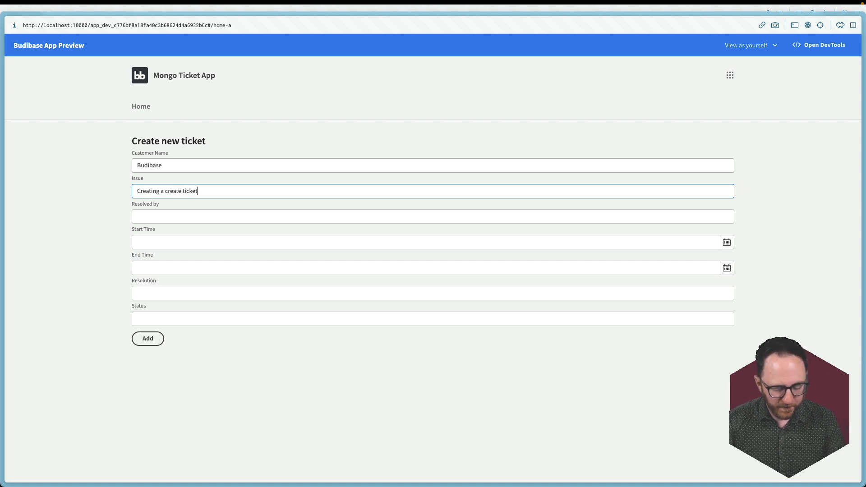
{"action": "key", "text": "Tab"}
{"action": "type", "text": "K"}
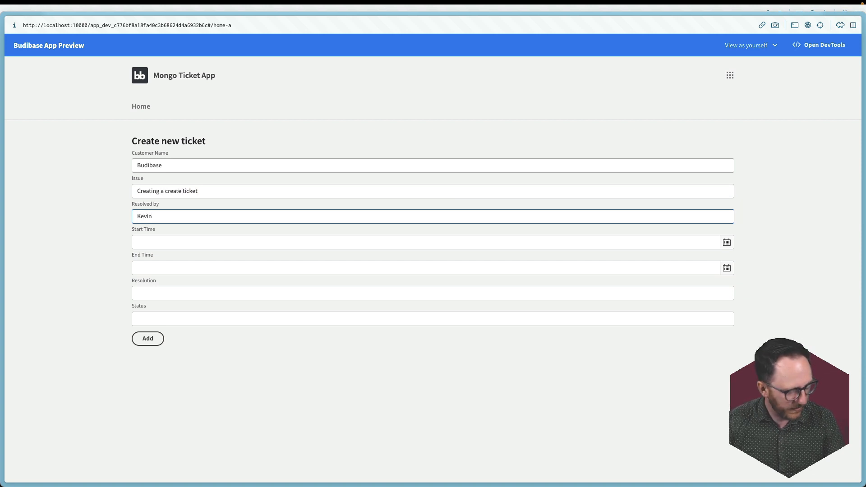
Set the ticket's start time to June 16 2023, 12:00 and its end time to June 23 2023, 12:00
{"action": "left_click", "coordinate": [726, 242]}
{"action": "left_click", "coordinate": [241, 323]}
{"action": "left_click", "coordinate": [719, 268]}
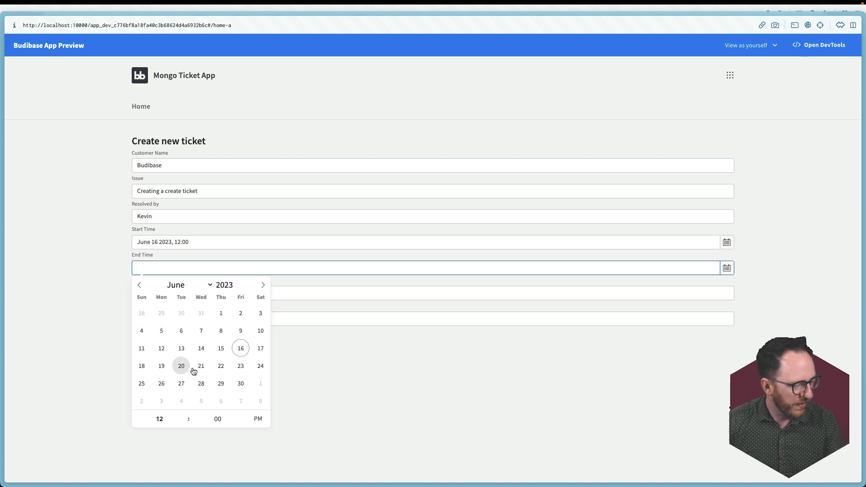
{"action": "left_click", "coordinate": [241, 366]}
Enter Create as the resolution and closed as the status, and submit the new ticket
{"action": "left_click", "coordinate": [212, 294]}
{"action": "type", "text": "Created"}
{"action": "key", "text": "Tab"}
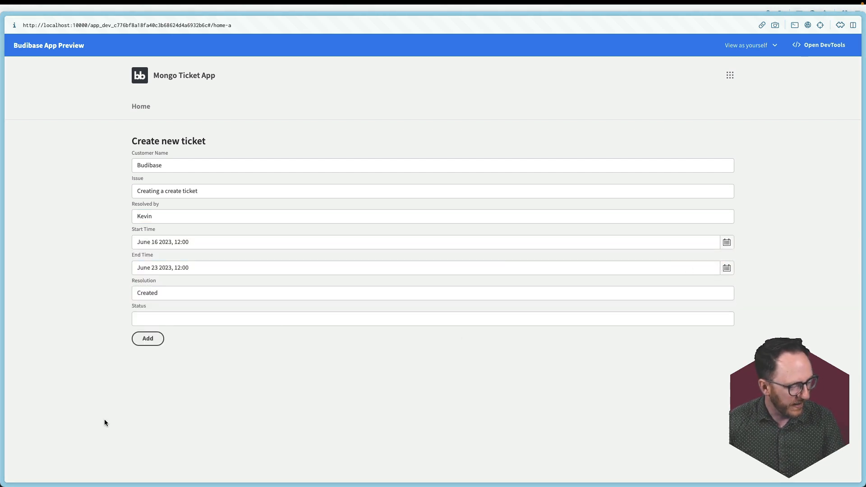
{"action": "left_click", "coordinate": [171, 297]}
{"action": "key", "text": "BackSpace"}
{"action": "key", "text": "Tab"}
{"action": "type", "text": "closed"}
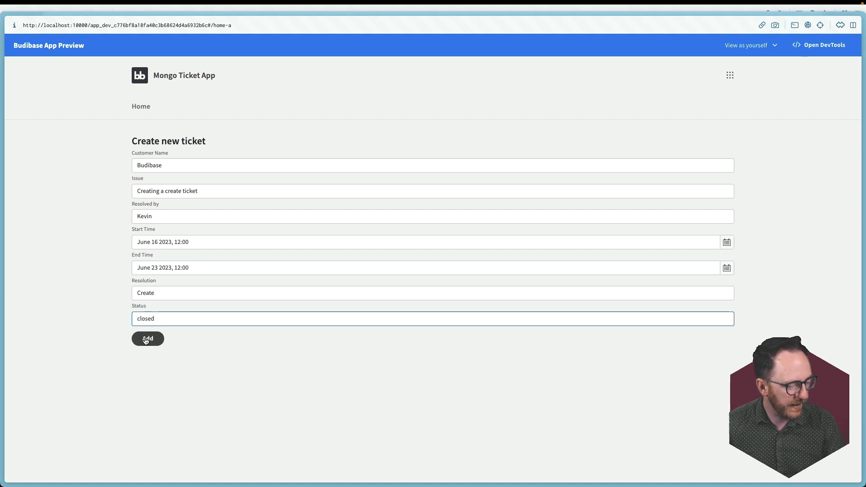
{"action": "left_click", "coordinate": [146, 340]}
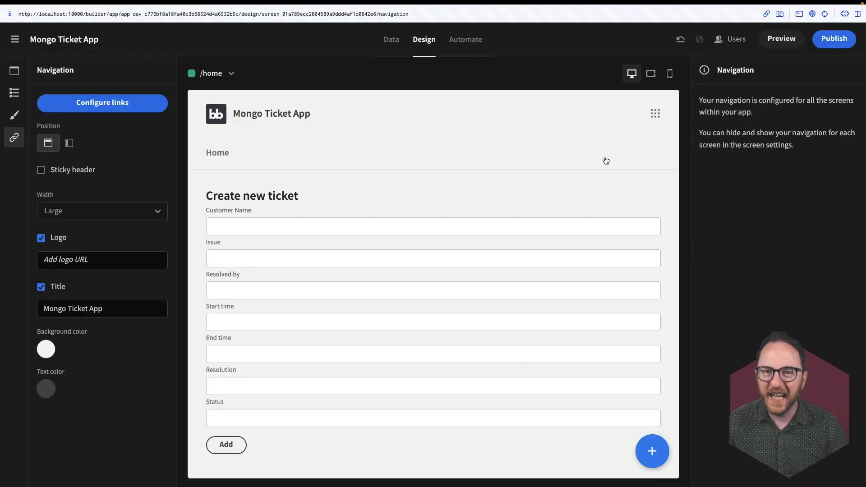
Run the MongoDB Get all tickets query and examine the new ticket's row across all columns of the results preview
{"action": "left_click", "coordinate": [392, 48]}
{"action": "left_click", "coordinate": [40, 202]}
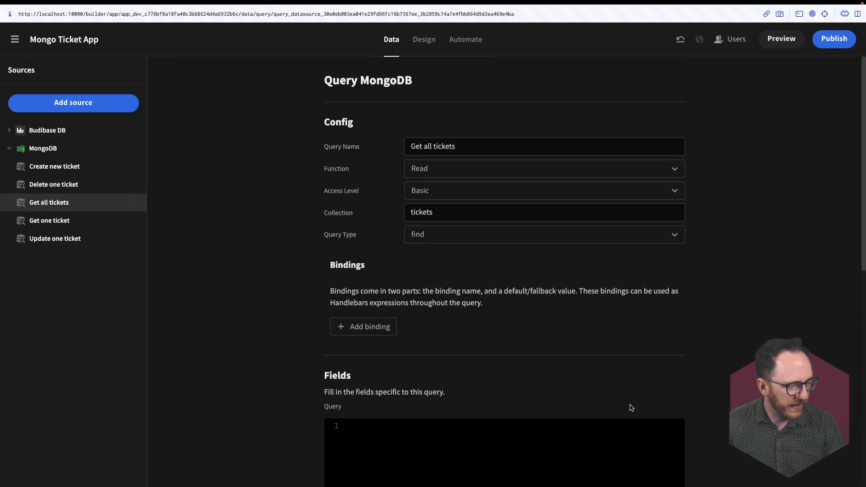
{"action": "scroll", "coordinate": [628, 407], "scroll_direction": "down", "scroll_amount": 10}
{"action": "left_click", "coordinate": [419, 362]}
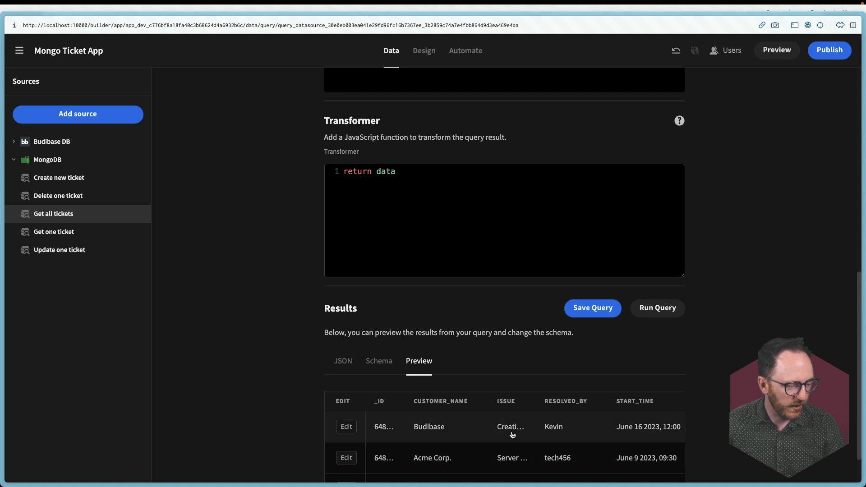
{"action": "scroll", "coordinate": [511, 435], "scroll_direction": "right", "scroll_amount": 3}
{"action": "scroll", "coordinate": [612, 434], "scroll_direction": "right", "scroll_amount": 5}
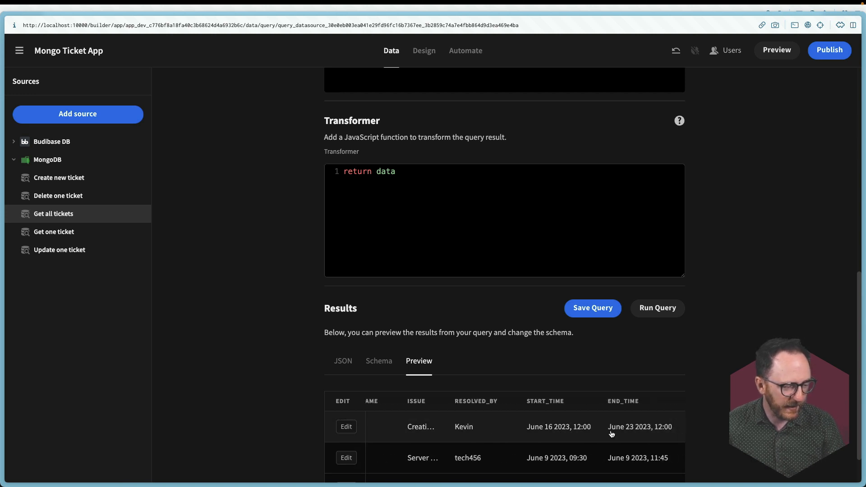
{"action": "scroll", "coordinate": [628, 429], "scroll_direction": "right", "scroll_amount": 2}
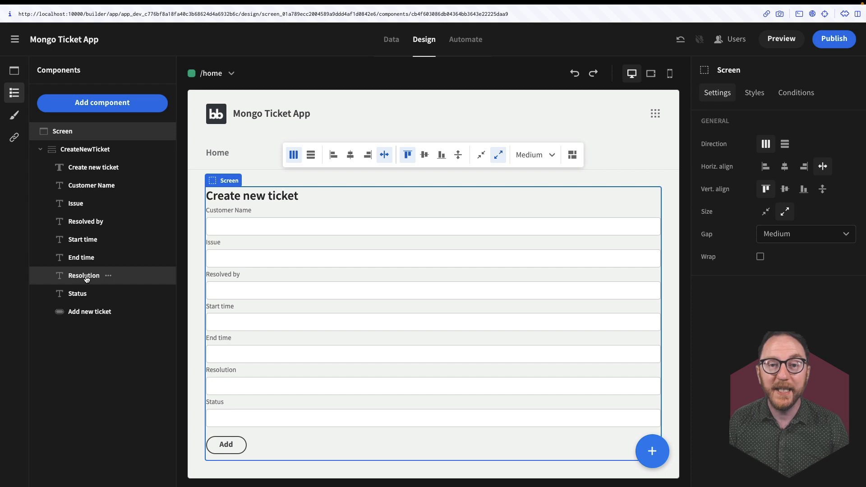
Add a Data Provider component to the home screen below the CreateNewTicket form
{"action": "left_click_drag", "start_coordinate": [86, 278], "coordinate": [58, 181]}
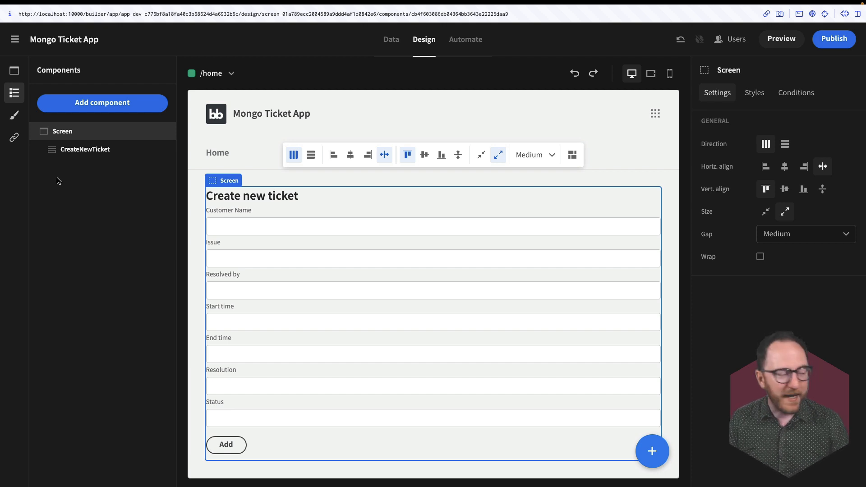
{"action": "left_click", "coordinate": [75, 106]}
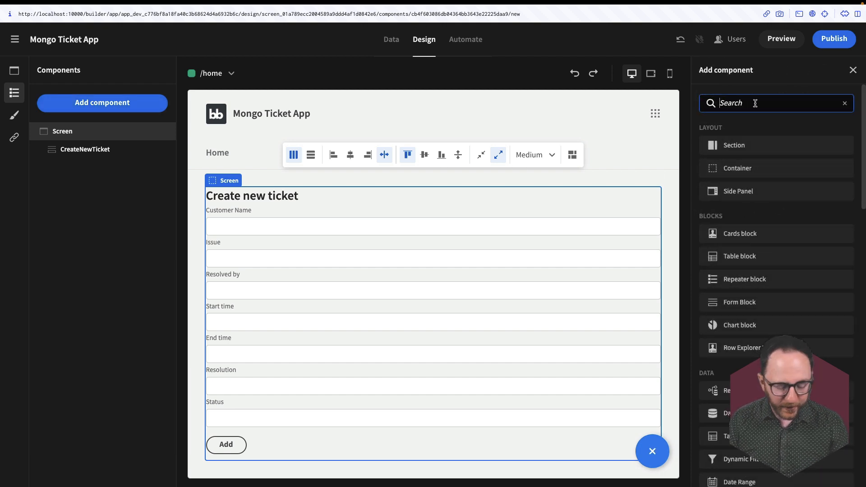
{"action": "type", "text": "data"}
{"action": "left_click", "coordinate": [748, 143]}
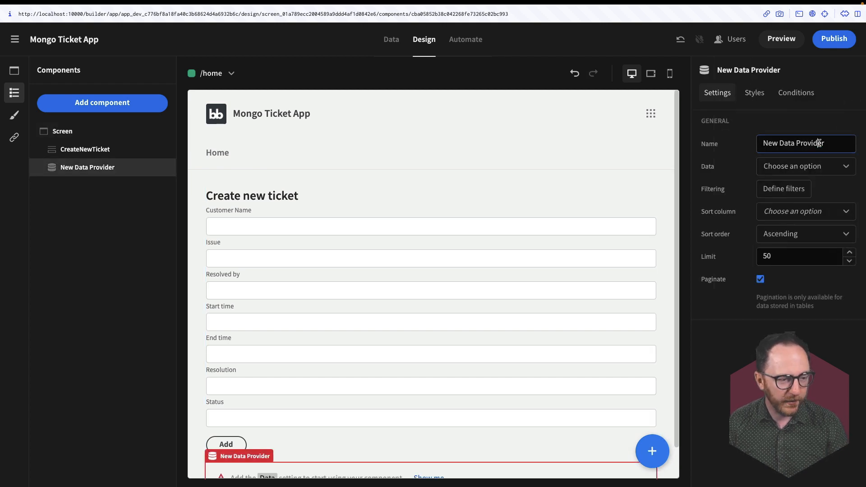
Name the data provider AllTickets and set its data to the Get all tickets query
{"action": "triple_click", "coordinate": [818, 143]}
{"action": "type", "text": "AllTickets"}
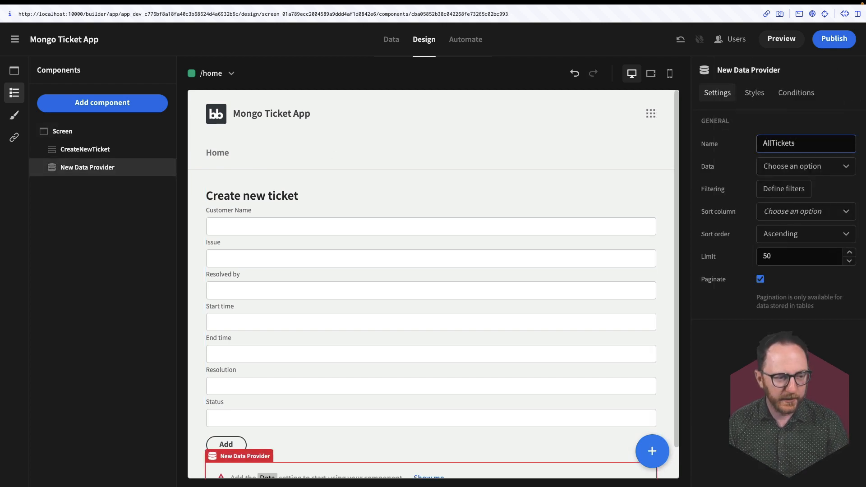
{"action": "left_click", "coordinate": [803, 166]}
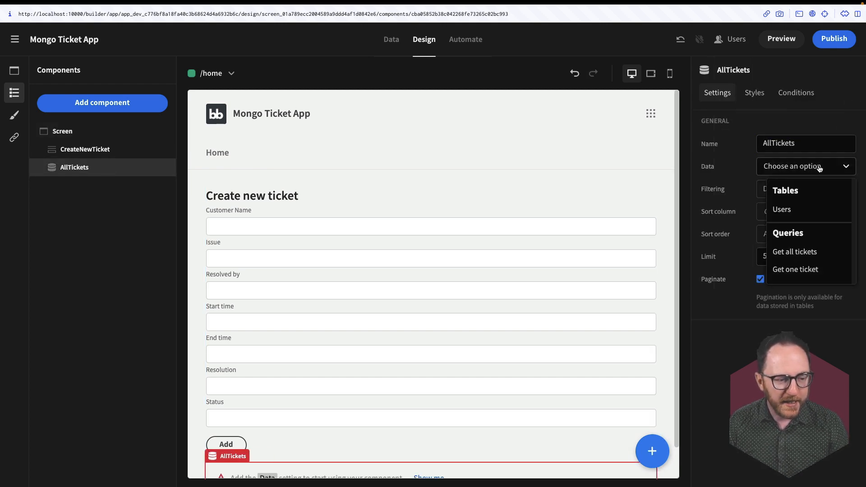
{"action": "left_click", "coordinate": [794, 252]}
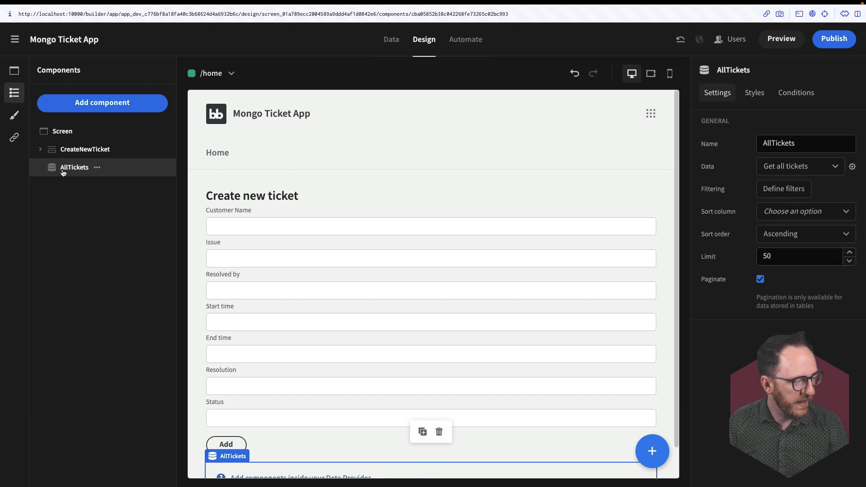
Add a Table component inside the AllTickets data provider
{"action": "left_click", "coordinate": [79, 107]}
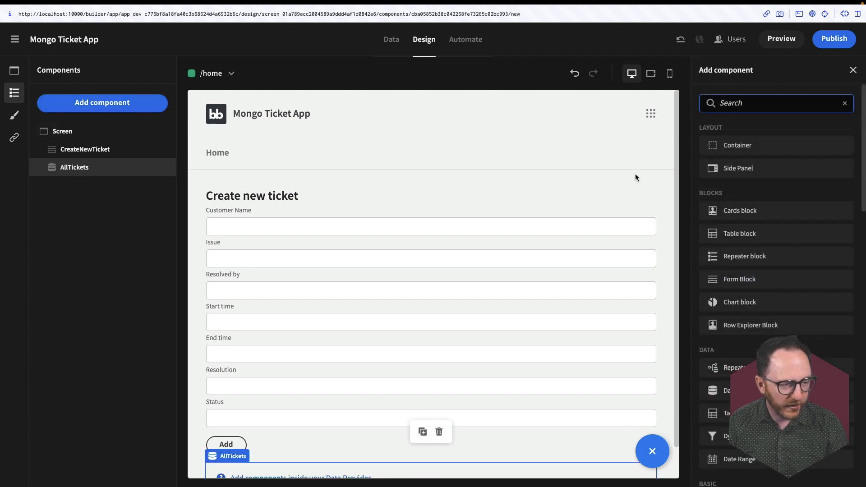
{"action": "scroll", "coordinate": [802, 339], "scroll_direction": "down", "scroll_amount": 3}
{"action": "left_click", "coordinate": [744, 321]}
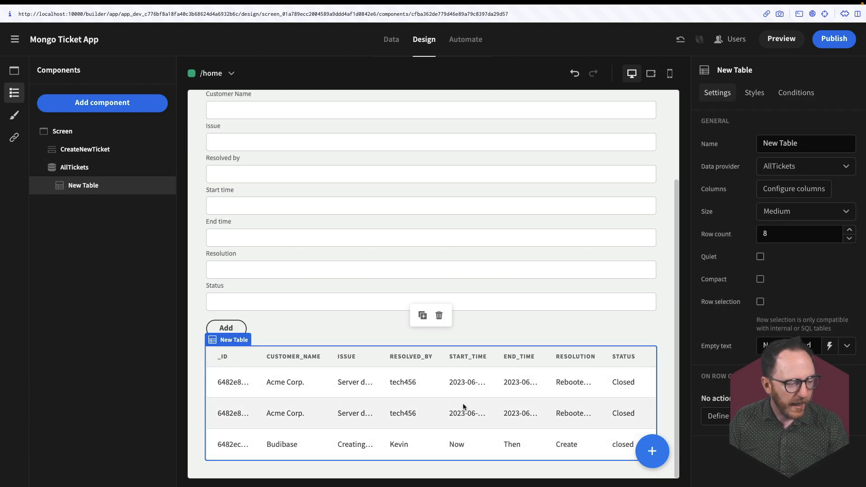
Configure the table's columns to include every ticket column except _id, and save the column setup
{"action": "left_click", "coordinate": [780, 188]}
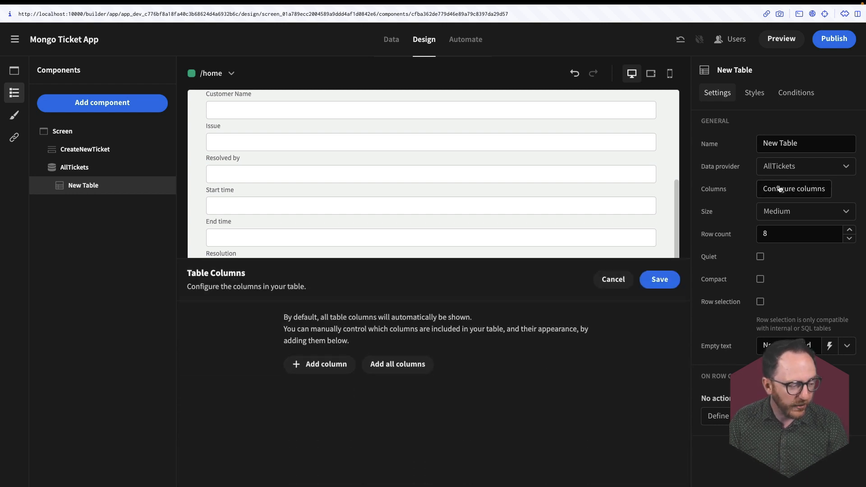
{"action": "left_click", "coordinate": [401, 366]}
{"action": "scroll", "coordinate": [401, 368], "scroll_direction": "down", "scroll_amount": 2}
{"action": "scroll", "coordinate": [400, 370], "scroll_direction": "up", "scroll_amount": 2}
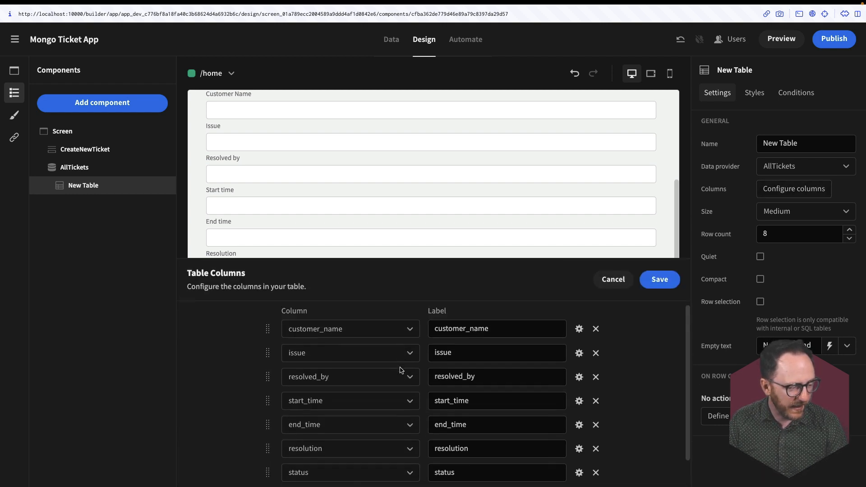
{"action": "left_click", "coordinate": [658, 280]}
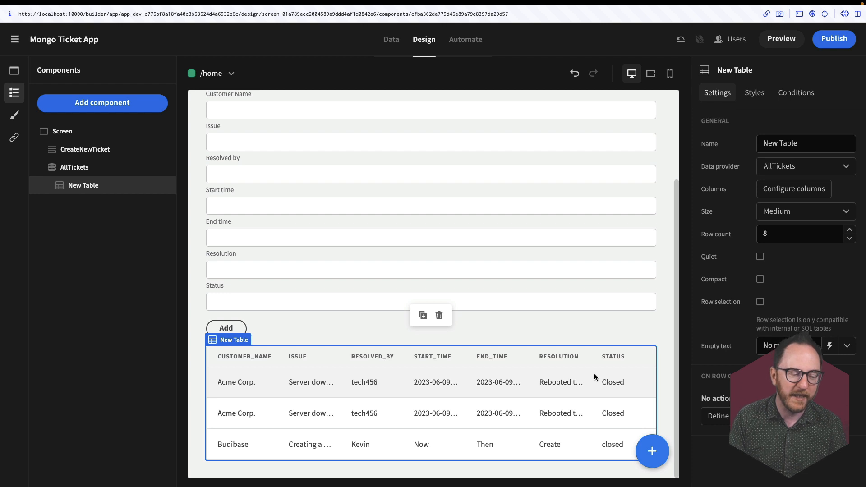
Rename the new table as AllTicketsTable
{"action": "double_click", "coordinate": [808, 145]}
{"action": "left_click", "coordinate": [808, 145]}
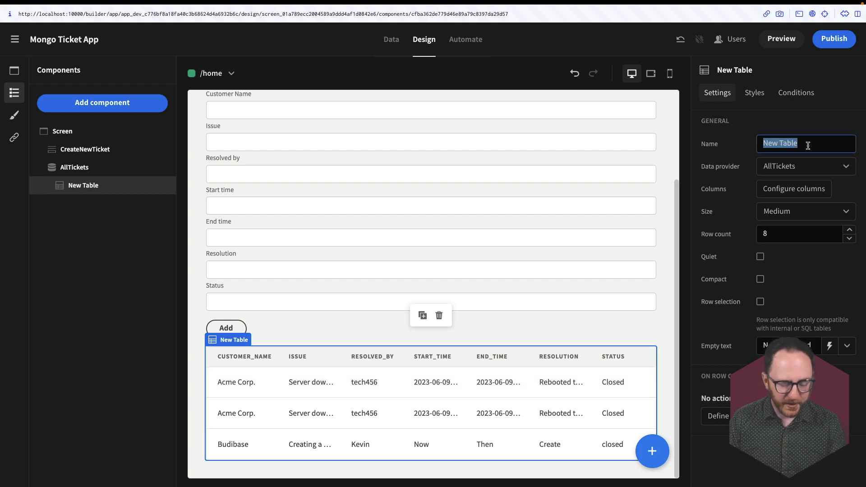
{"action": "type", "text": "AllTickets"}
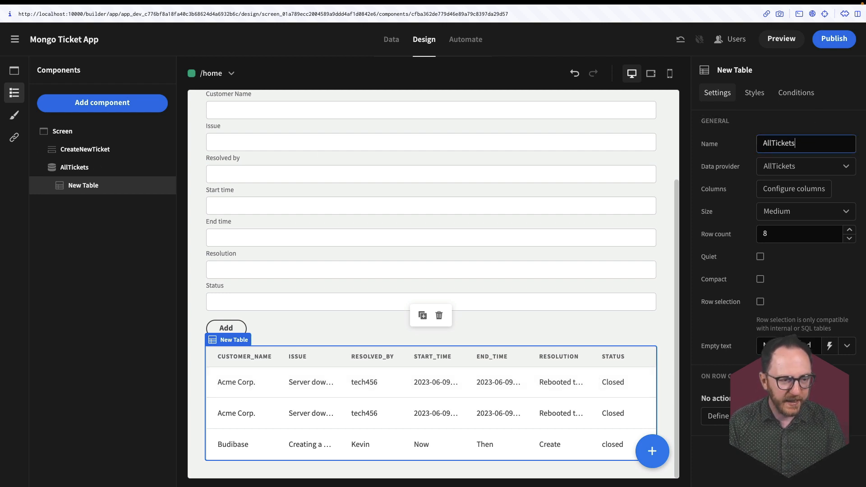
{"action": "type", "text": "Table"}
{"action": "left_click", "coordinate": [488, 333]}
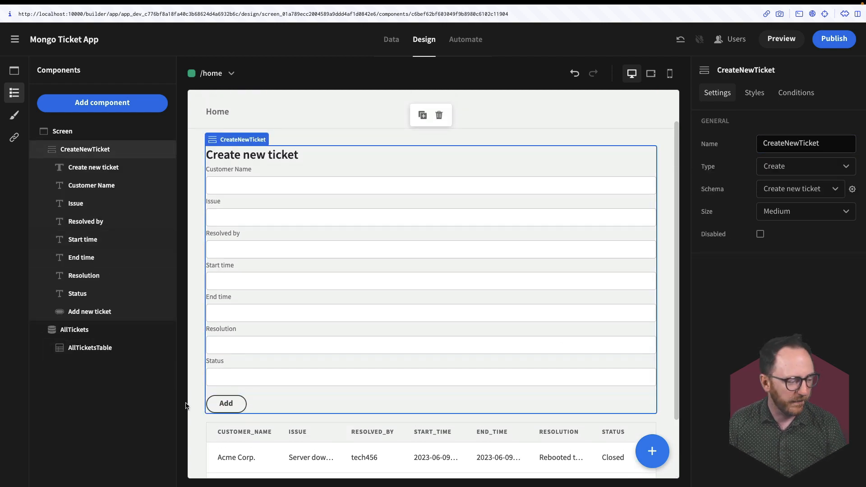
{"action": "scroll", "coordinate": [380, 184], "scroll_direction": "up", "scroll_amount": 2}
{"action": "scroll", "coordinate": [458, 304], "scroll_direction": "down", "scroll_amount": 3}
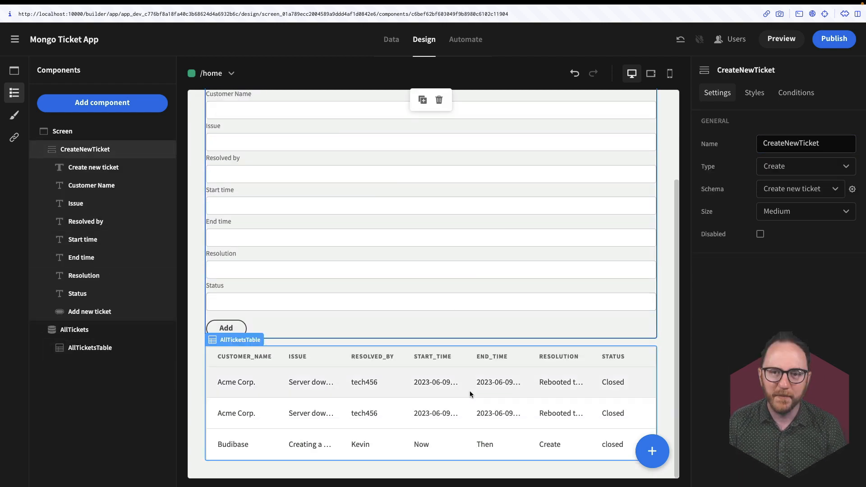
{"action": "left_click", "coordinate": [354, 386]}
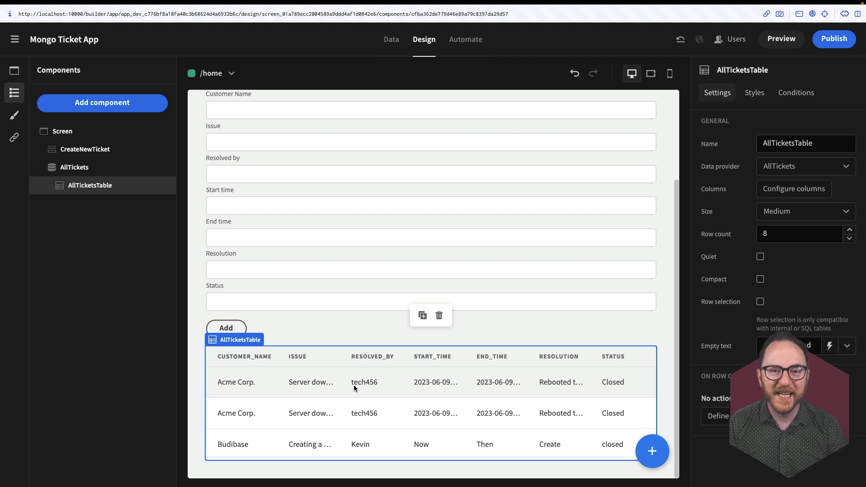
Add a Side Panel component inside the AllTickets data provider
{"action": "left_click", "coordinate": [74, 167]}
{"action": "left_click", "coordinate": [104, 105]}
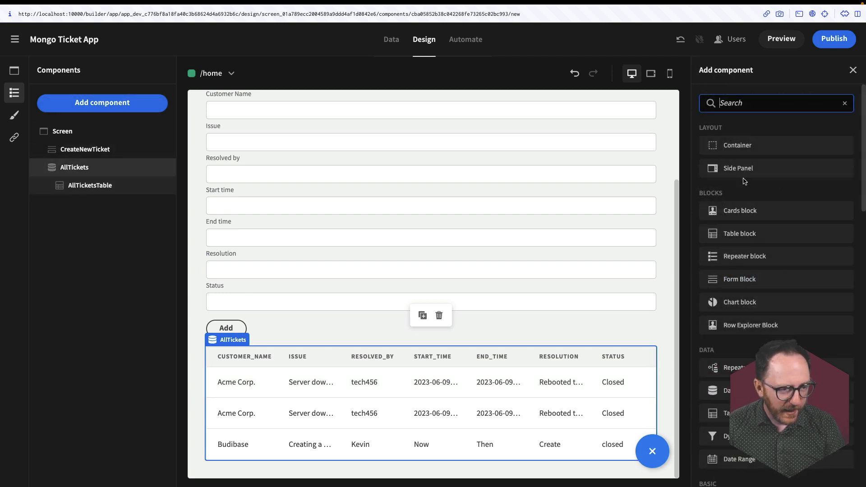
{"action": "type", "text": "side"}
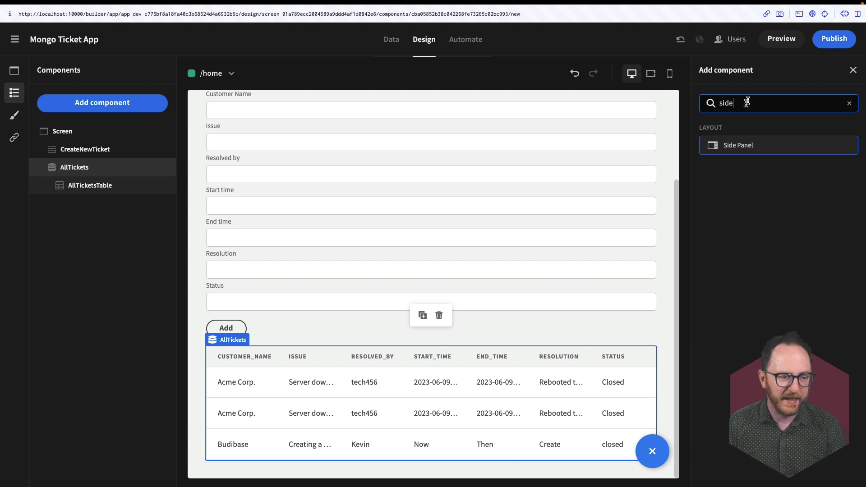
{"action": "key", "text": "Return"}
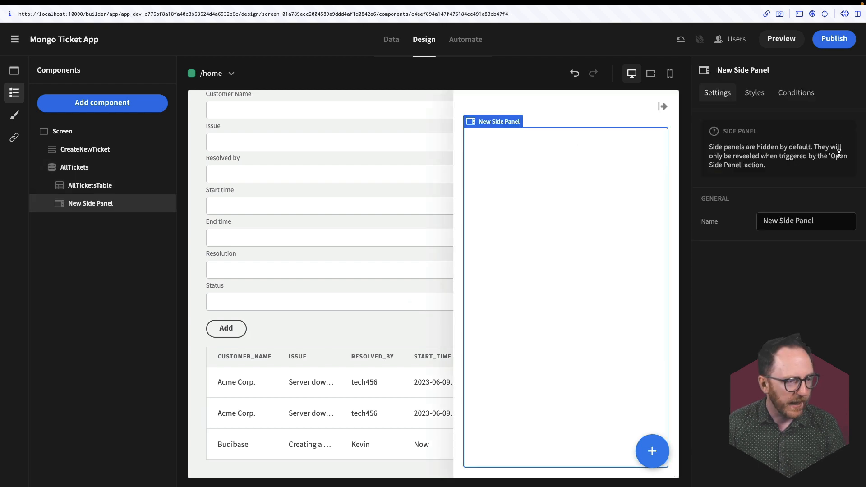
Rename the new side panel as Update Ticket
{"action": "triple_click", "coordinate": [794, 220]}
{"action": "type", "text": "Update"}
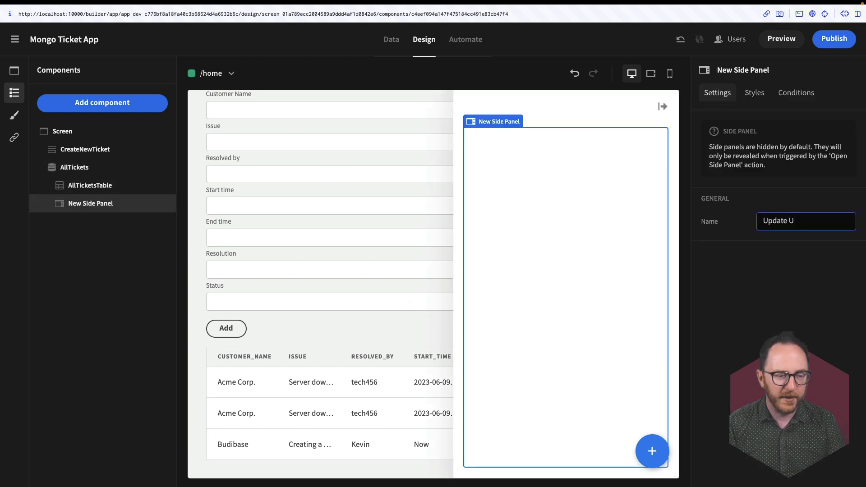
{"action": "type", "text": " Ticket"}
Copy the CreateNewTicket form with all its fields and paste it inside the Update Ticket side panel
{"action": "left_click", "coordinate": [79, 153]}
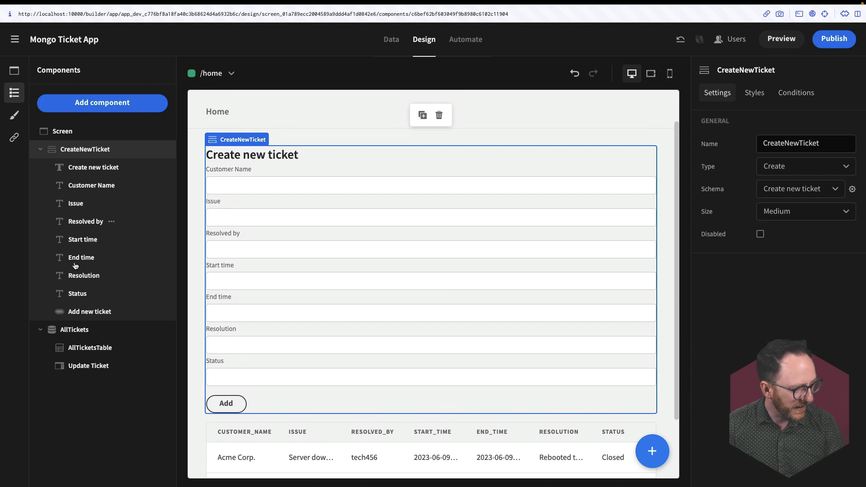
{"action": "left_click", "coordinate": [90, 368]}
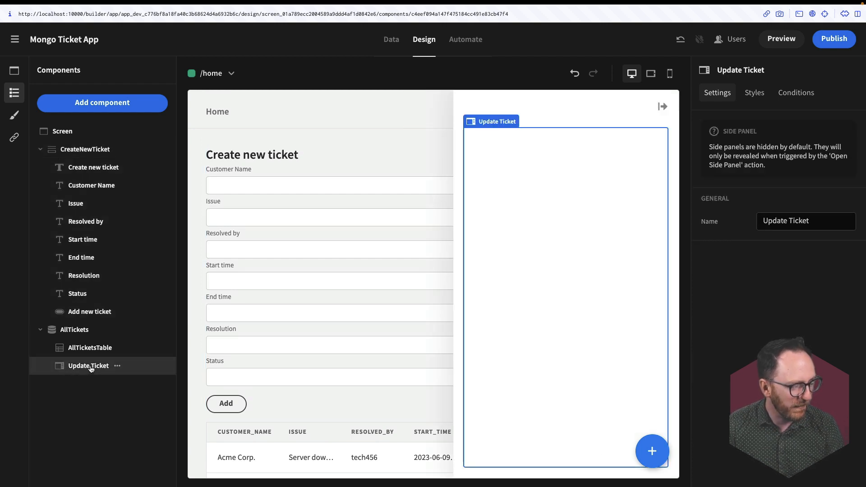
{"action": "key", "text": "ctrl+v"}
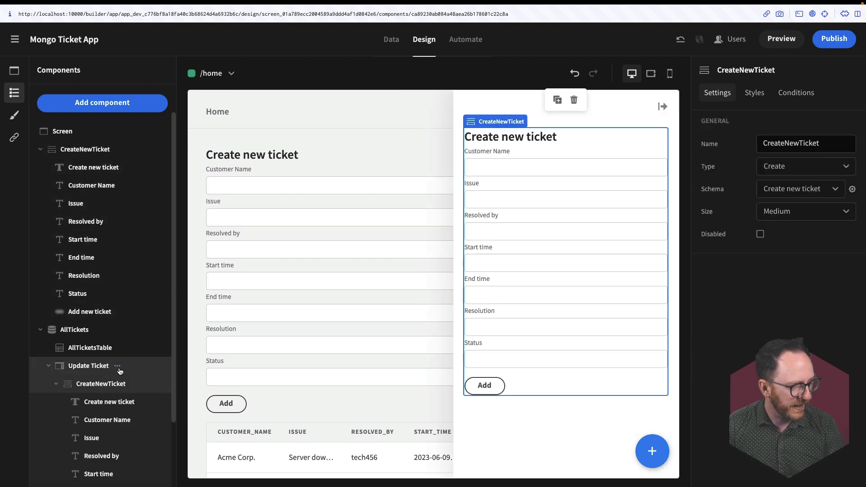
{"action": "scroll", "coordinate": [112, 360], "scroll_direction": "down", "scroll_amount": 1}
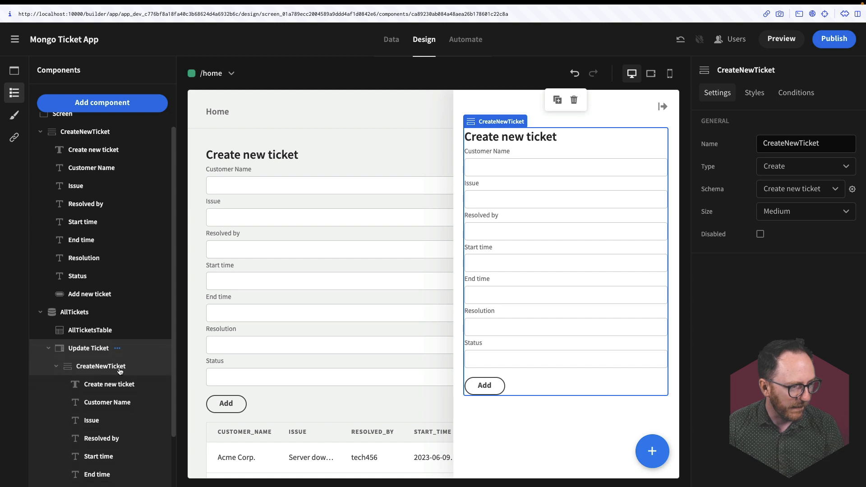
Rename the pasted form as UpdateTicket, set its type to Update and its schema to the Update one ticket query
{"action": "double_click", "coordinate": [786, 143]}
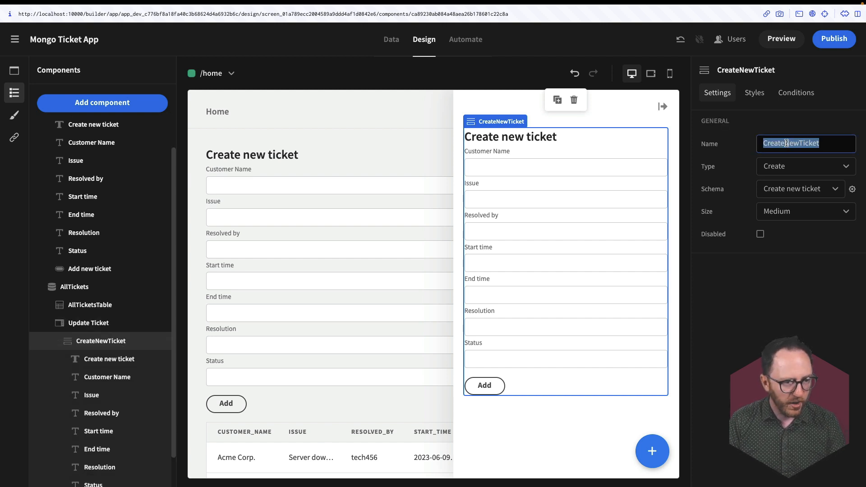
{"action": "type", "text": "UpdateTicket"}
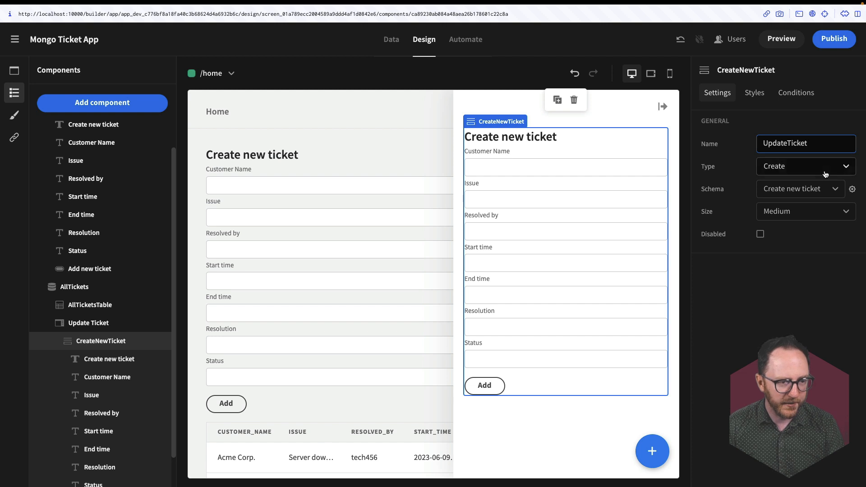
{"action": "left_click", "coordinate": [777, 167]}
{"action": "left_click", "coordinate": [781, 209]}
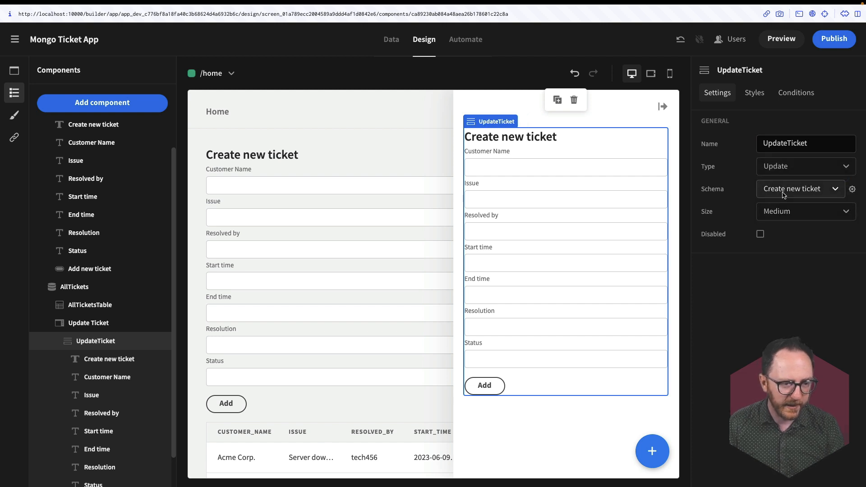
{"action": "left_click", "coordinate": [785, 189]}
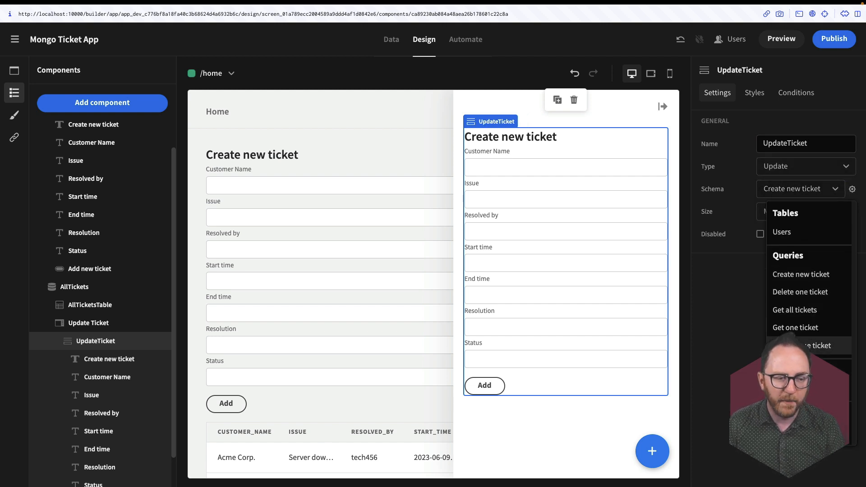
{"action": "left_click", "coordinate": [798, 345]}
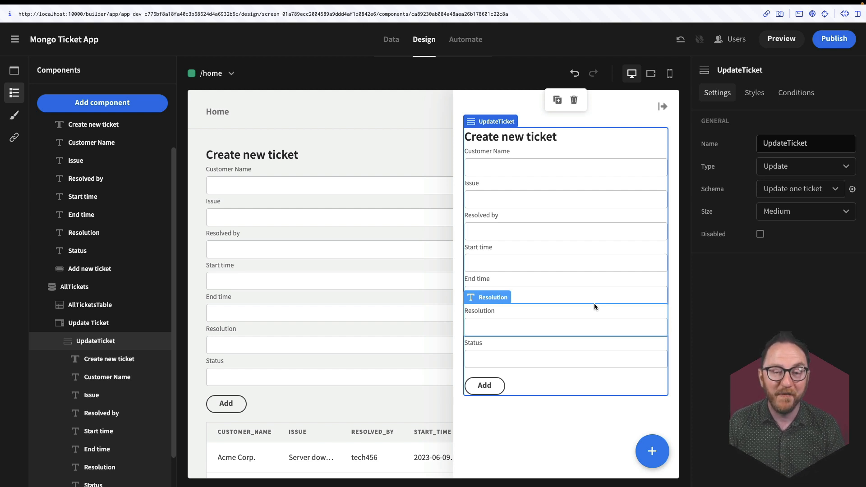
{"action": "left_click", "coordinate": [96, 310]}
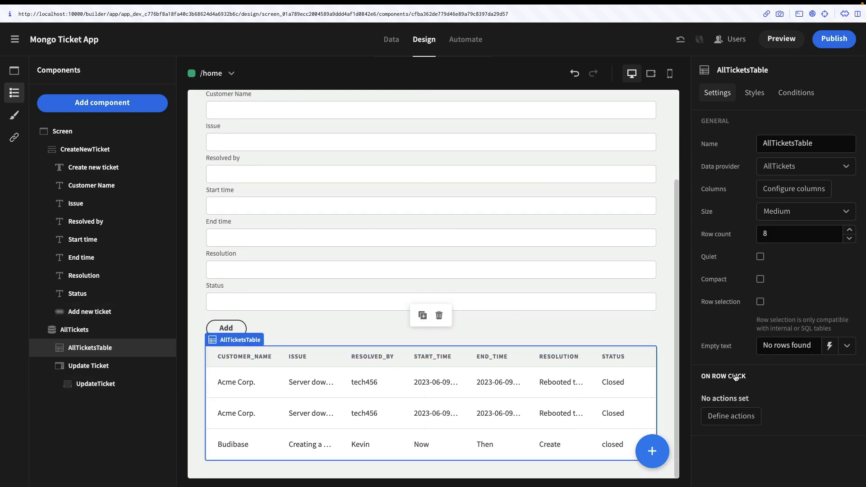
{"action": "left_click", "coordinate": [721, 422]}
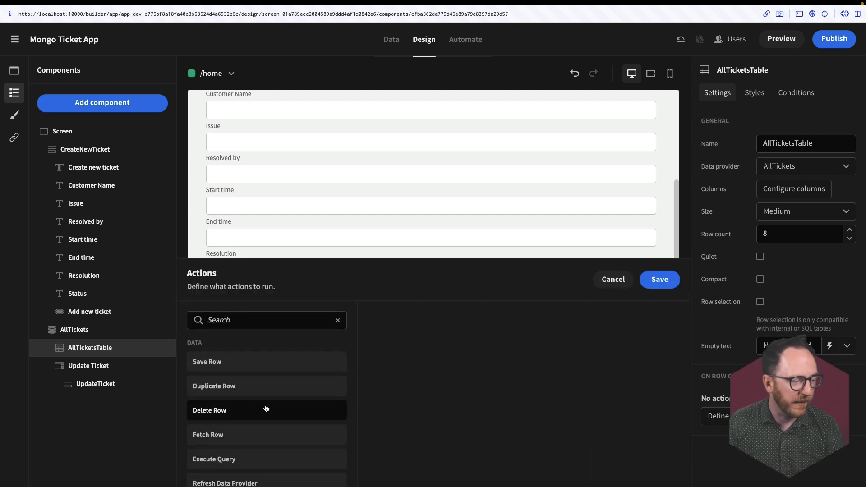
{"action": "scroll", "coordinate": [265, 408], "scroll_direction": "down", "scroll_amount": 3}
{"action": "scroll", "coordinate": [265, 409], "scroll_direction": "down", "scroll_amount": 3}
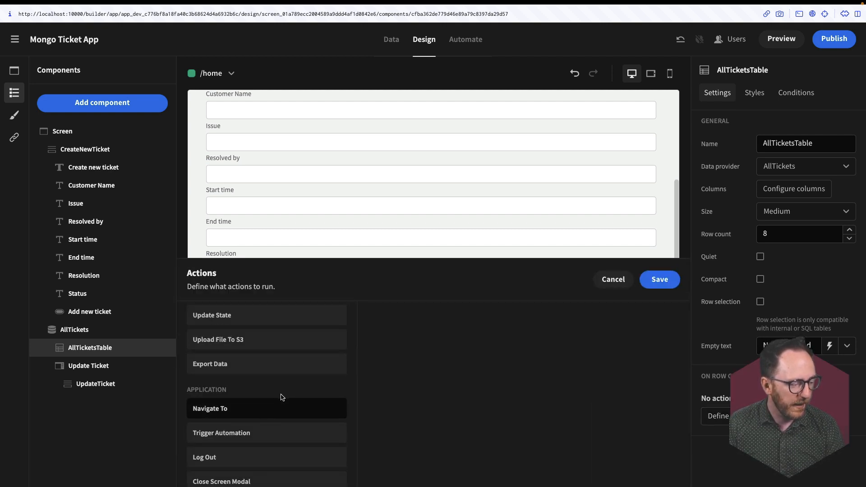
{"action": "scroll", "coordinate": [283, 396], "scroll_direction": "down", "scroll_amount": 3}
{"action": "left_click", "coordinate": [219, 378]}
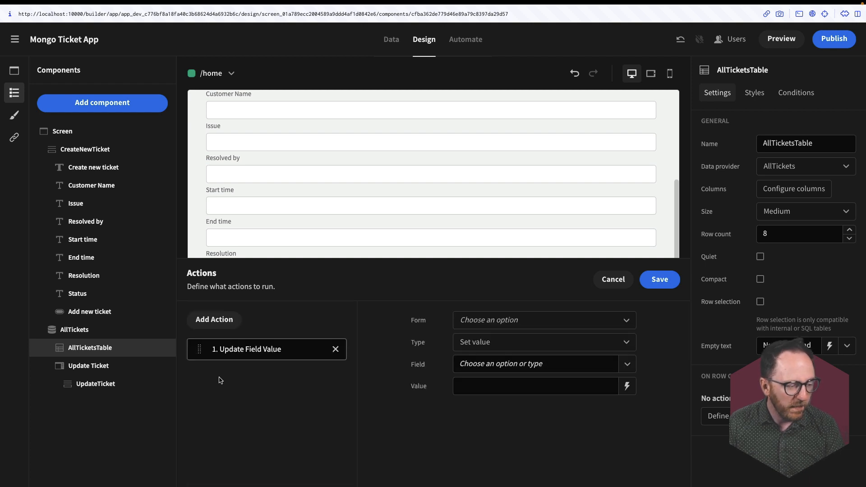
{"action": "left_click", "coordinate": [493, 321]}
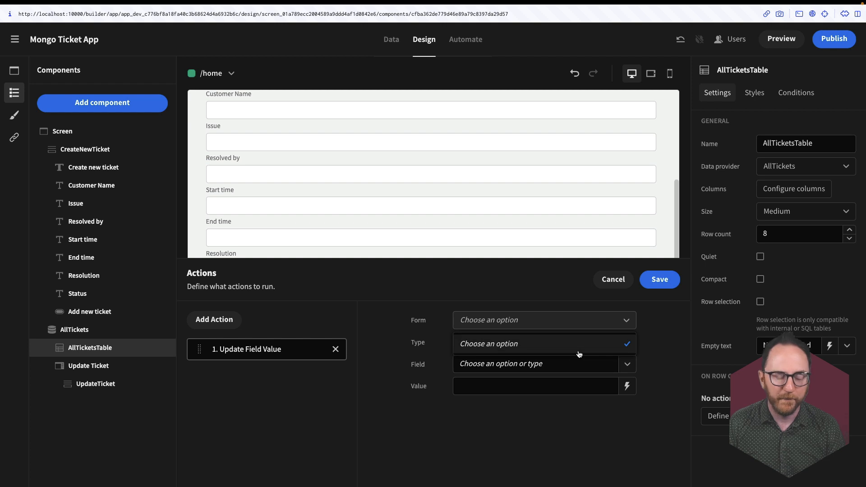
{"action": "left_click", "coordinate": [600, 337]}
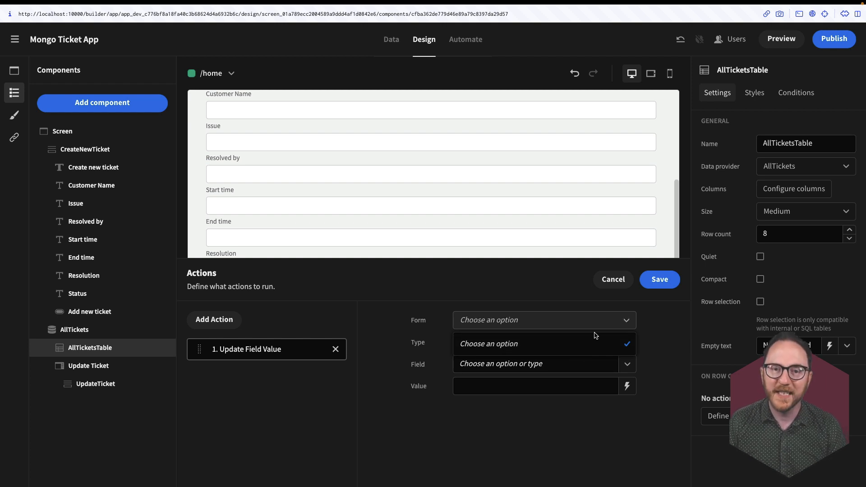
{"action": "left_click", "coordinate": [613, 280]}
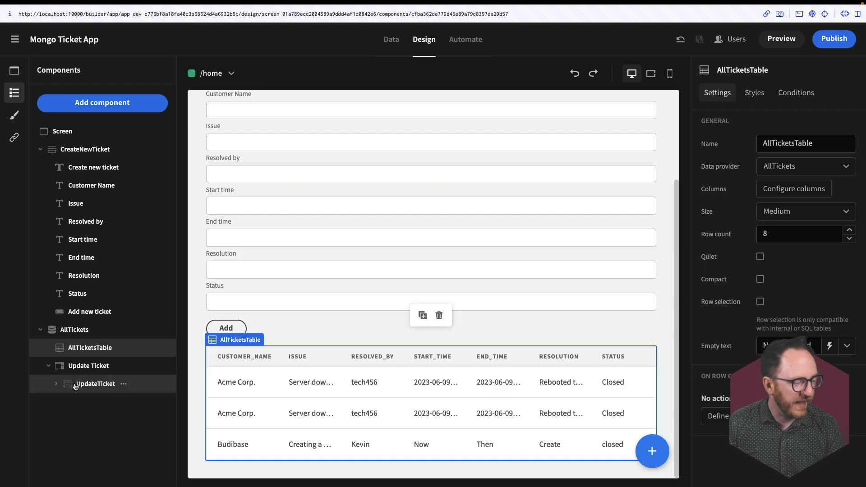
Move the UpdateTicket form out of the side panel directly under AllTickets, and nest AllTicketsTable inside that form
{"action": "left_click_drag", "start_coordinate": [77, 386], "coordinate": [77, 362]}
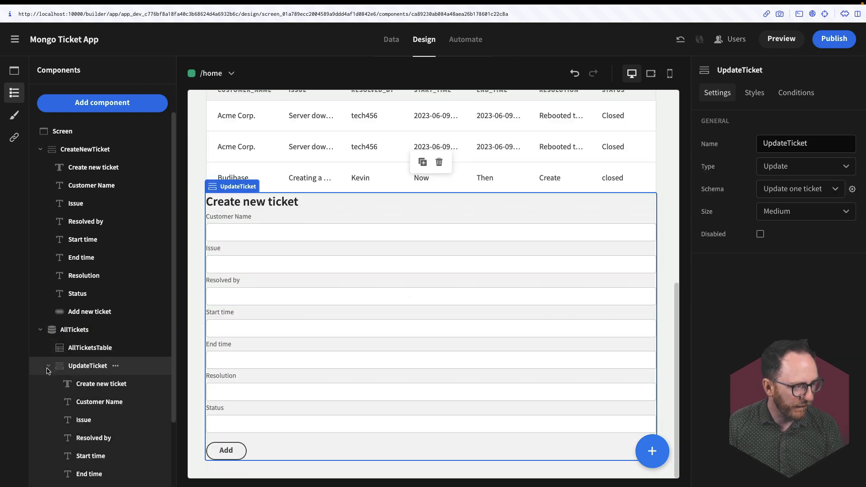
{"action": "scroll", "coordinate": [120, 418], "scroll_direction": "down", "scroll_amount": 1}
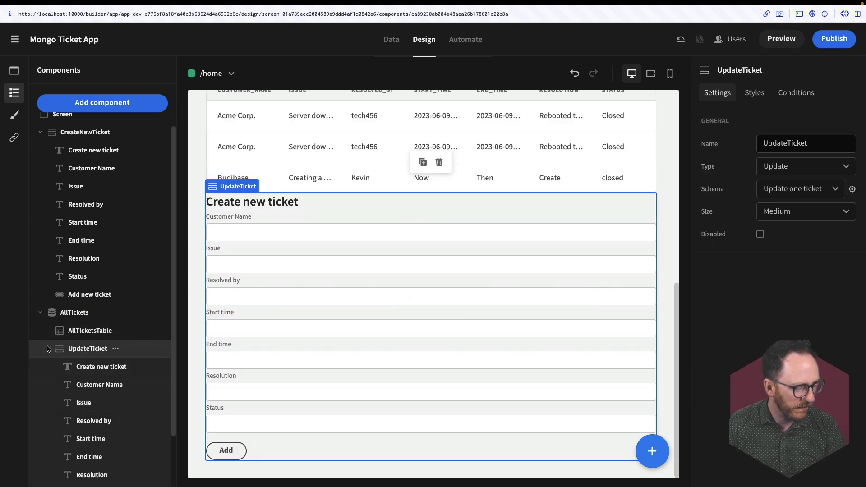
{"action": "scroll", "coordinate": [48, 348], "scroll_direction": "down", "scroll_amount": 1}
{"action": "left_click_drag", "start_coordinate": [78, 307], "coordinate": [86, 338]}
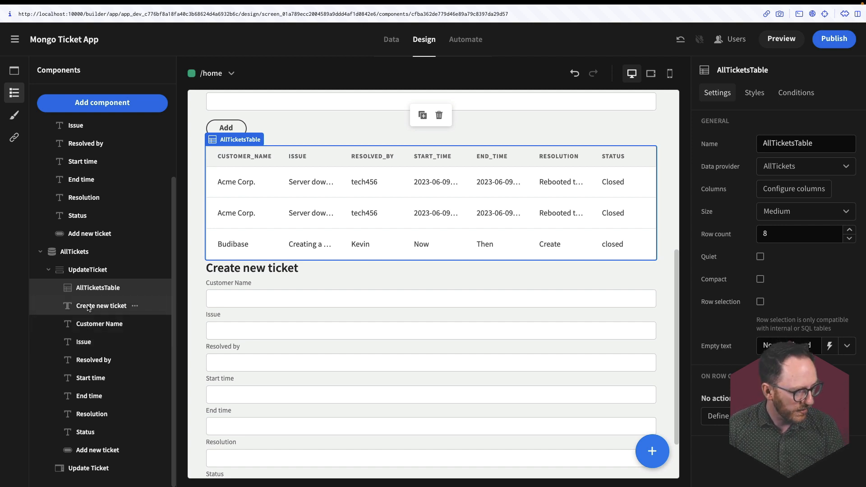
Move the UpdateTicket form's heading, fields and button into the Update Ticket side panel, and nest the panel inside the UpdateTicket form
{"action": "left_click_drag", "start_coordinate": [87, 307], "coordinate": [90, 471]}
{"action": "left_click_drag", "start_coordinate": [93, 323], "coordinate": [92, 471]}
{"action": "left_click", "coordinate": [92, 393]}
{"action": "left_click_drag", "start_coordinate": [90, 305], "coordinate": [90, 471]}
{"action": "left_click_drag", "start_coordinate": [90, 306], "coordinate": [90, 472]}
{"action": "left_click_drag", "start_coordinate": [90, 305], "coordinate": [93, 474]}
{"action": "left_click", "coordinate": [56, 324]}
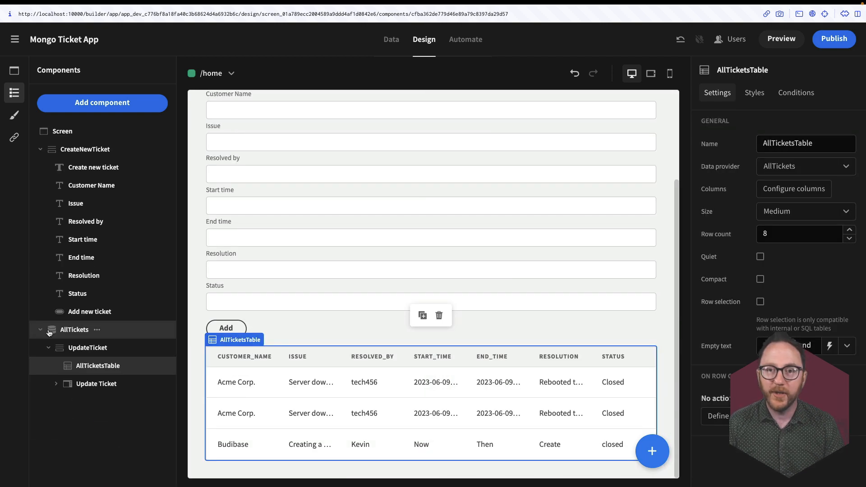
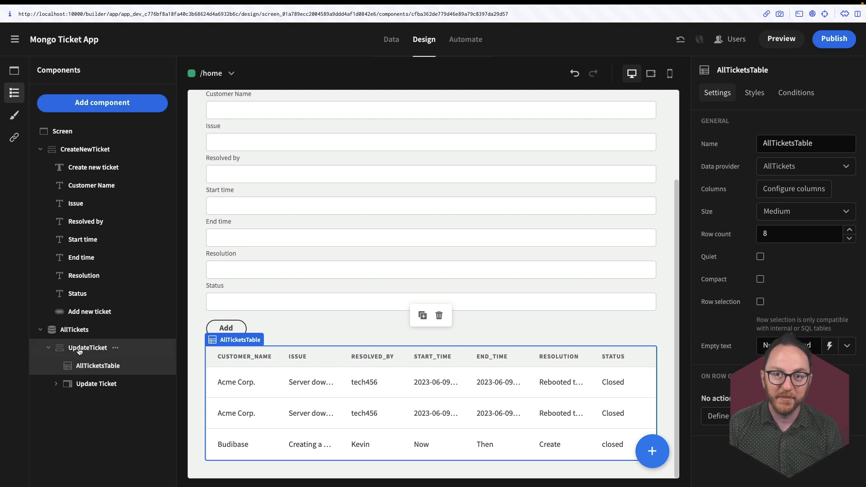
{"action": "left_click", "coordinate": [56, 384]}
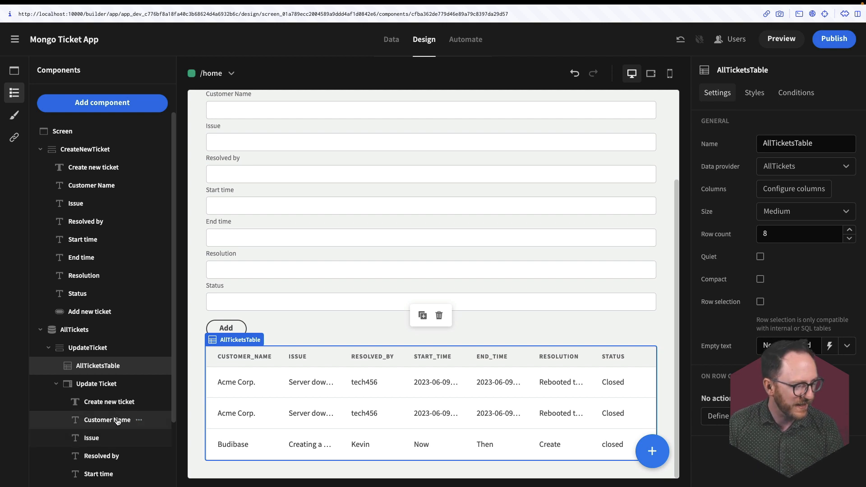
{"action": "left_click", "coordinate": [84, 387]}
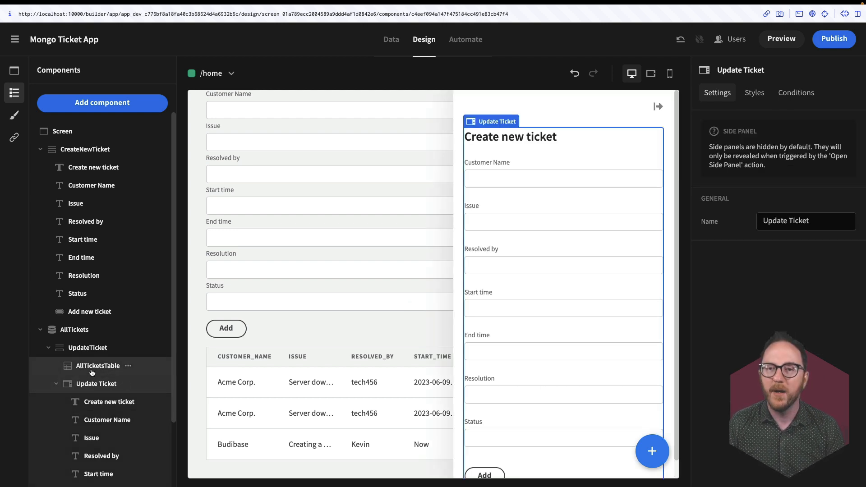
Add an Update Field Value action to AllTicketsTable's row click, targeting the UpdateTicket form with type Set value
{"action": "left_click", "coordinate": [92, 368]}
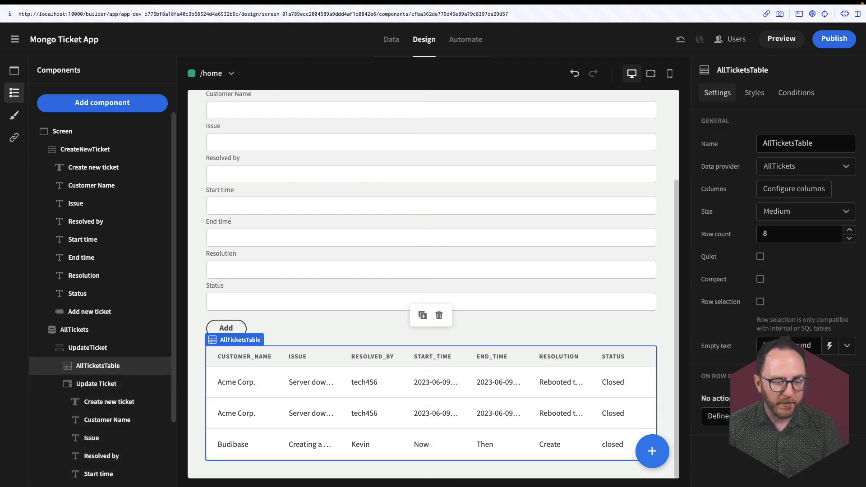
{"action": "left_click", "coordinate": [720, 413]}
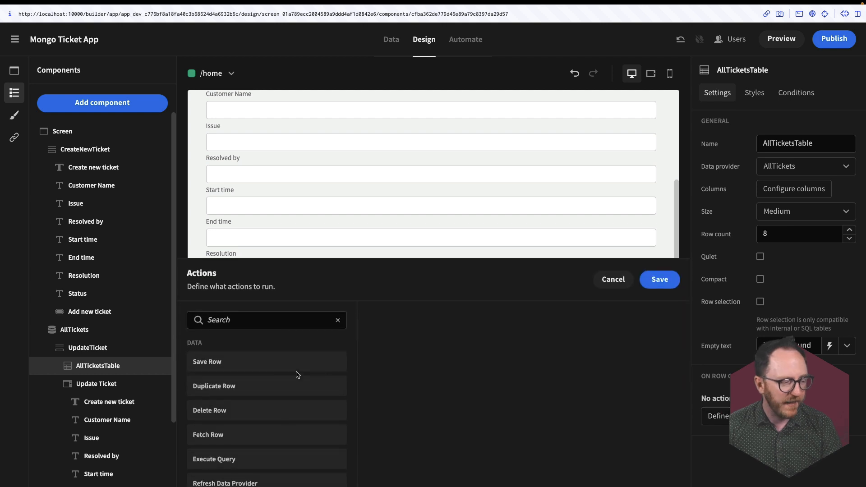
{"action": "left_click", "coordinate": [257, 318]}
{"action": "type", "text": "upda"}
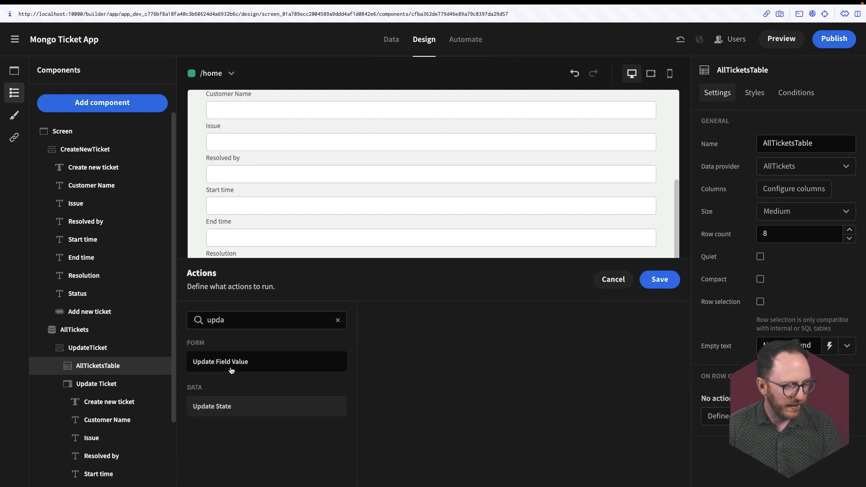
{"action": "left_click", "coordinate": [231, 370]}
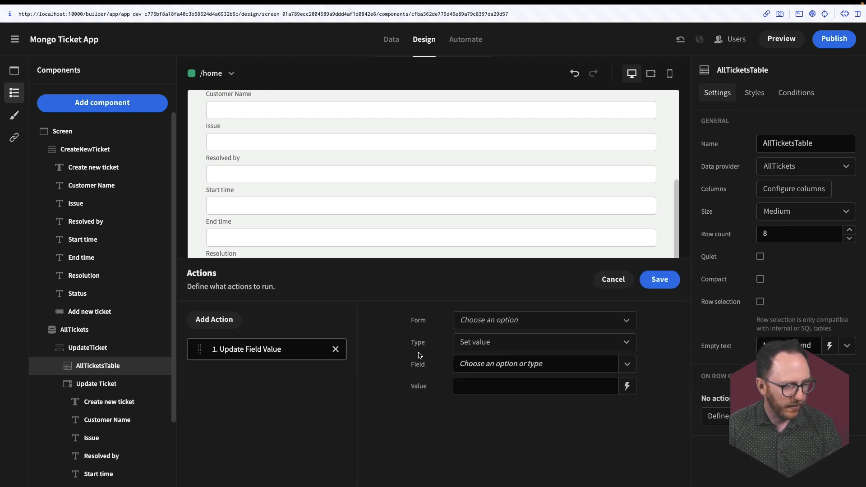
{"action": "left_click", "coordinate": [465, 322]}
{"action": "left_click", "coordinate": [470, 359]}
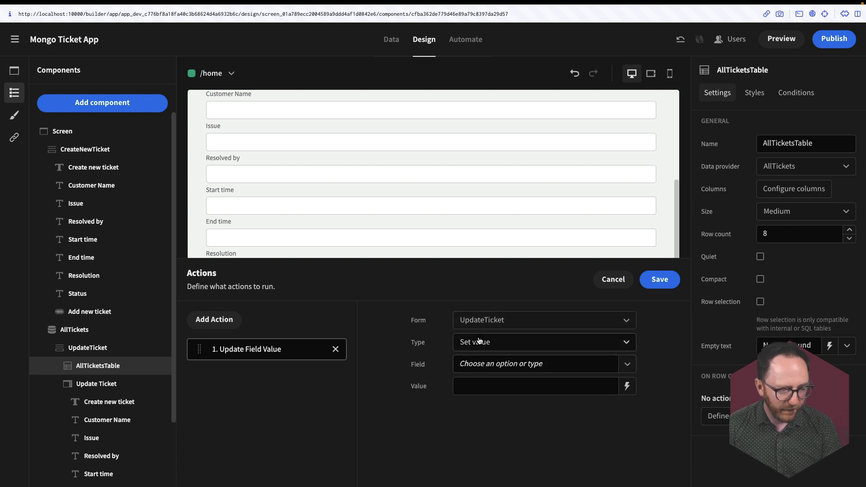
{"action": "left_click", "coordinate": [469, 342]}
{"action": "left_click", "coordinate": [468, 365]}
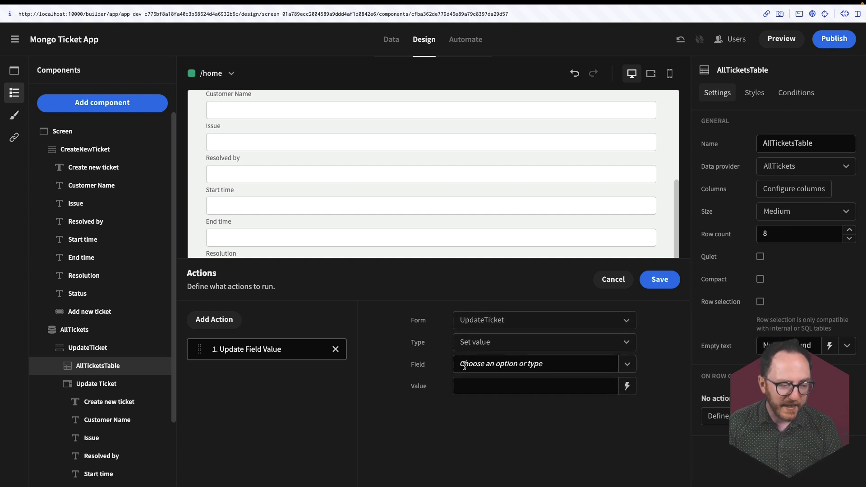
Set the action's field to customer_name and bind its value to {{ Clicked row.customer_name }} from AllTicketsTable
{"action": "left_click", "coordinate": [624, 364]}
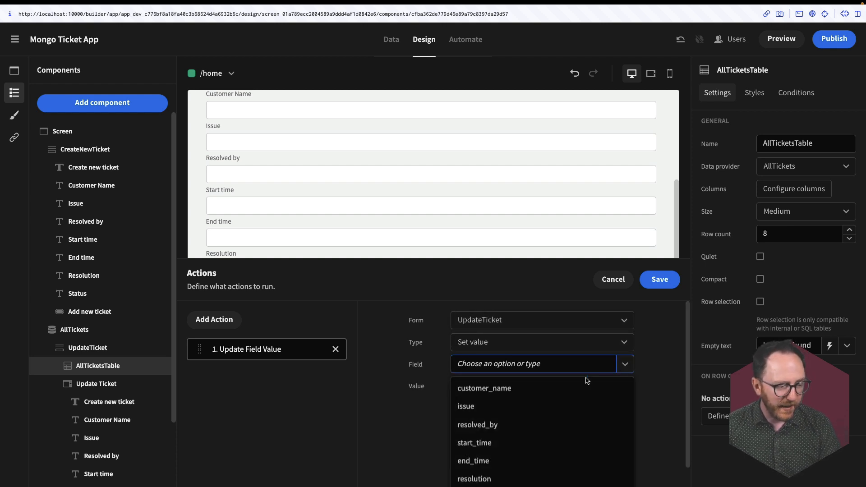
{"action": "left_click", "coordinate": [512, 388]}
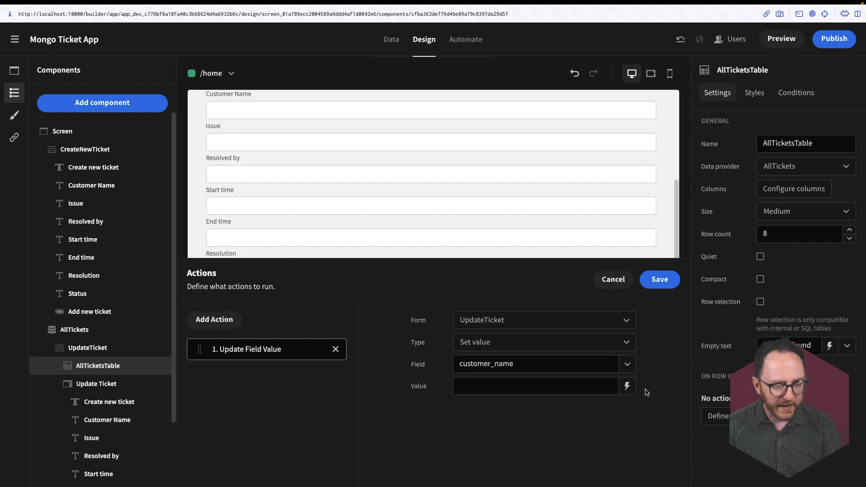
{"action": "left_click", "coordinate": [626, 385]}
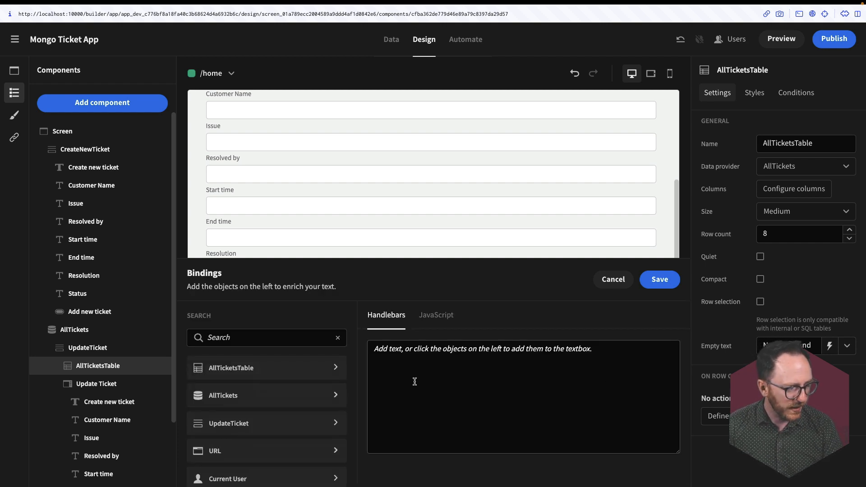
{"action": "left_click", "coordinate": [229, 368]}
{"action": "left_click", "coordinate": [228, 371]}
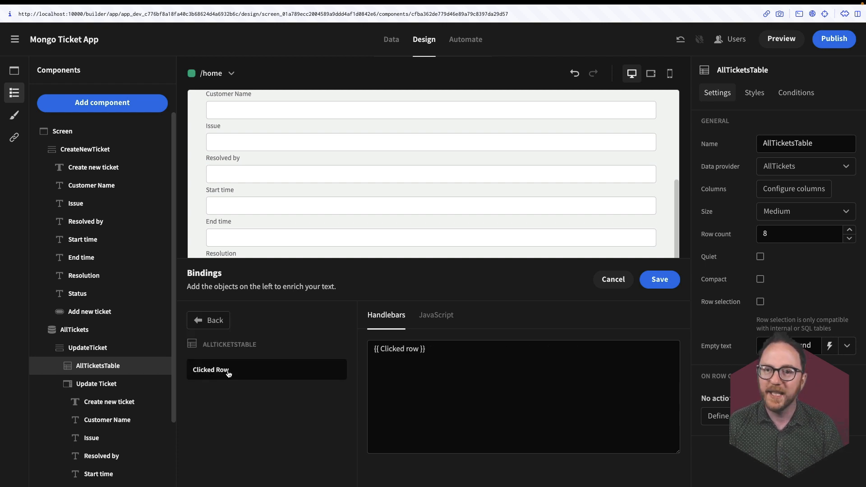
{"action": "left_click", "coordinate": [479, 403]}
{"action": "type", "text": ".customer_n"}
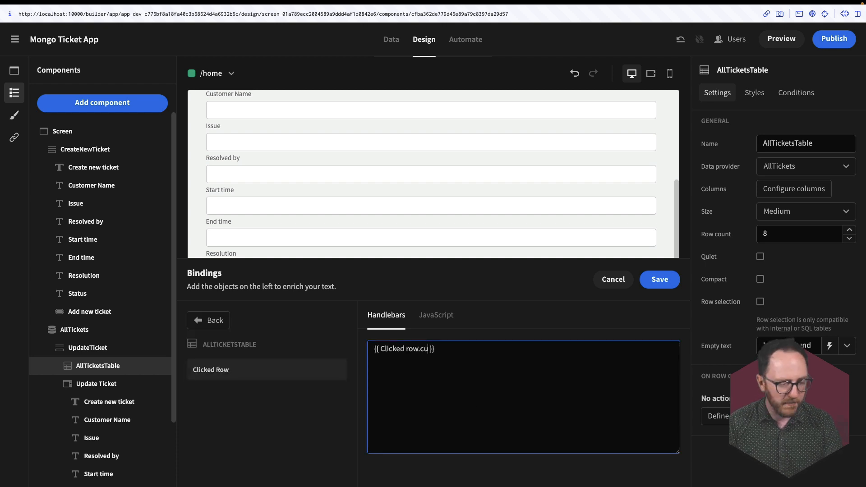
{"action": "type", "text": "ame"}
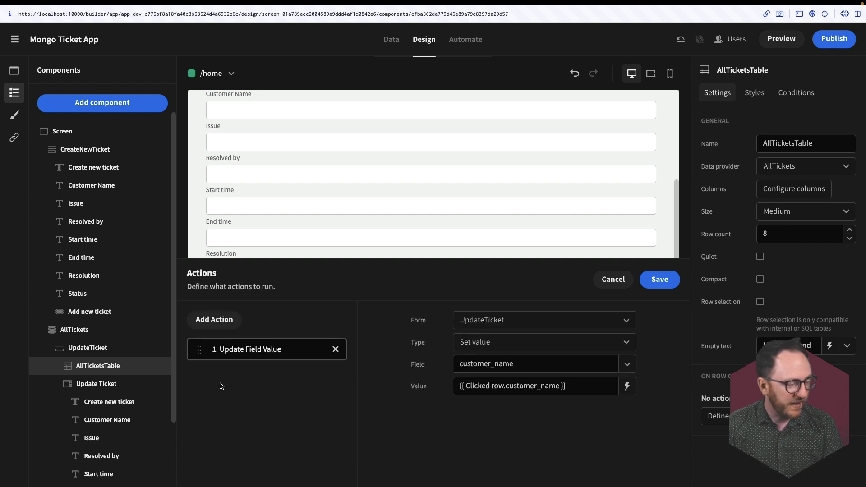
Add a second Update Field Value action targeting the UpdateTicket form's issue field
{"action": "left_click", "coordinate": [221, 320]}
{"action": "left_click", "coordinate": [266, 347]}
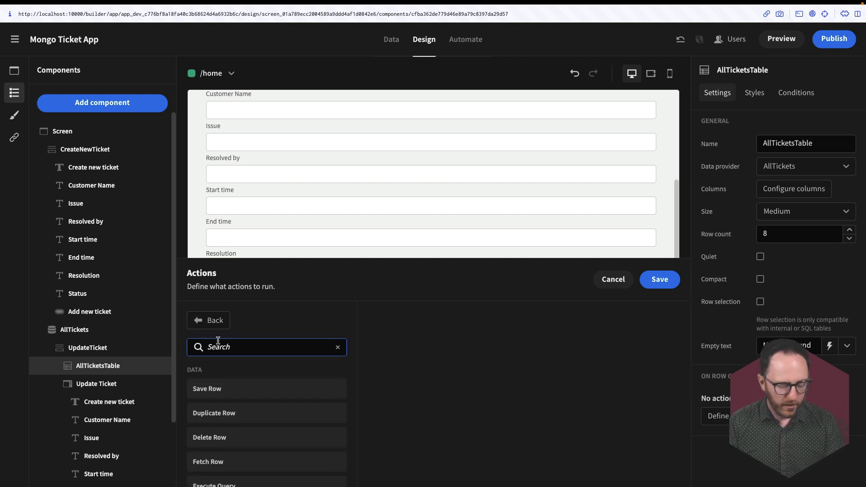
{"action": "type", "text": "updat"}
{"action": "left_click", "coordinate": [226, 387]}
{"action": "left_click", "coordinate": [505, 320]}
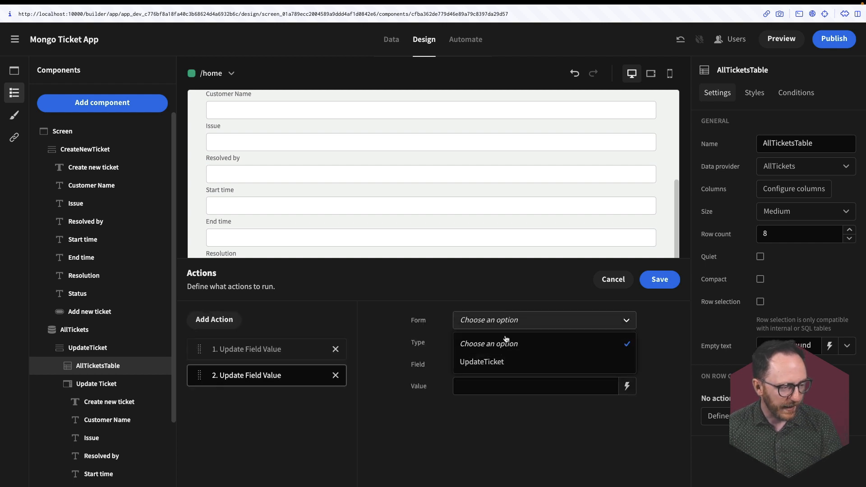
{"action": "left_click", "coordinate": [496, 361]}
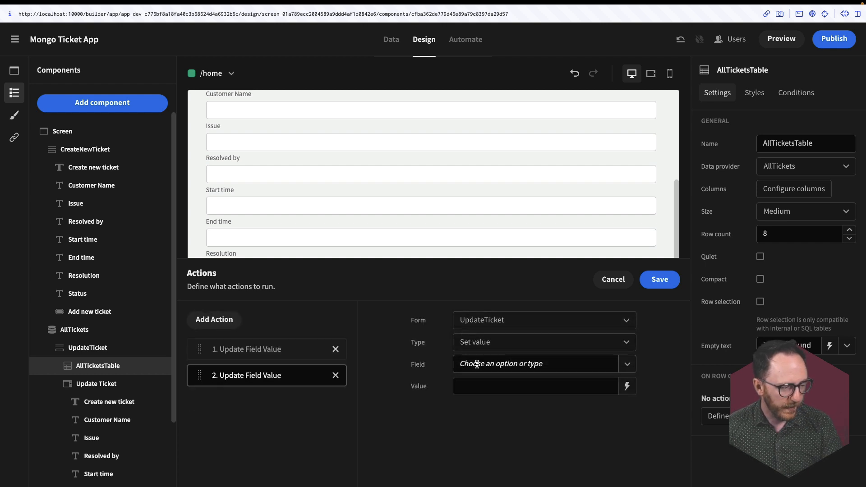
{"action": "left_click", "coordinate": [627, 363]}
{"action": "left_click", "coordinate": [478, 406]}
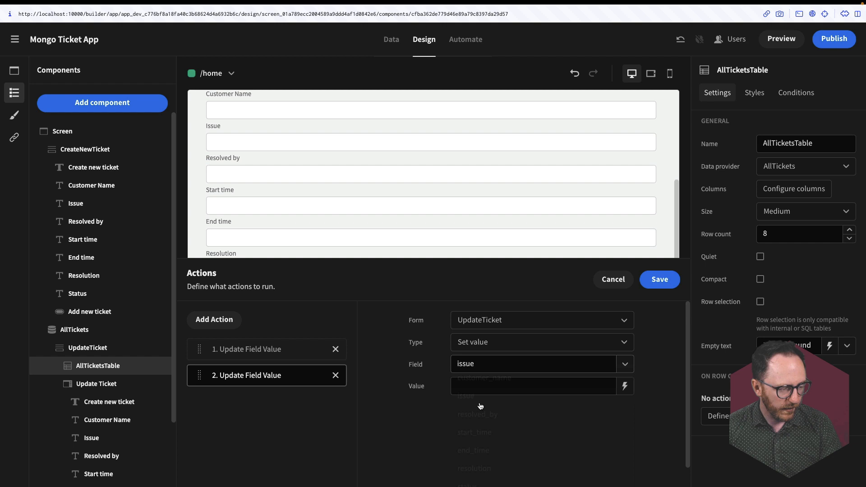
Bind the issue action's value to {{ Clicked row.issue }} from AllTicketsTable
{"action": "left_click", "coordinate": [630, 387]}
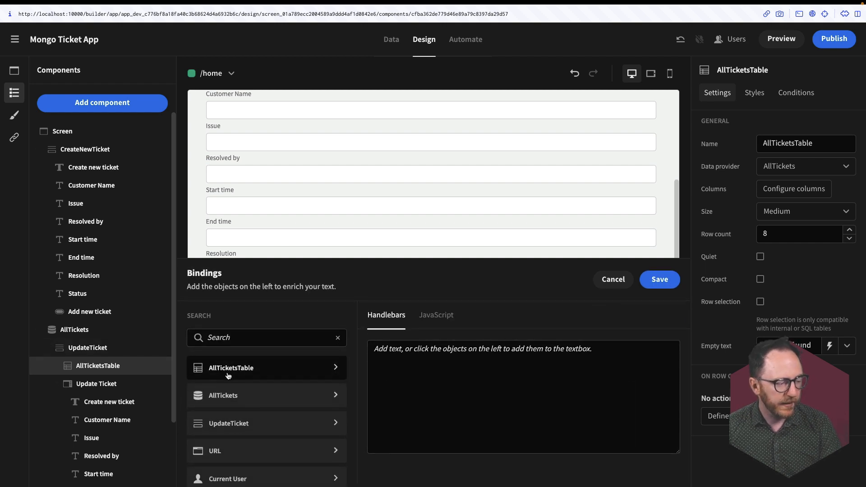
{"action": "left_click", "coordinate": [228, 372]}
{"action": "left_click", "coordinate": [228, 372]}
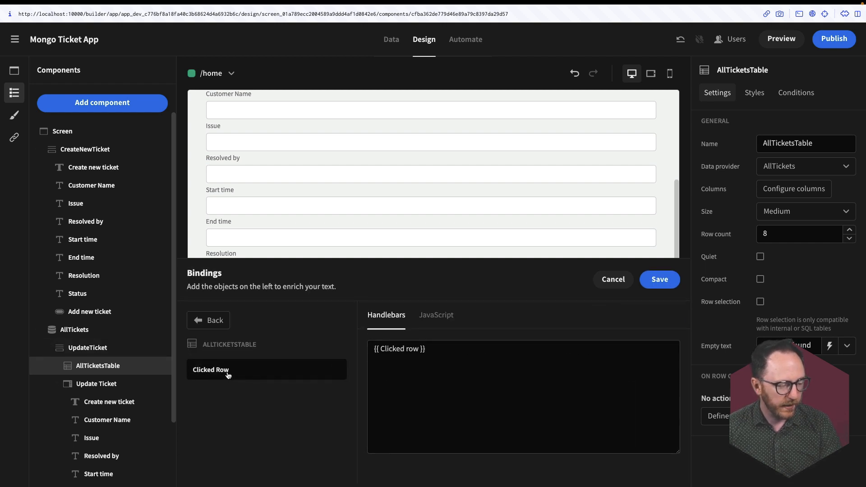
{"action": "left_click", "coordinate": [419, 349]}
{"action": "type", "text": ".issue"}
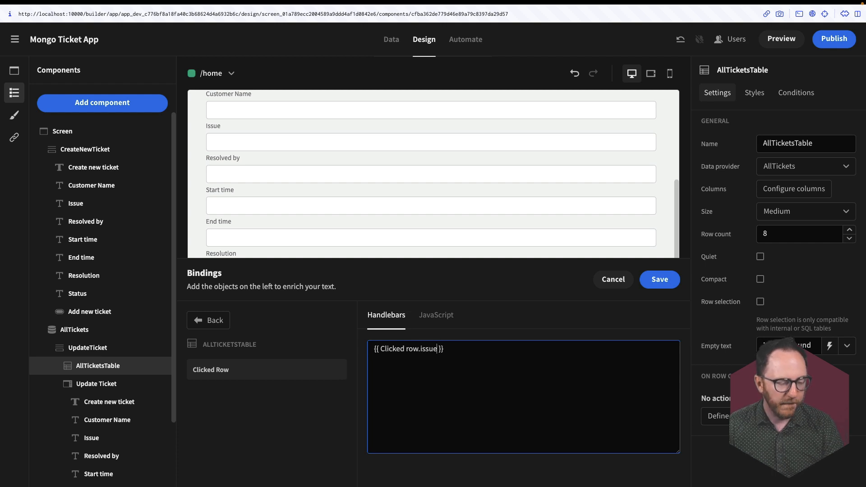
{"action": "left_click", "coordinate": [641, 280]}
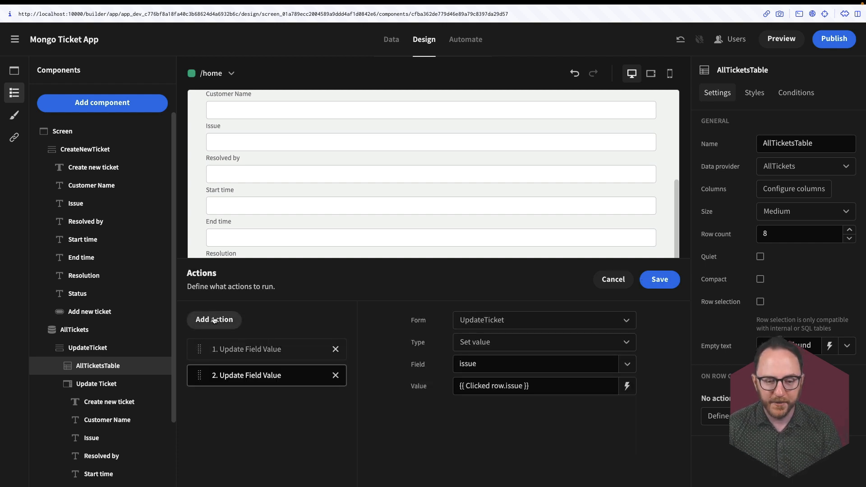
Add four Update Field Value actions on UpdateTicket, setting resolved_by, start_time, resolution and status from the matching clicked-row properties
{"action": "left_click", "coordinate": [214, 319]}
{"action": "left_click", "coordinate": [543, 364]}
{"action": "left_click", "coordinate": [214, 320]}
{"action": "left_click", "coordinate": [626, 386]}
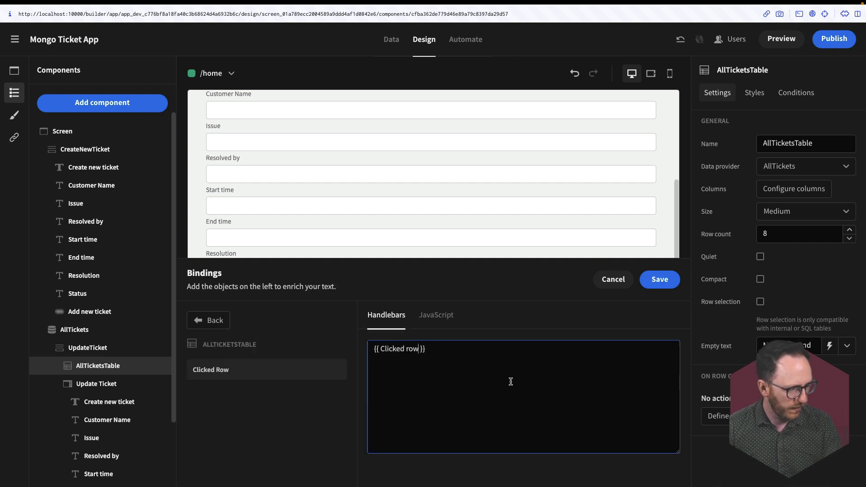
{"action": "left_click", "coordinate": [214, 319]}
{"action": "left_click", "coordinate": [544, 320]}
{"action": "left_click", "coordinate": [523, 362]}
{"action": "left_click", "coordinate": [626, 385]}
{"action": "left_click", "coordinate": [214, 319]}
{"action": "type", "text": "up"}
{"action": "left_click", "coordinate": [626, 386]}
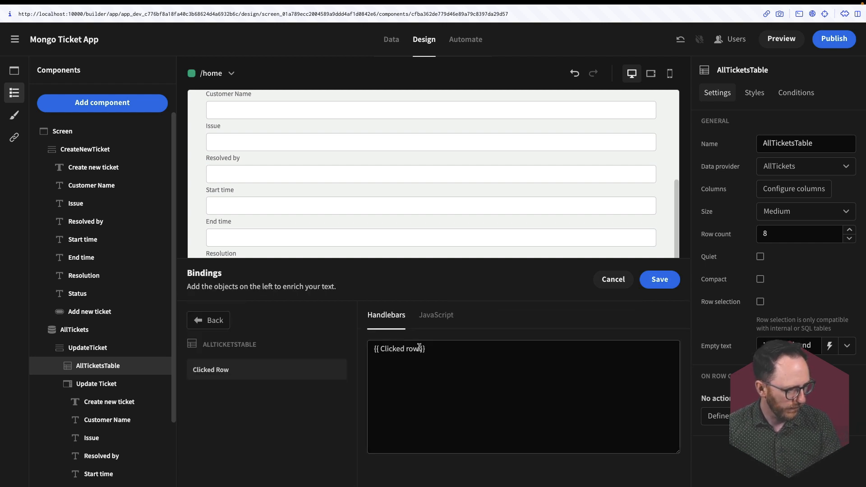
{"action": "left_click", "coordinate": [244, 390]}
{"action": "left_click", "coordinate": [544, 364]}
Add a seventh Update Field Value action on UpdateTicket that sets end_time to {{ Clicked row.end_time }}
{"action": "left_click", "coordinate": [214, 308]}
{"action": "left_click", "coordinate": [544, 319]}
{"action": "left_click", "coordinate": [544, 364]}
{"action": "left_click", "coordinate": [626, 385]}
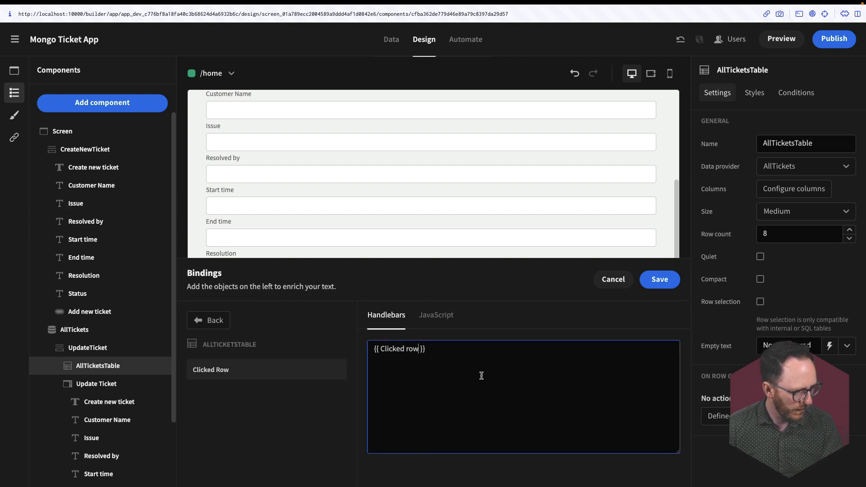
{"action": "type", "text": "end_time"}
{"action": "left_click", "coordinate": [659, 280]}
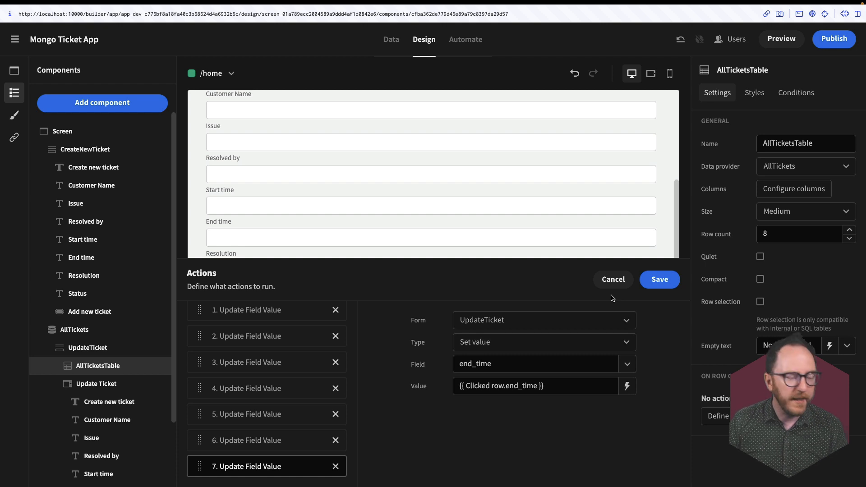
Add an Open Side Panel action for the Update Ticket panel and save AllTicketsTable's row click actions
{"action": "scroll", "coordinate": [223, 336], "scroll_direction": "up", "scroll_amount": 2}
{"action": "left_click", "coordinate": [214, 319]}
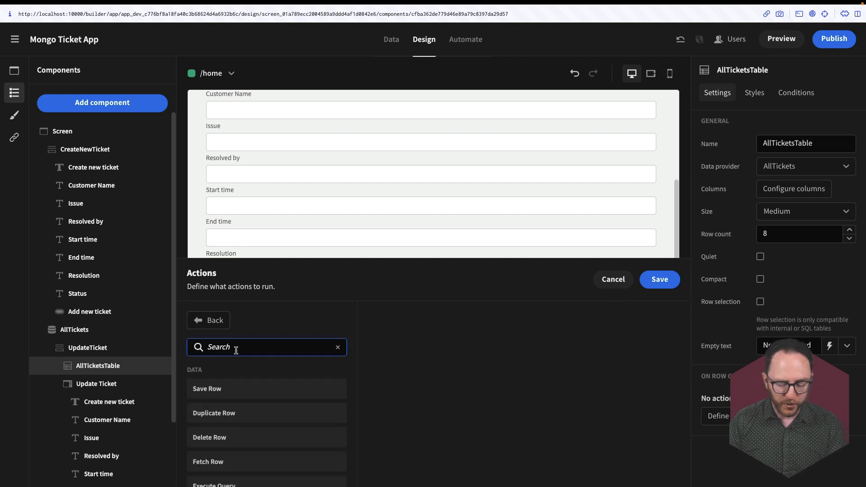
{"action": "type", "text": "sid"}
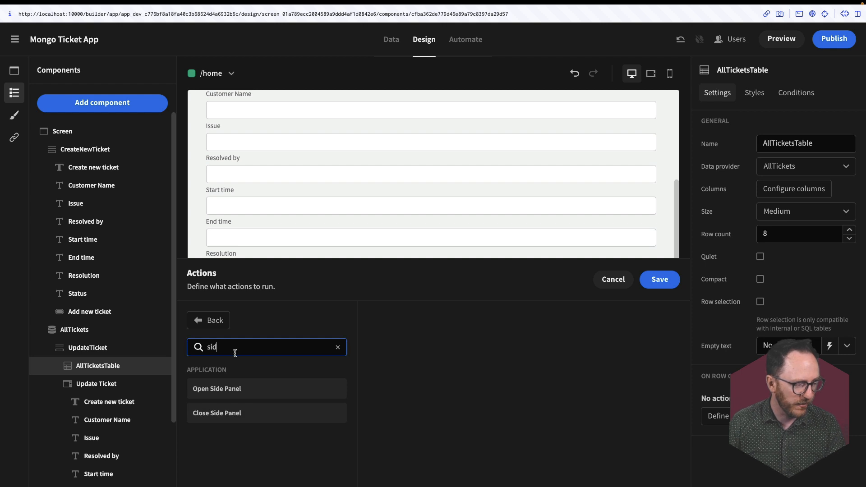
{"action": "left_click", "coordinate": [225, 388]}
{"action": "left_click", "coordinate": [521, 326]}
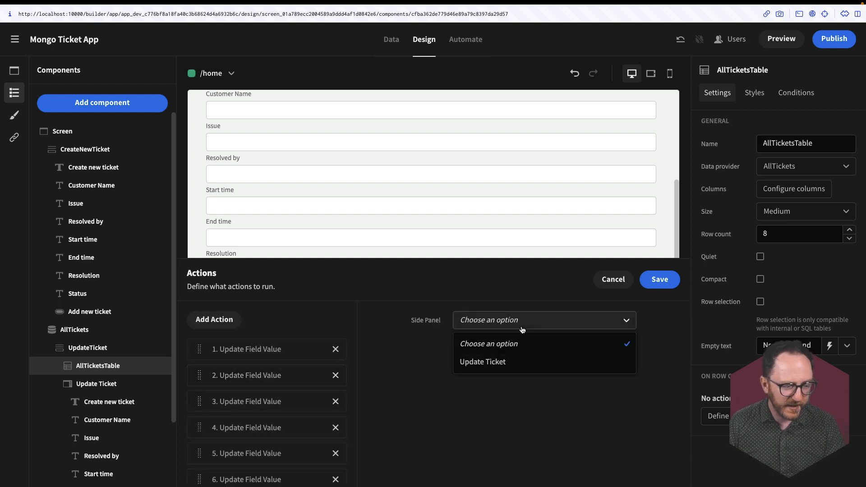
{"action": "left_click", "coordinate": [500, 361]}
{"action": "left_click", "coordinate": [668, 280]}
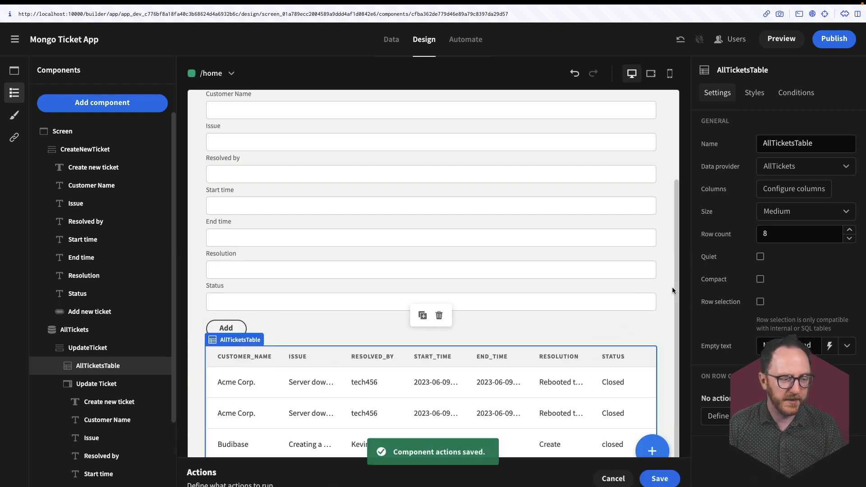
Preview the app and open the Budibase and Acme Corp. tickets to check how the side-panel form is filled
{"action": "left_click", "coordinate": [782, 39]}
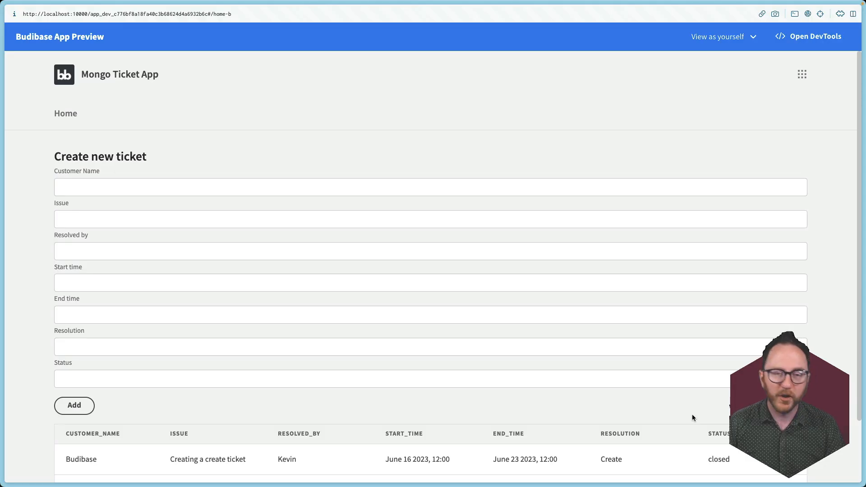
{"action": "scroll", "coordinate": [422, 378], "scroll_direction": "down", "scroll_amount": 3}
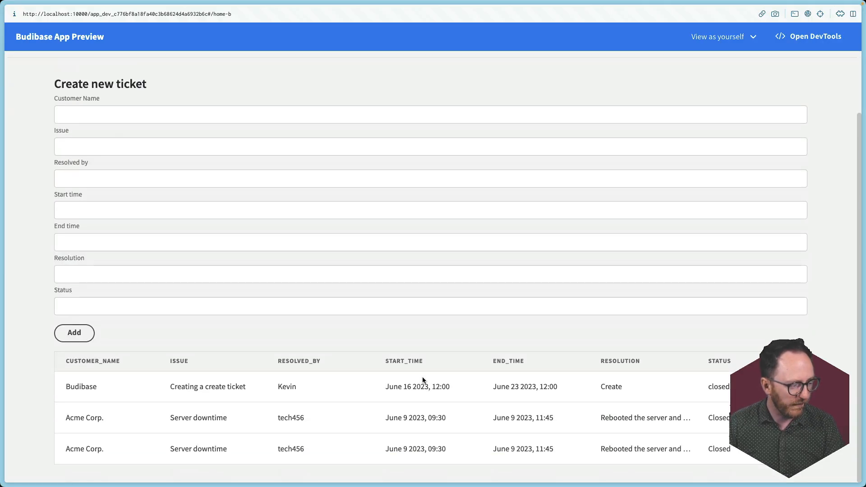
{"action": "left_click", "coordinate": [372, 392]}
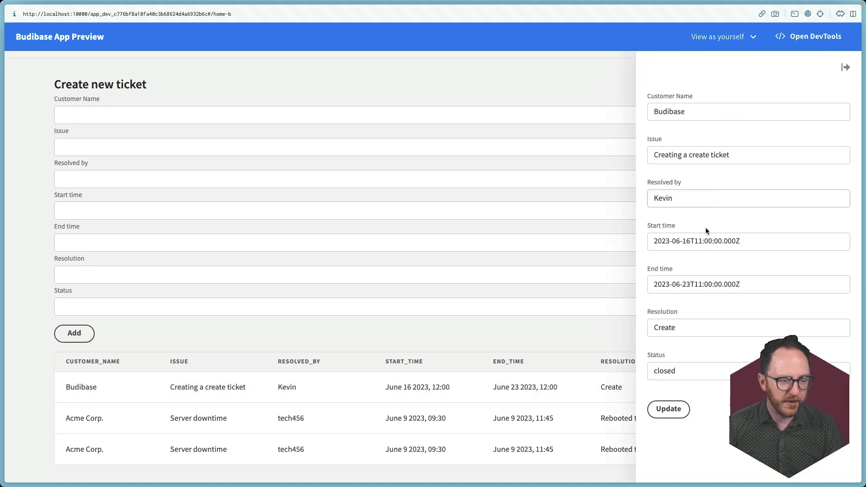
{"action": "left_click", "coordinate": [740, 236]}
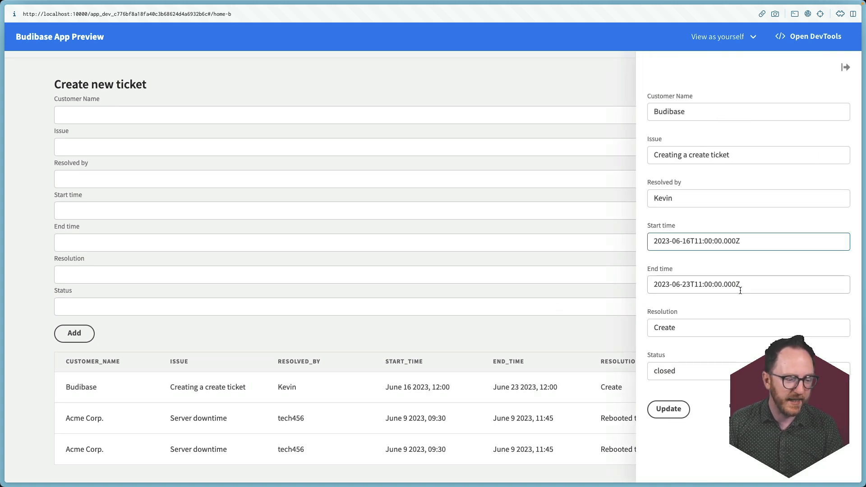
{"action": "left_click", "coordinate": [740, 291]}
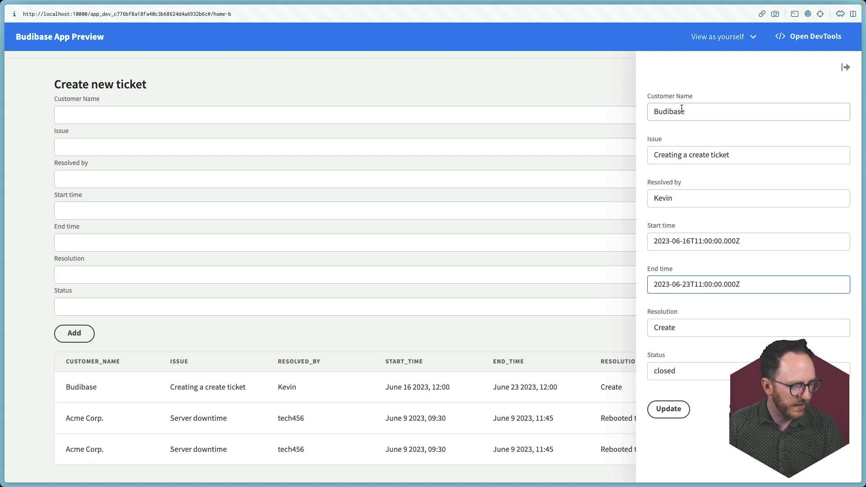
{"action": "left_click", "coordinate": [517, 313]}
{"action": "left_click", "coordinate": [507, 412]}
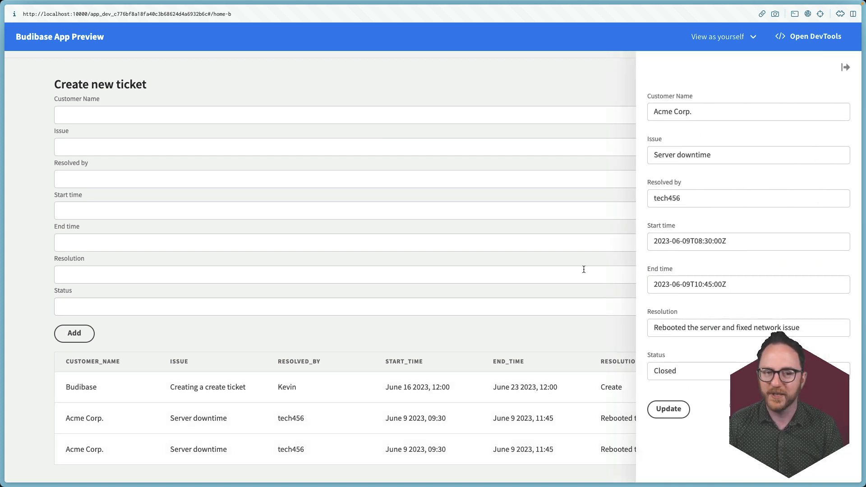
{"action": "left_click", "coordinate": [586, 342]}
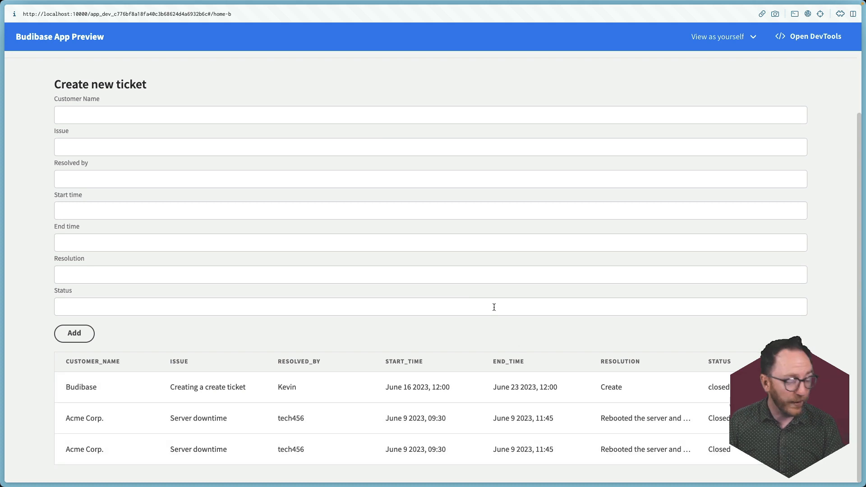
{"action": "left_click", "coordinate": [419, 386]}
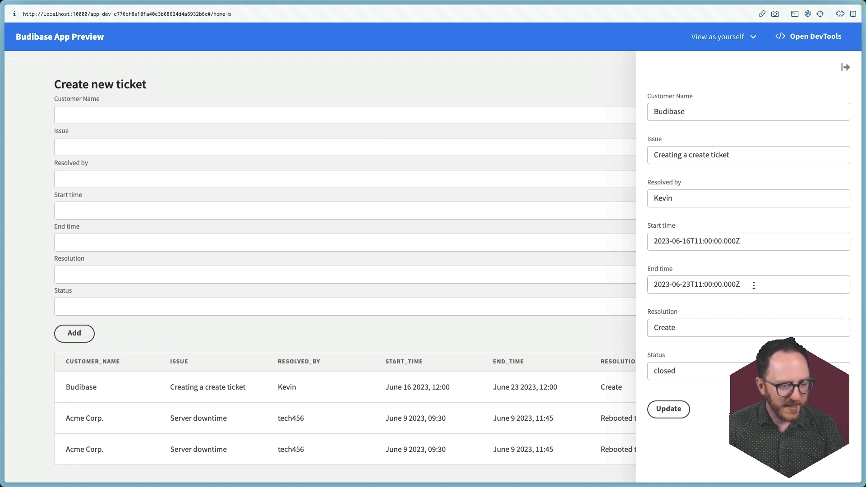
{"action": "left_click", "coordinate": [669, 414]}
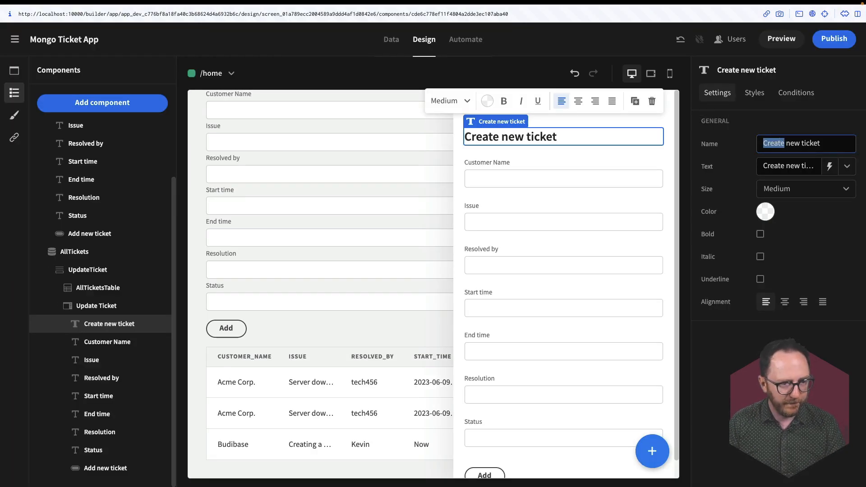
Change the side panel heading's name and text to Update ticket, and rename the panel's button component as Update ticket
{"action": "type", "text": "Update ti"}
{"action": "left_click", "coordinate": [484, 473]}
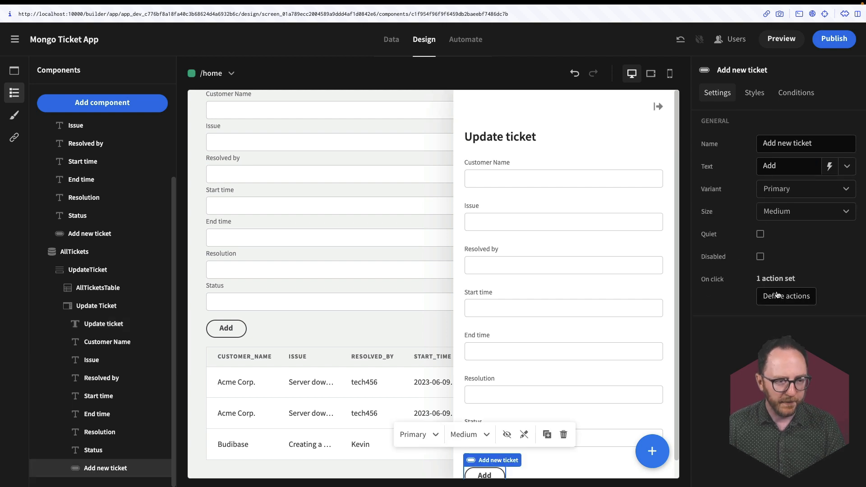
{"action": "triple_click", "coordinate": [819, 142]}
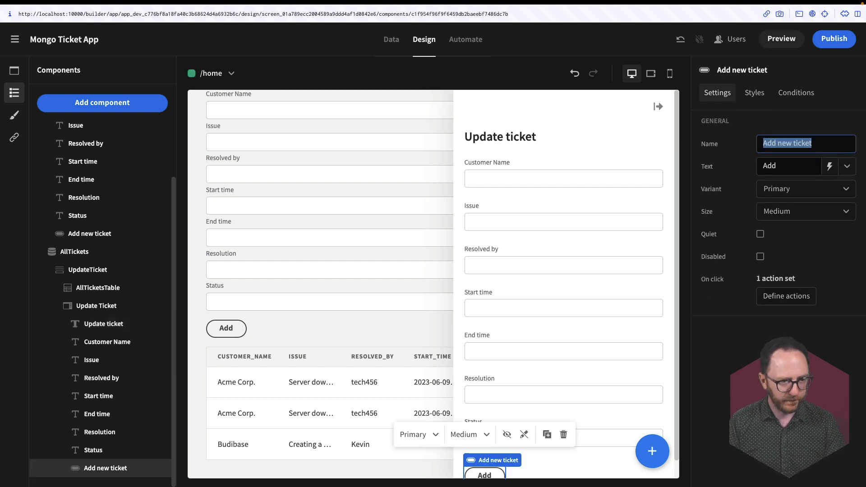
{"action": "type", "text": "Update ticket"}
{"action": "left_click", "coordinate": [786, 296]}
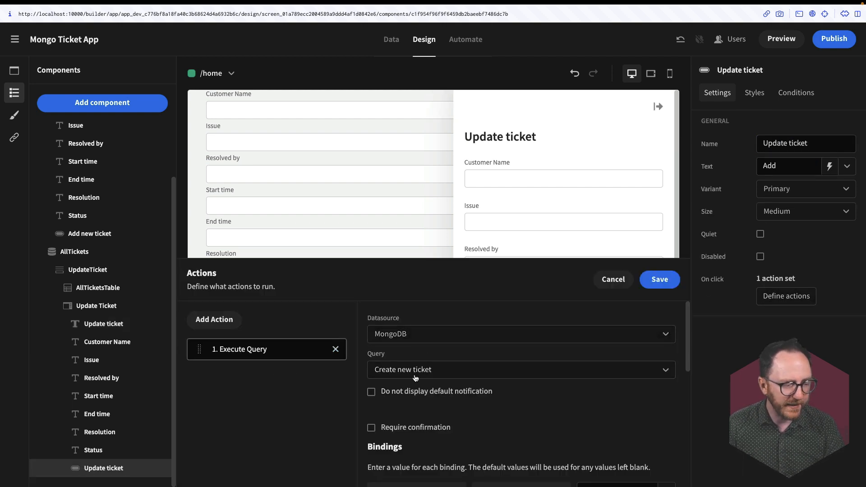
{"action": "left_click", "coordinate": [383, 371]}
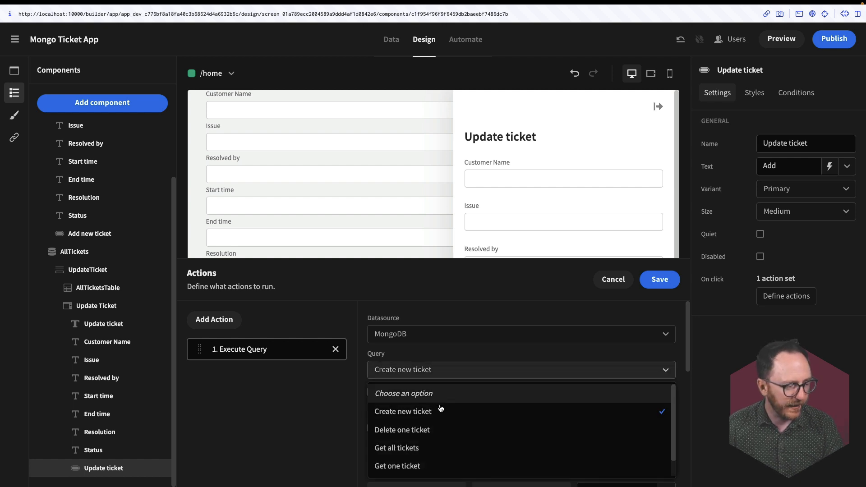
{"action": "scroll", "coordinate": [379, 446], "scroll_direction": "down", "scroll_amount": 1}
{"action": "left_click", "coordinate": [408, 466]}
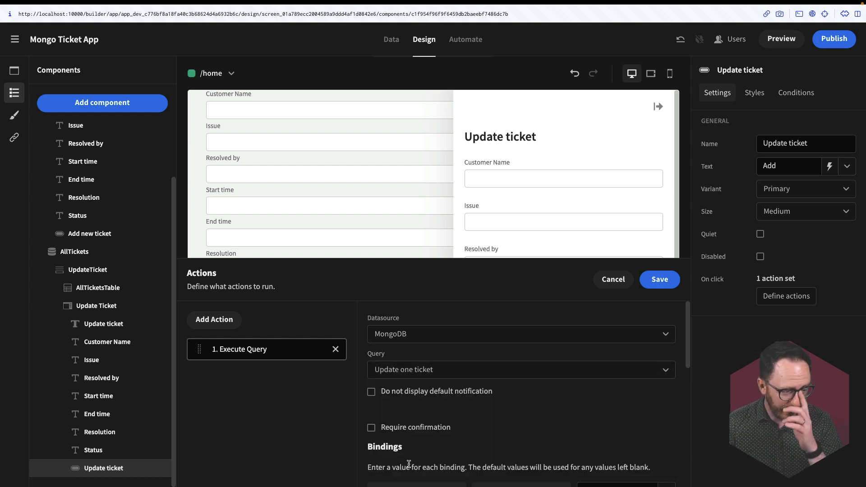
{"action": "scroll", "coordinate": [409, 464], "scroll_direction": "down", "scroll_amount": 5}
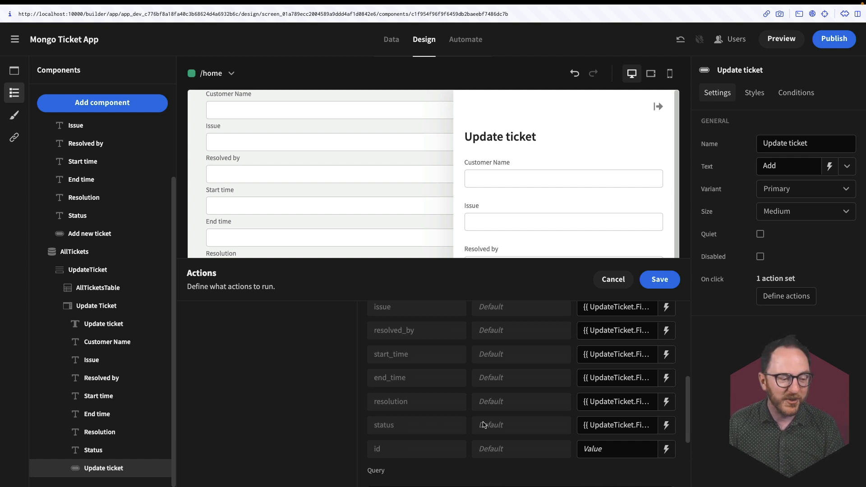
{"action": "scroll", "coordinate": [482, 424], "scroll_direction": "up", "scroll_amount": 2}
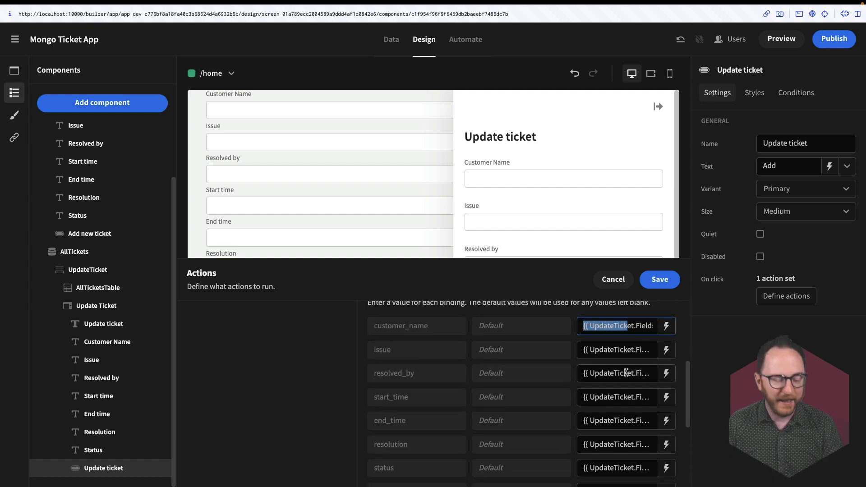
{"action": "left_click", "coordinate": [662, 431]}
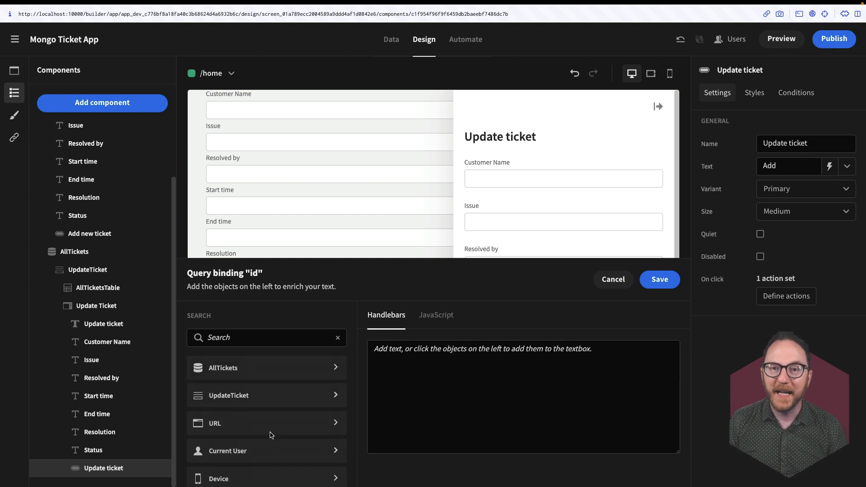
{"action": "left_click", "coordinate": [607, 284]}
{"action": "left_click", "coordinate": [613, 280]}
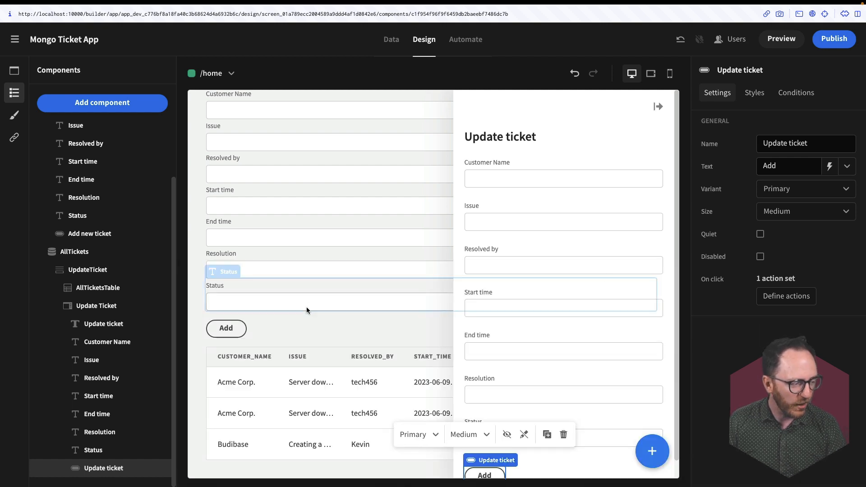
Add an Update State action to AllTicketsTable's row click actions, with type Set value and key selected-ticket
{"action": "left_click", "coordinate": [274, 402]}
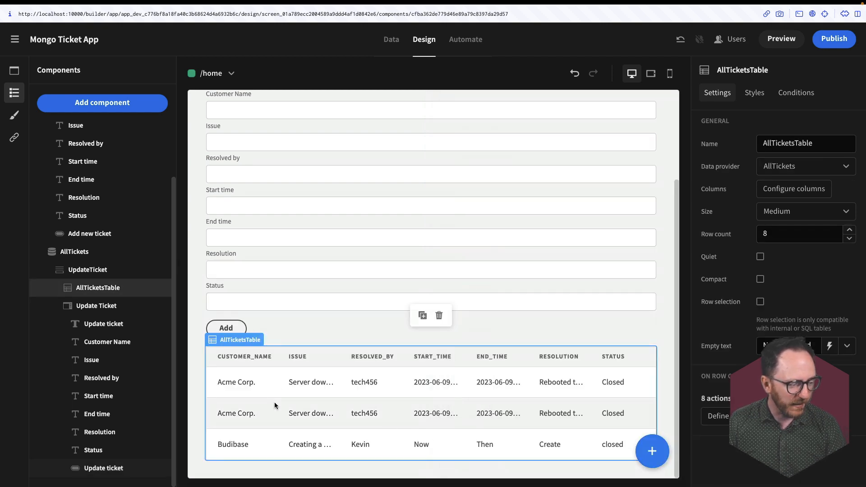
{"action": "left_click", "coordinate": [714, 421]}
{"action": "left_click", "coordinate": [216, 317]}
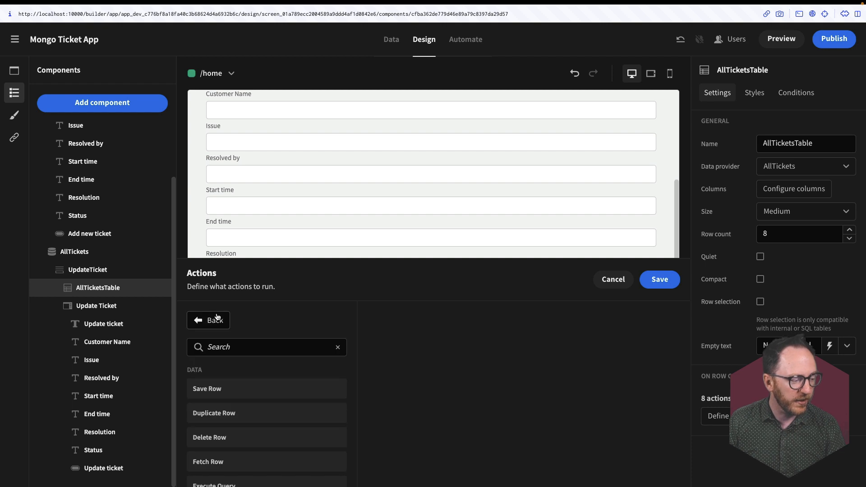
{"action": "left_click", "coordinate": [229, 347]}
{"action": "type", "text": "se"}
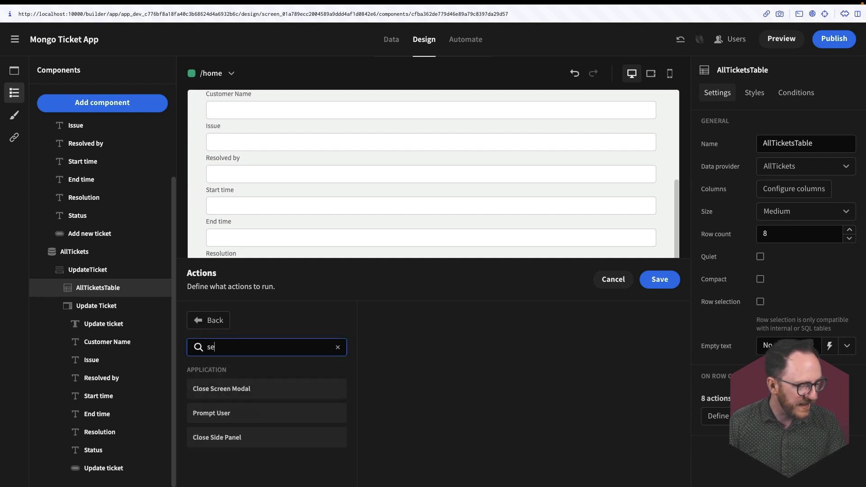
{"action": "key", "text": "BackSpace"}
{"action": "type", "text": "ta"}
{"action": "left_click", "coordinate": [244, 389]}
{"action": "left_click", "coordinate": [478, 319]}
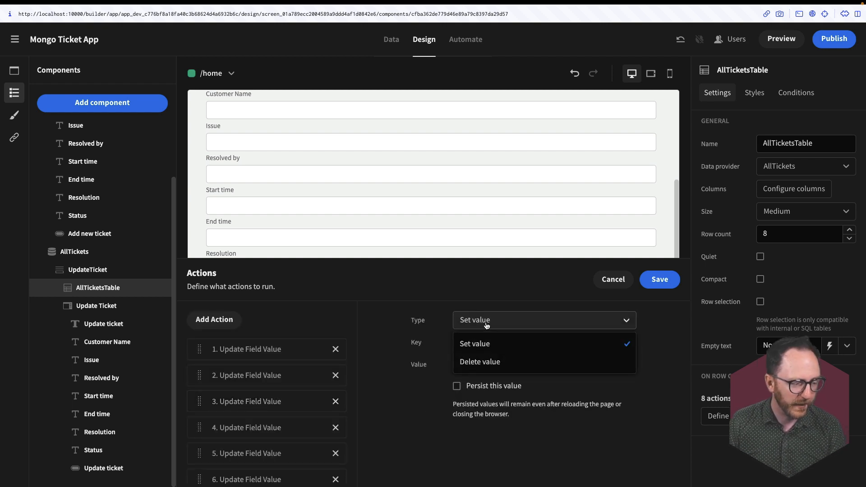
{"action": "left_click", "coordinate": [481, 340]}
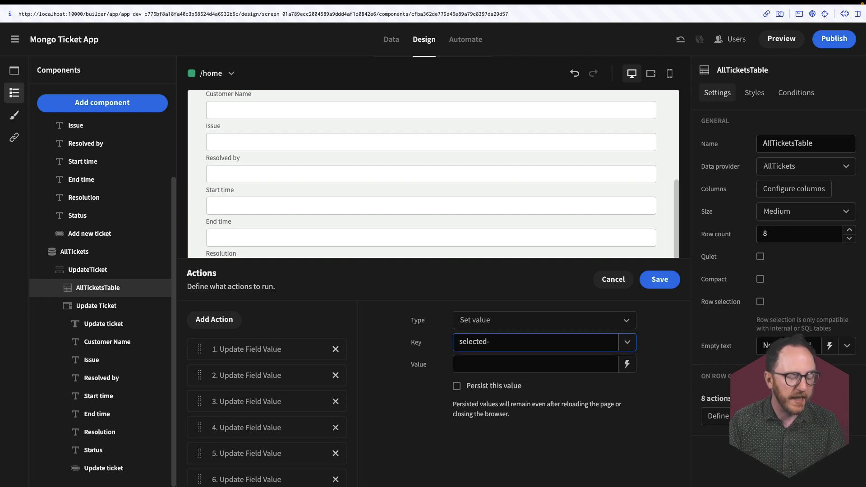
Bind the state value to {{ Clicked row._id }} and save the table's row click actions
{"action": "left_click", "coordinate": [627, 367]}
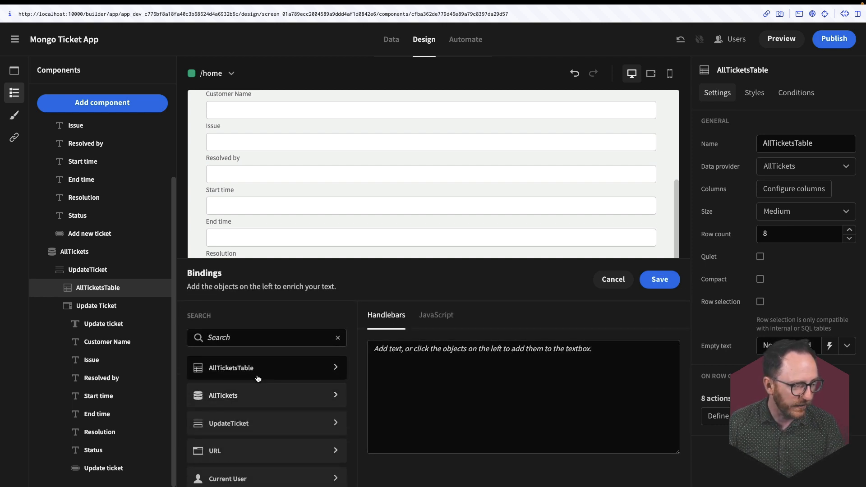
{"action": "left_click", "coordinate": [258, 373]}
{"action": "left_click", "coordinate": [257, 373]}
{"action": "left_click", "coordinate": [422, 352]}
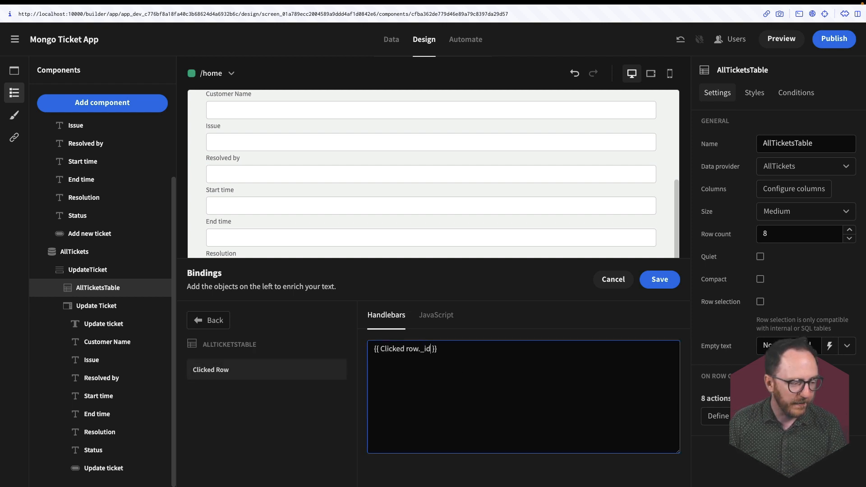
{"action": "left_click", "coordinate": [659, 279]}
{"action": "left_click", "coordinate": [661, 280]}
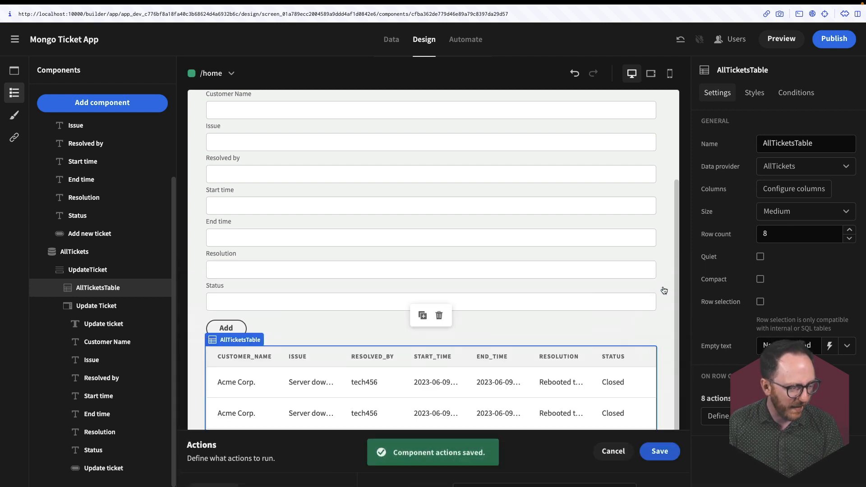
Switch the Execute Query action of the side panel's Update ticket button to the Update one ticket query
{"action": "left_click", "coordinate": [106, 469]}
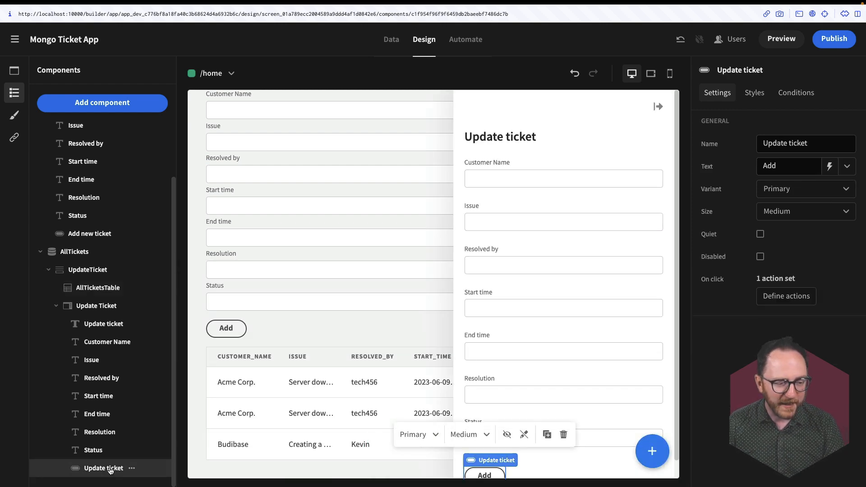
{"action": "left_click", "coordinate": [787, 301]}
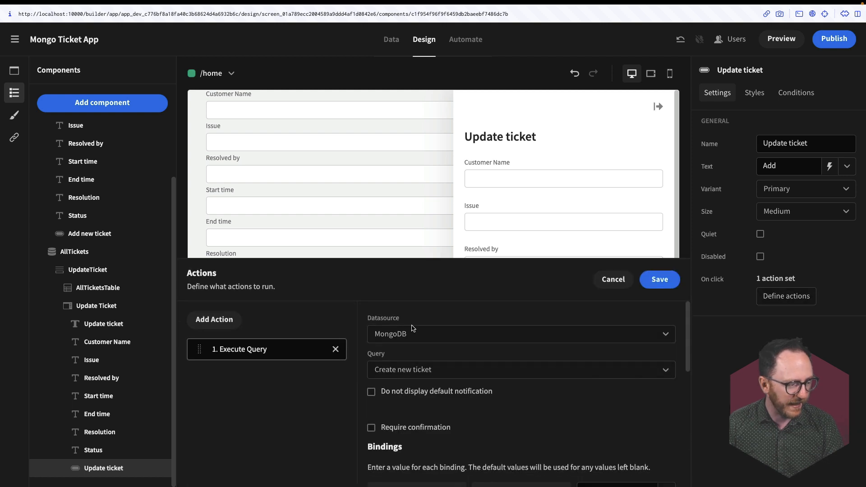
{"action": "left_click", "coordinate": [404, 370]}
{"action": "scroll", "coordinate": [396, 455], "scroll_direction": "down", "scroll_amount": 1}
{"action": "left_click", "coordinate": [396, 466]}
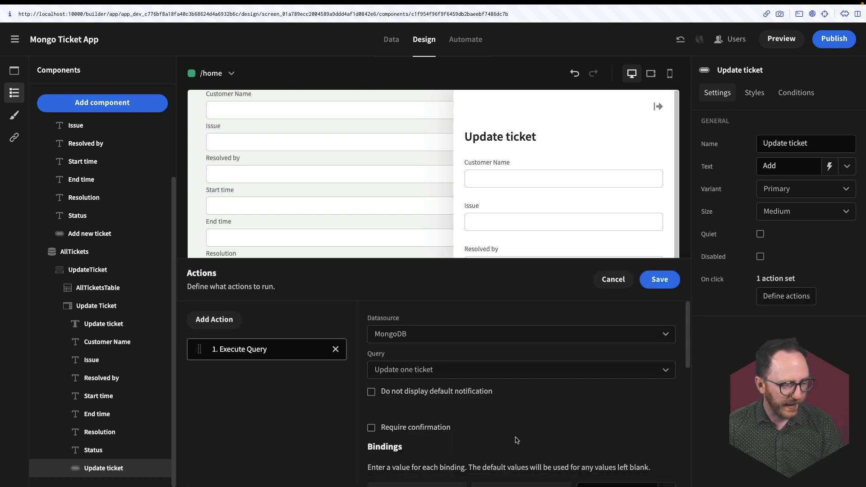
Bind the query's id parameter to the selected-ticket state value and save the button's actions
{"action": "scroll", "coordinate": [516, 440], "scroll_direction": "down", "scroll_amount": 5}
{"action": "left_click", "coordinate": [666, 439]}
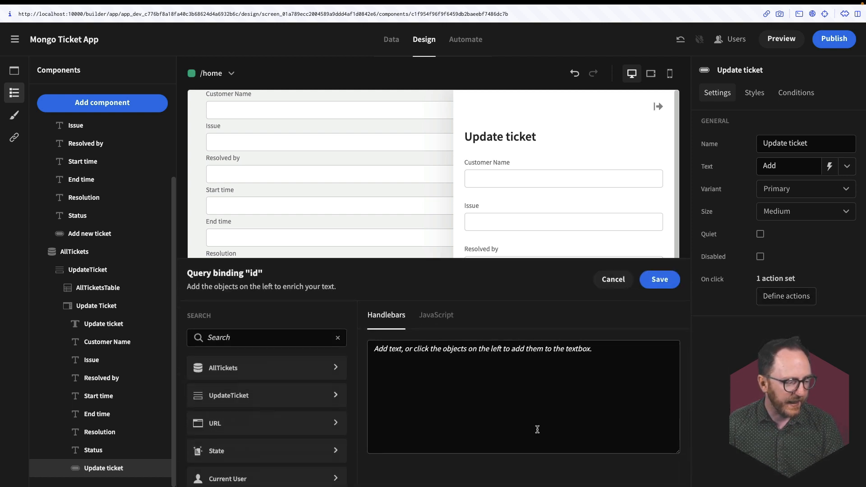
{"action": "left_click", "coordinate": [231, 431]}
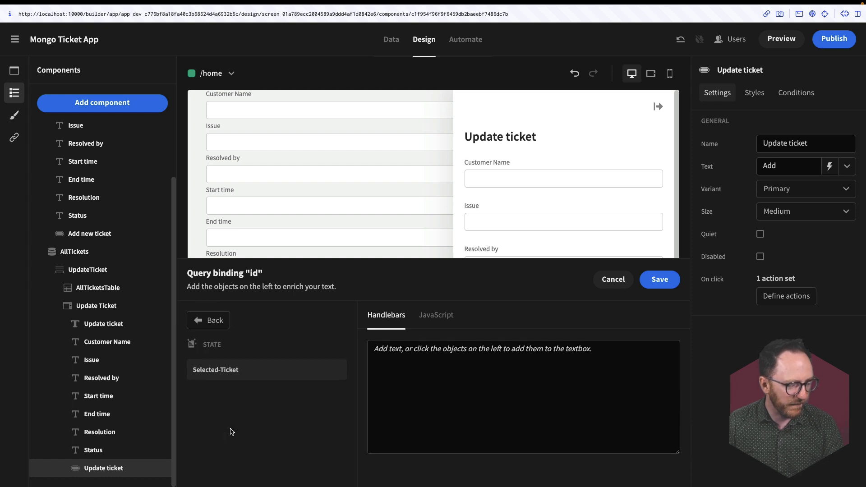
{"action": "left_click", "coordinate": [226, 369]}
{"action": "left_click", "coordinate": [658, 281]}
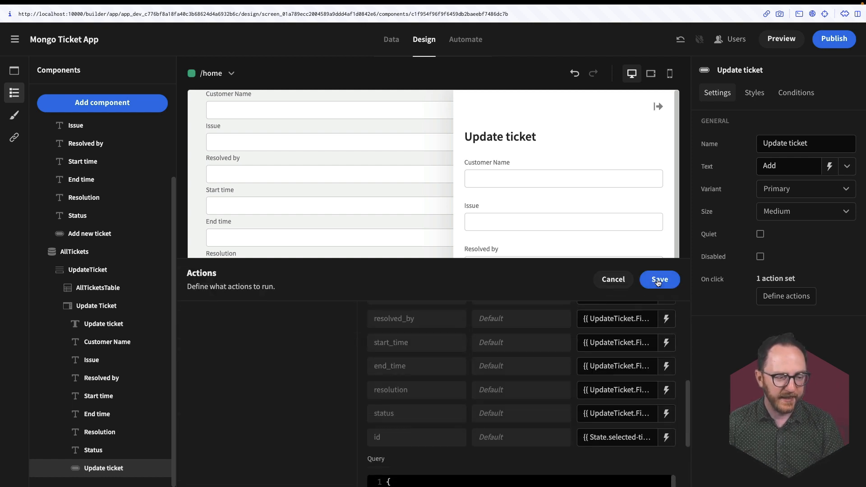
{"action": "left_click", "coordinate": [658, 280]}
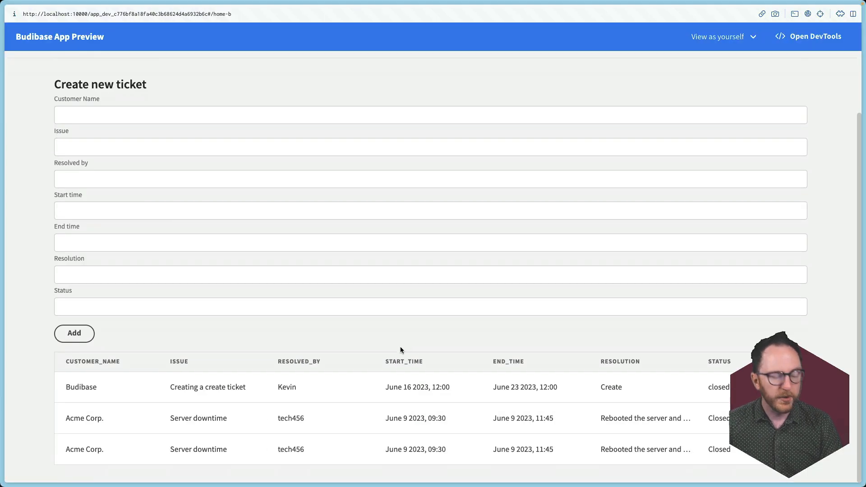
In the app preview, change the Budibase ticket's status to reopened, submit the update and close the side panel
{"action": "left_click", "coordinate": [339, 388]}
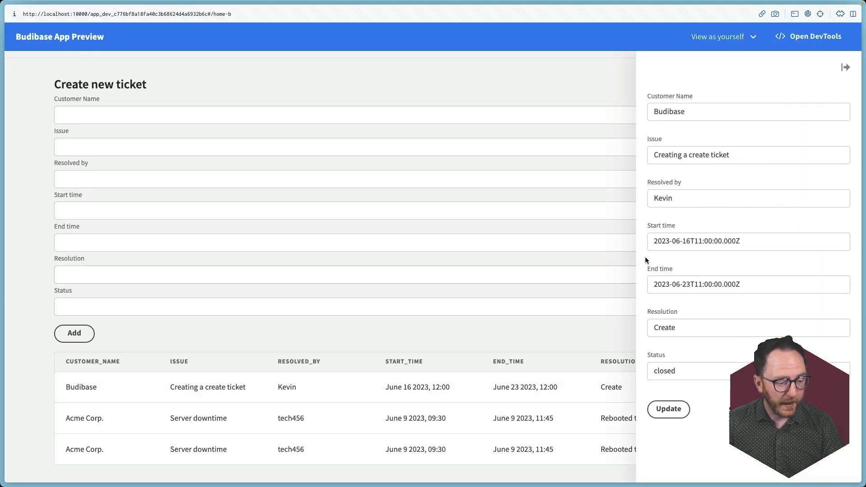
{"action": "double_click", "coordinate": [680, 380]}
{"action": "type", "text": "re"}
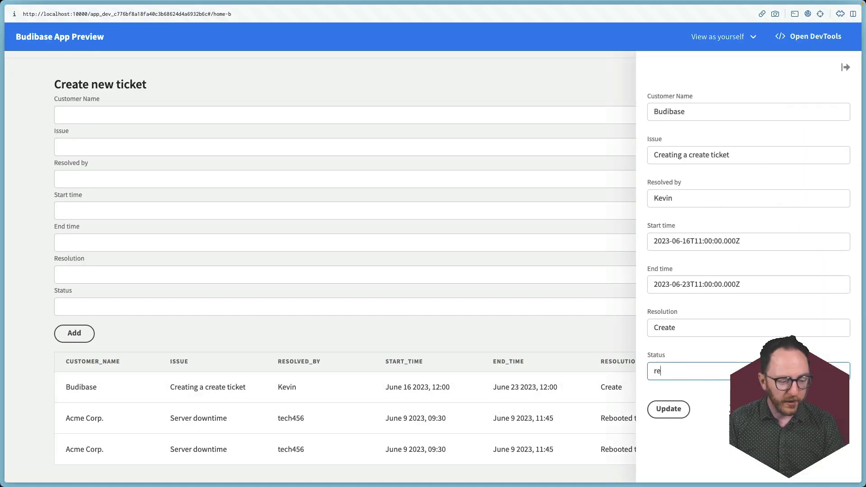
{"action": "type", "text": "opened"}
{"action": "left_click", "coordinate": [669, 409]}
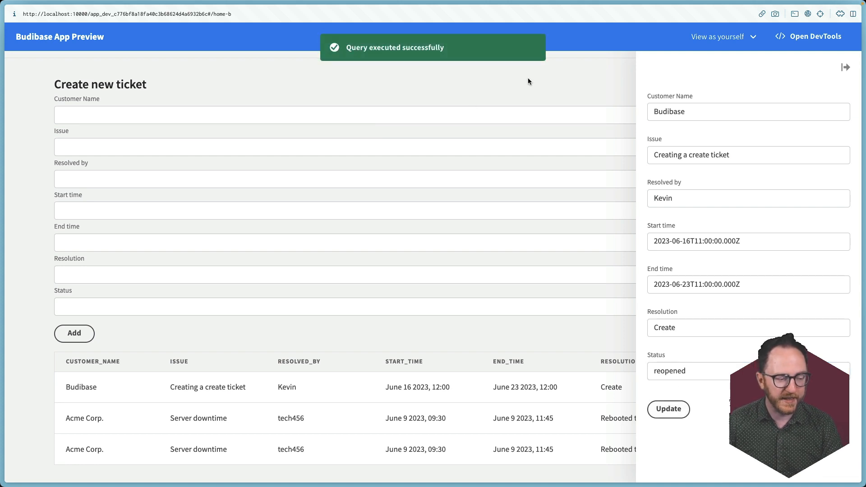
{"action": "left_click", "coordinate": [845, 67]}
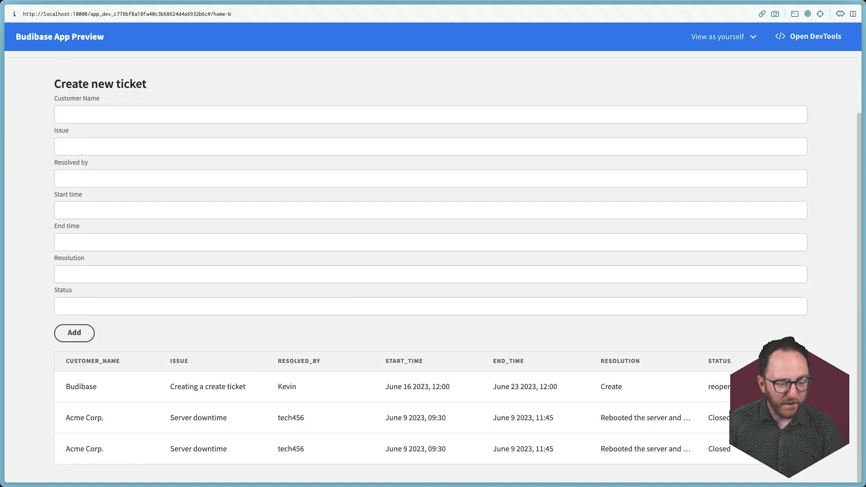
Submit the Budibase ticket's update form again to check the side panel's behaviour, then close the panel and the preview
{"action": "left_click", "coordinate": [621, 388]}
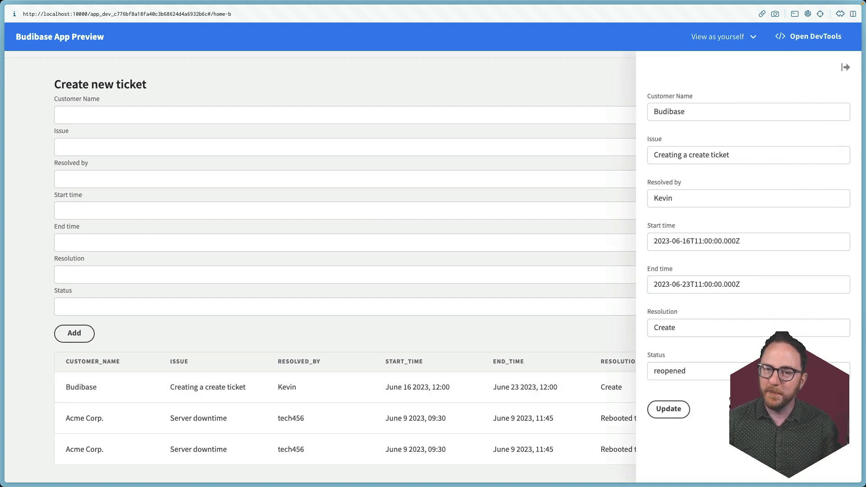
{"action": "left_click", "coordinate": [672, 409]}
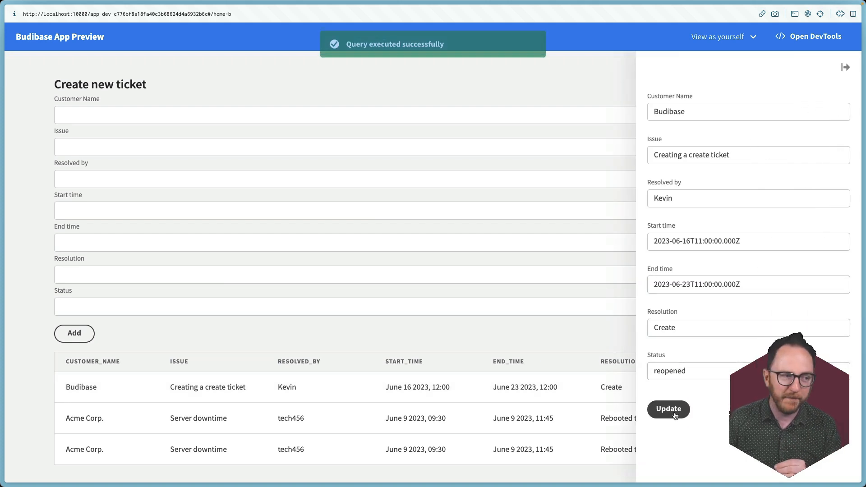
{"action": "left_click", "coordinate": [844, 68]}
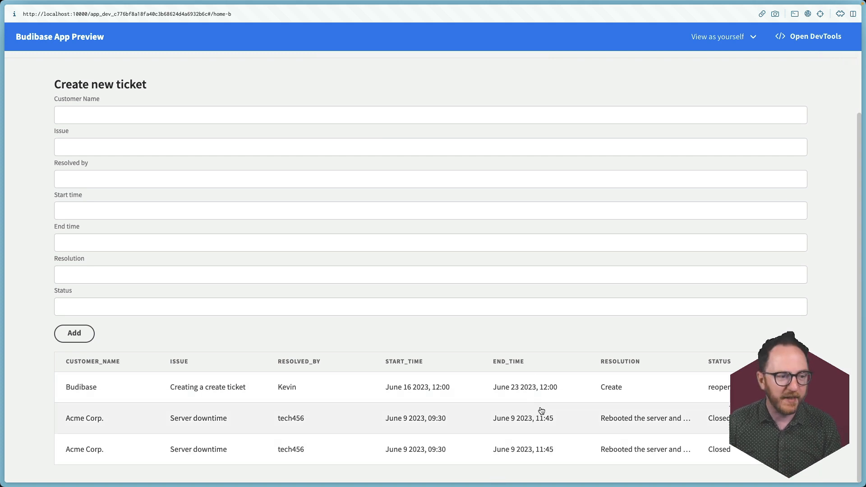
{"action": "key", "text": "Escape"}
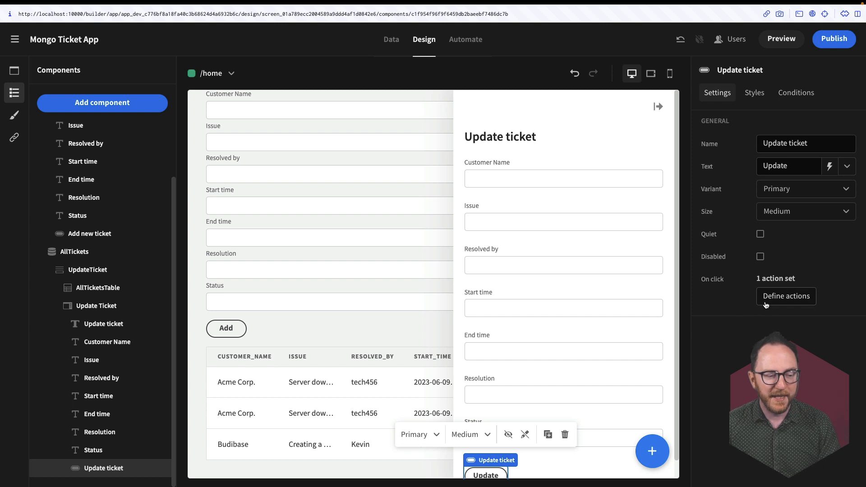
Add a Close Side Panel action after the query on the Update ticket button and save its actions
{"action": "left_click", "coordinate": [785, 296]}
{"action": "left_click", "coordinate": [216, 318]}
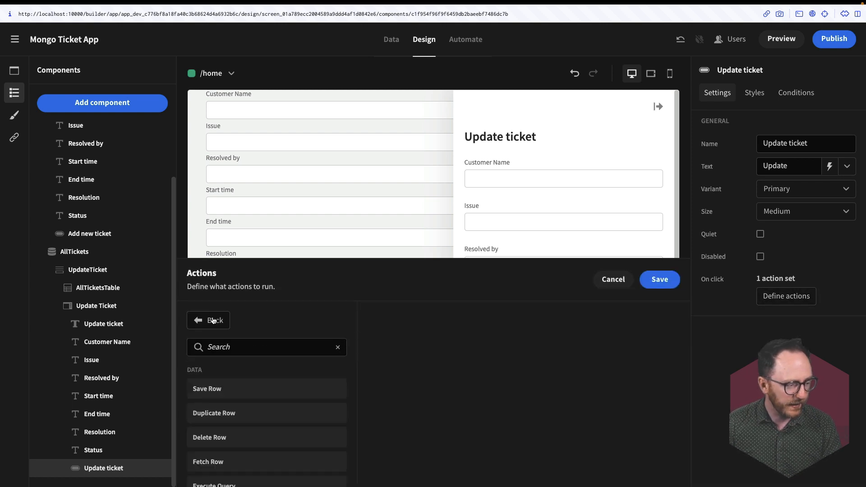
{"action": "left_click", "coordinate": [250, 342]}
{"action": "type", "text": "side"}
{"action": "left_click", "coordinate": [226, 414]}
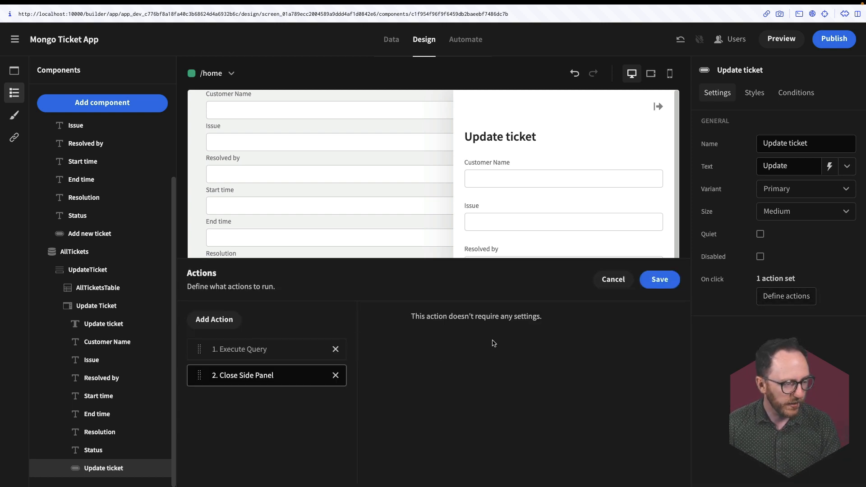
{"action": "left_click", "coordinate": [659, 279]}
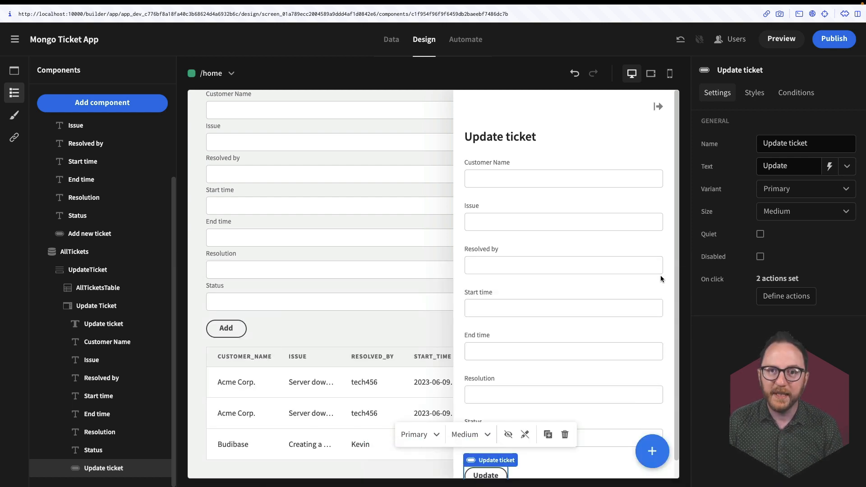
Add a Refresh Data Provider action for AllTickets to the Update ticket button and save its actions
{"action": "left_click", "coordinate": [786, 296]}
{"action": "left_click", "coordinate": [233, 340]}
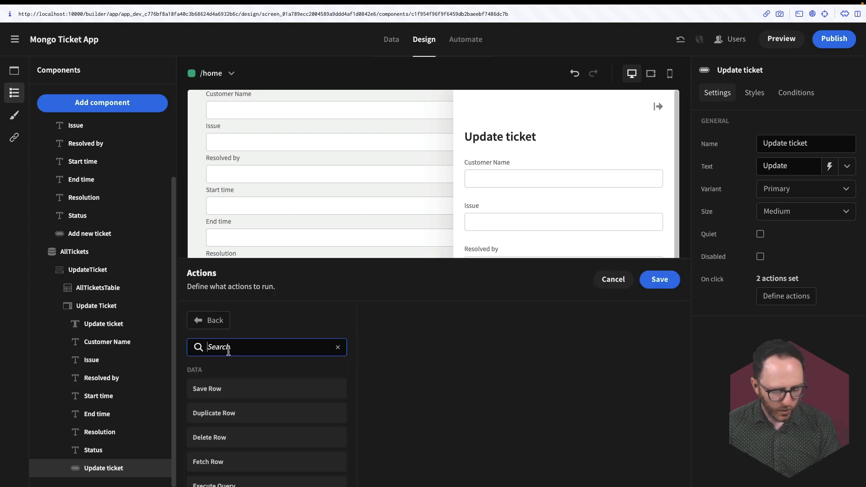
{"action": "type", "text": "ref"}
{"action": "left_click", "coordinate": [235, 388]}
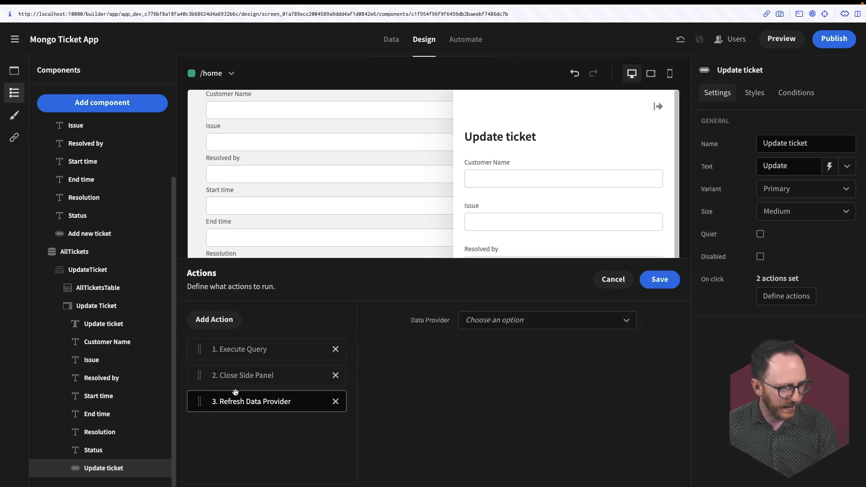
{"action": "left_click", "coordinate": [473, 325]}
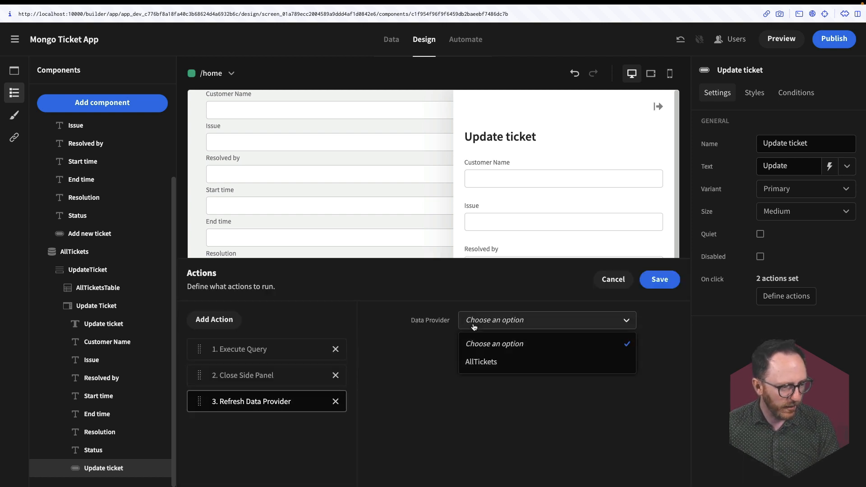
{"action": "left_click", "coordinate": [476, 362]}
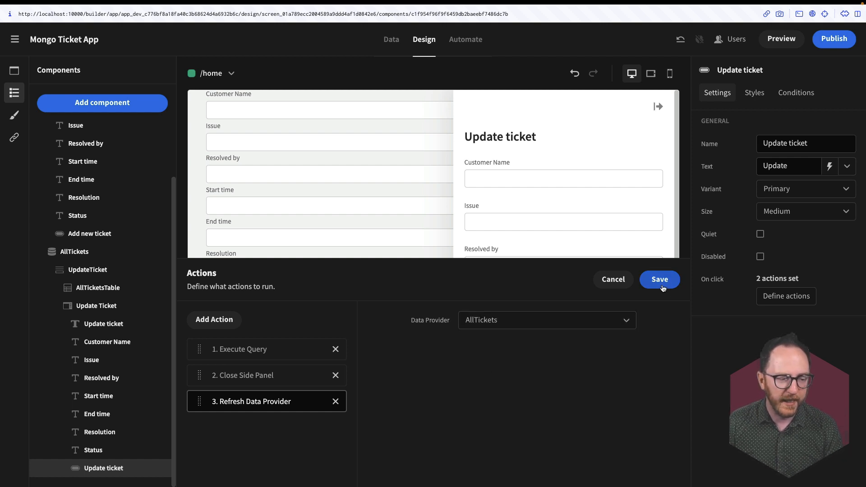
{"action": "left_click", "coordinate": [661, 282]}
In the app preview, change the Budibase ticket's Resolved by value to tech123 and submit the update
{"action": "left_click", "coordinate": [781, 41]}
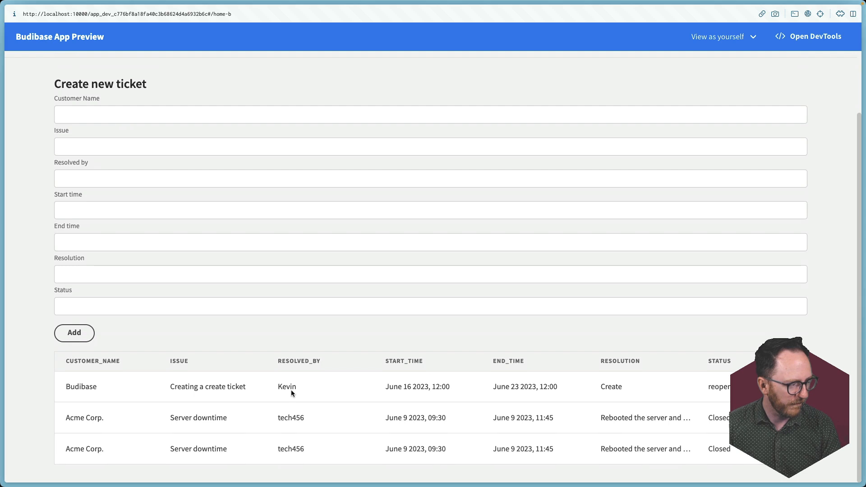
{"action": "left_click", "coordinate": [290, 391]}
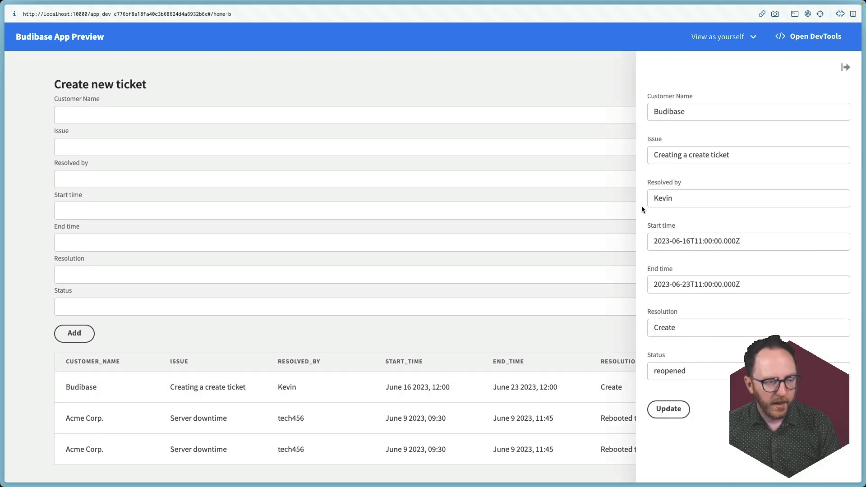
{"action": "left_click", "coordinate": [698, 198]}
{"action": "key", "text": "super+a"}
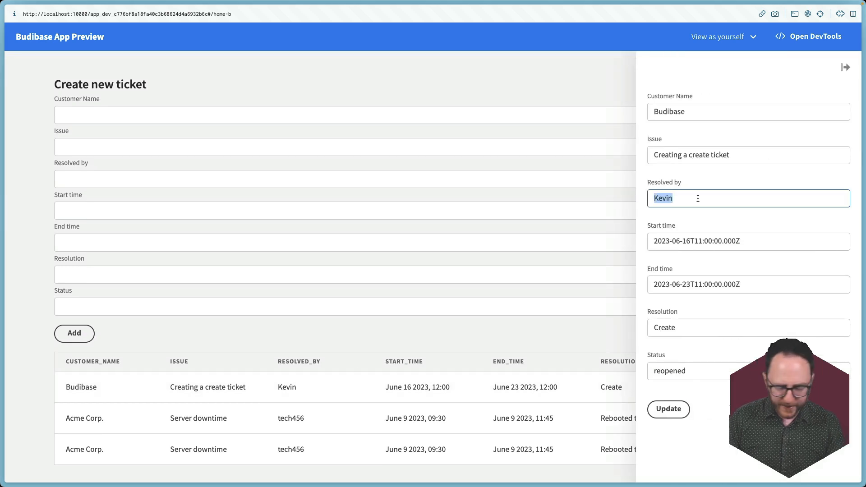
{"action": "type", "text": "tech123"}
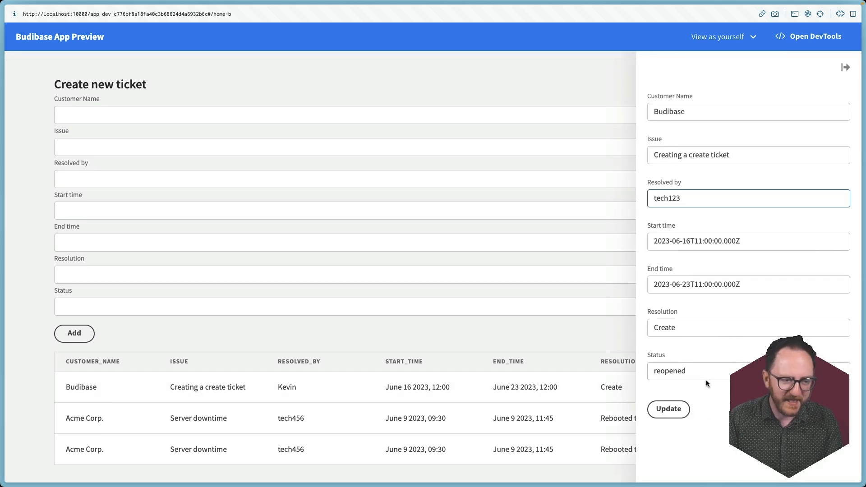
{"action": "left_click", "coordinate": [670, 409]}
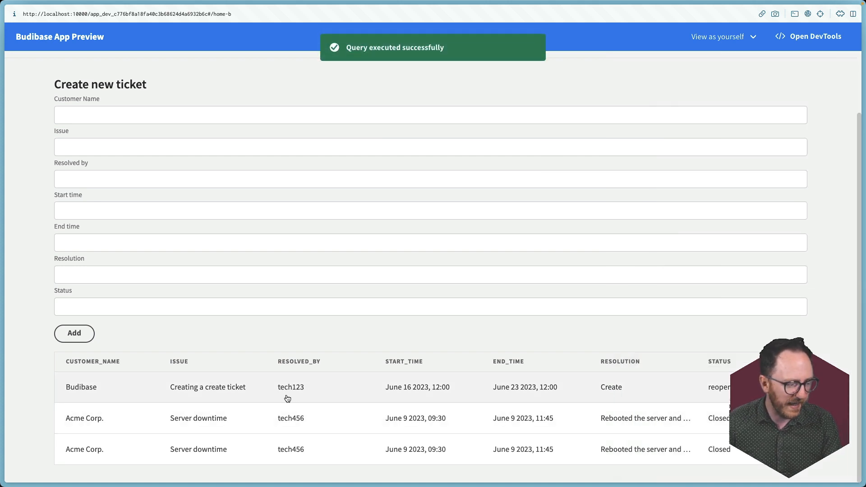
Add a container named Heading Container to the Update Ticket side panel and move the Update ticket headline into it
{"action": "left_click", "coordinate": [628, 426]}
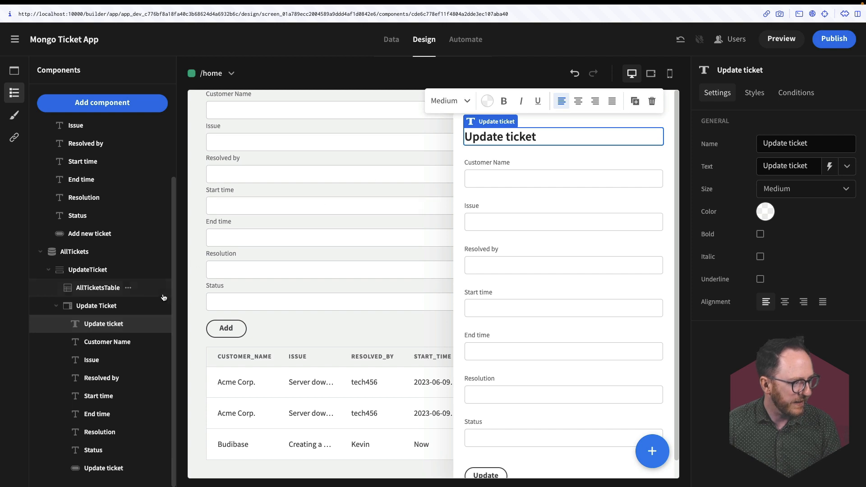
{"action": "left_click", "coordinate": [96, 110]}
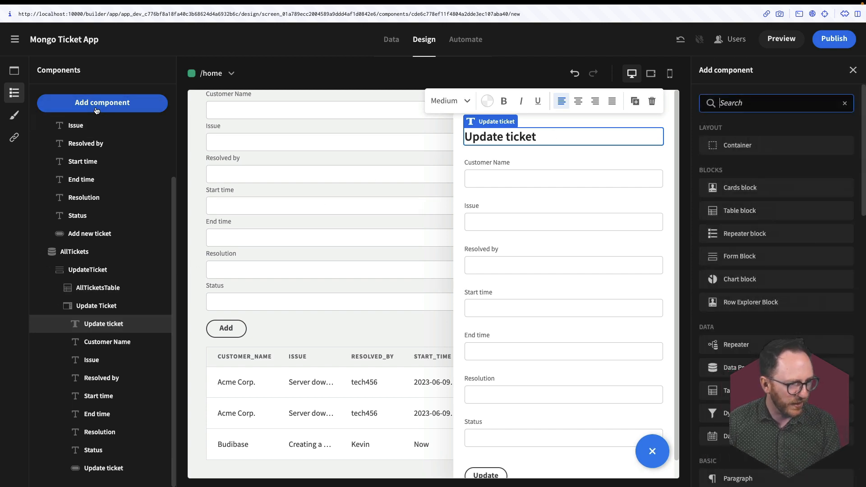
{"action": "type", "text": "cont"}
{"action": "left_click", "coordinate": [708, 149]}
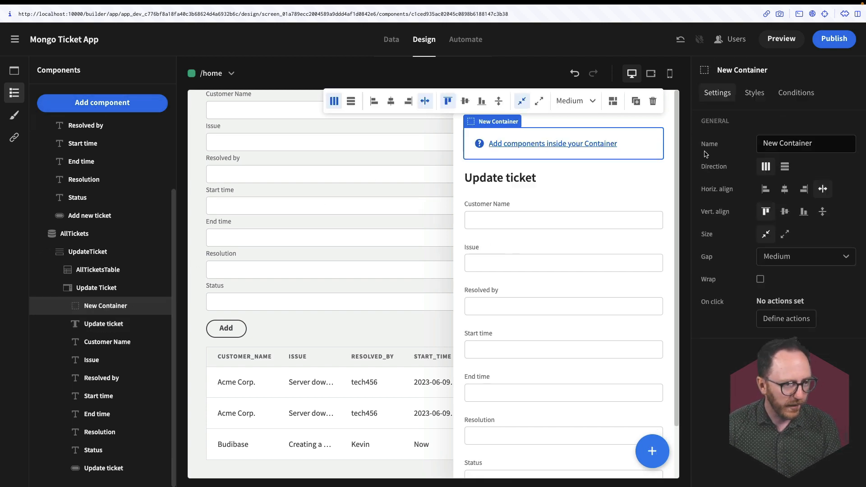
{"action": "double_click", "coordinate": [766, 143]}
{"action": "type", "text": "Heading"}
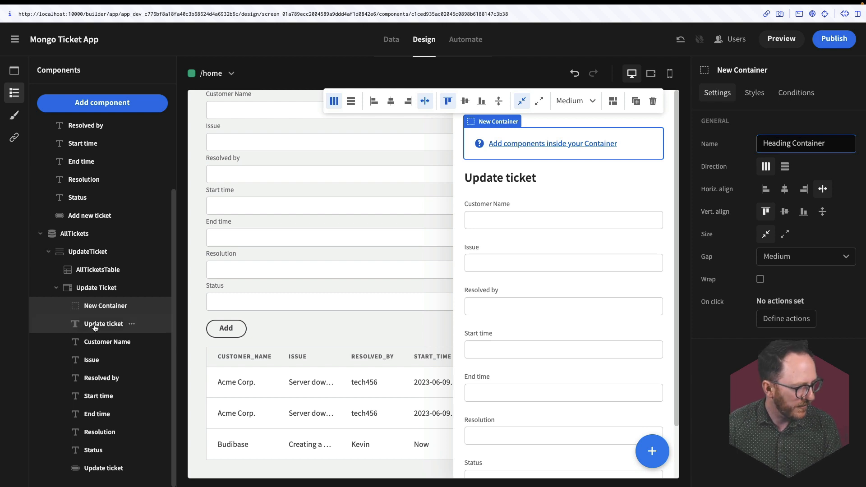
{"action": "left_click_drag", "start_coordinate": [103, 324], "coordinate": [101, 307]}
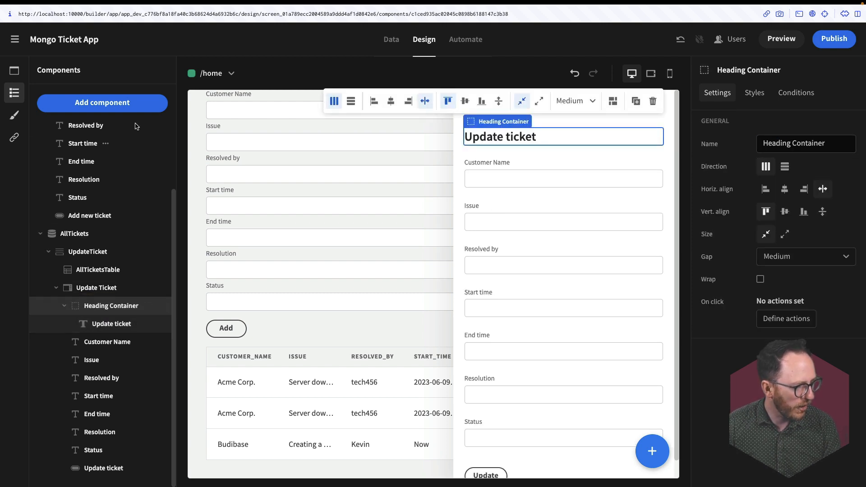
Add a button to the Heading Container and set the container's direction so headline and button sit side by side
{"action": "left_click", "coordinate": [131, 102]}
{"action": "type", "text": "button"}
{"action": "left_click", "coordinate": [708, 144]}
{"action": "left_click", "coordinate": [640, 135]}
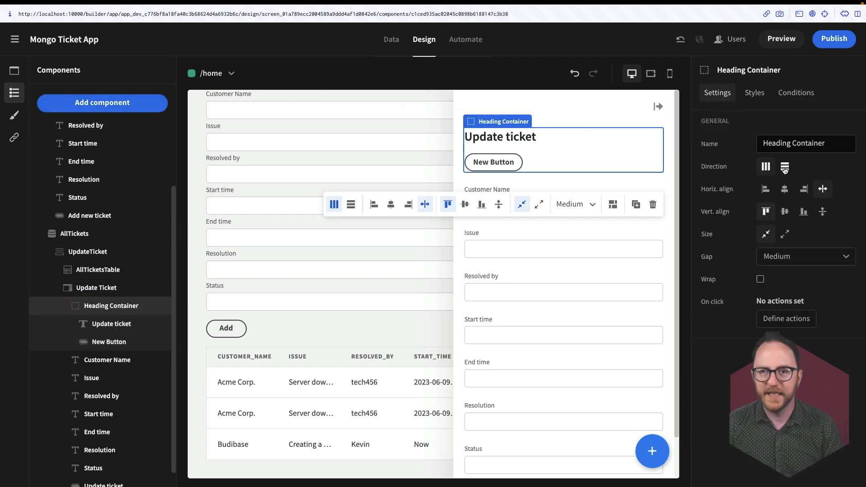
{"action": "left_click", "coordinate": [784, 166]}
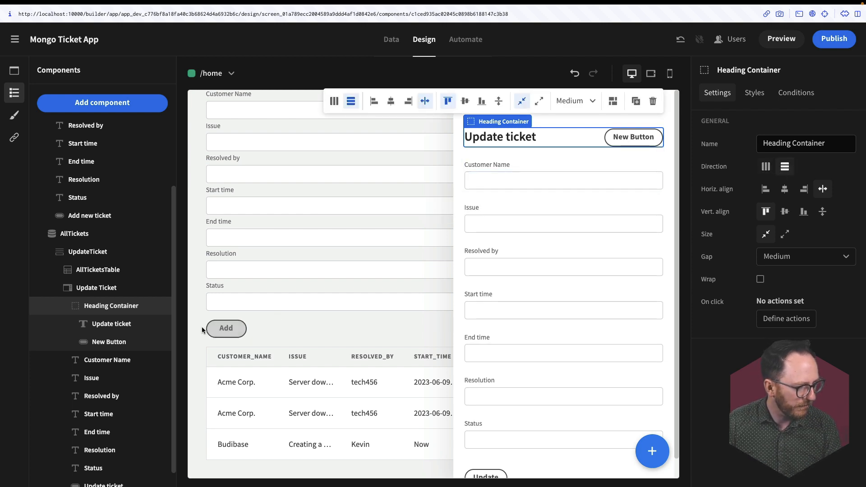
Name the new button Delete Button, set its text to "Delete button" and its variant to Warning
{"action": "left_click", "coordinate": [109, 342]}
{"action": "triple_click", "coordinate": [789, 143]}
{"action": "type", "text": "Delete "}
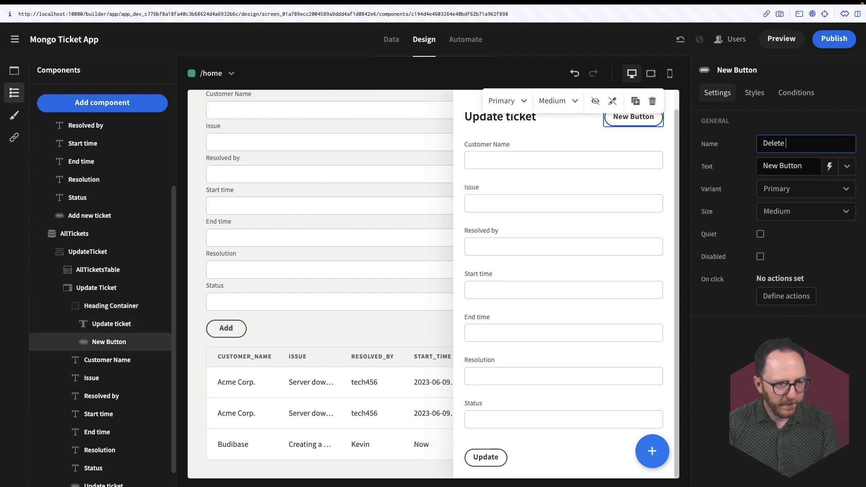
{"action": "type", "text": "Button"}
{"action": "key", "text": "Tab"}
{"action": "type", "text": "Delete button"}
{"action": "left_click", "coordinate": [792, 188]}
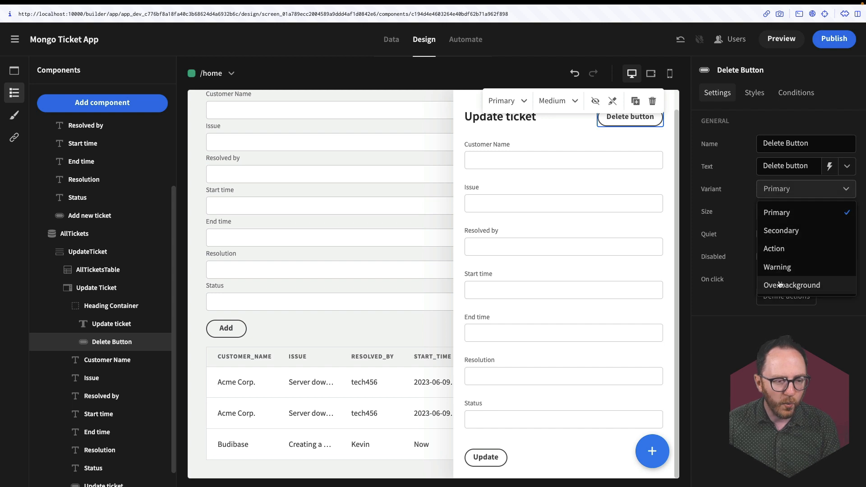
{"action": "left_click", "coordinate": [777, 267]}
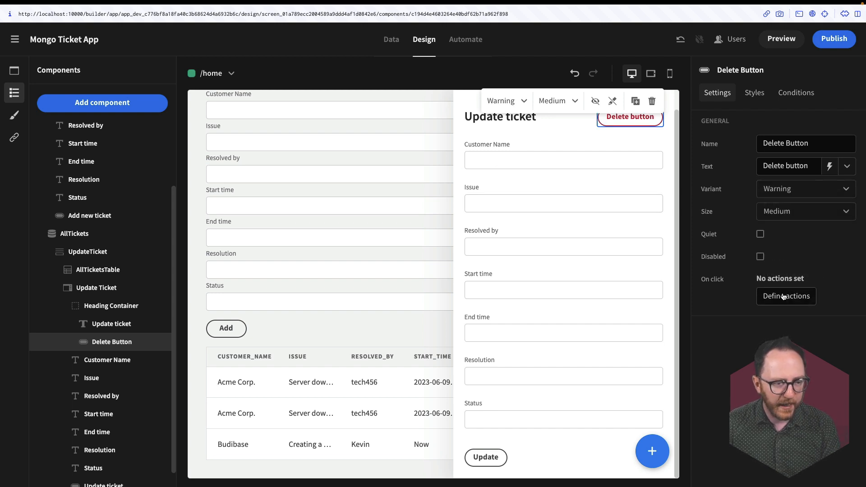
Give the Delete Button an Execute Query action that runs MongoDB's Delete one ticket query
{"action": "left_click", "coordinate": [786, 296]}
{"action": "type", "text": "ex"}
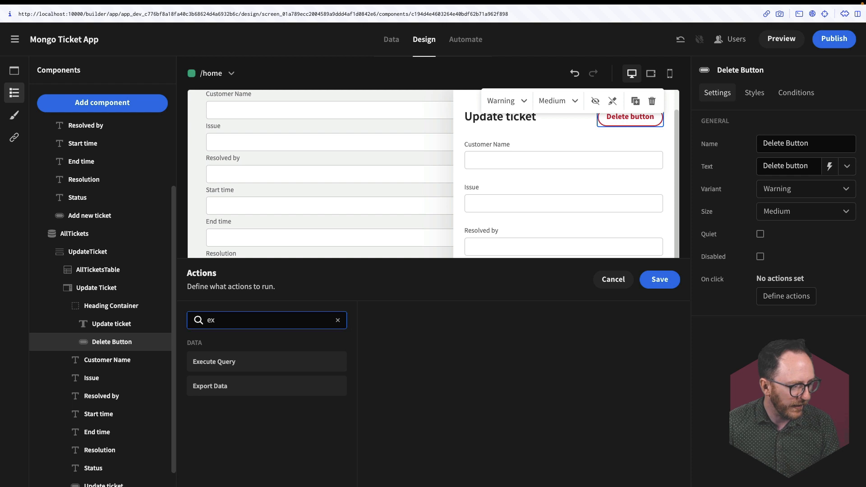
{"action": "left_click", "coordinate": [214, 361]}
{"action": "left_click", "coordinate": [388, 334]}
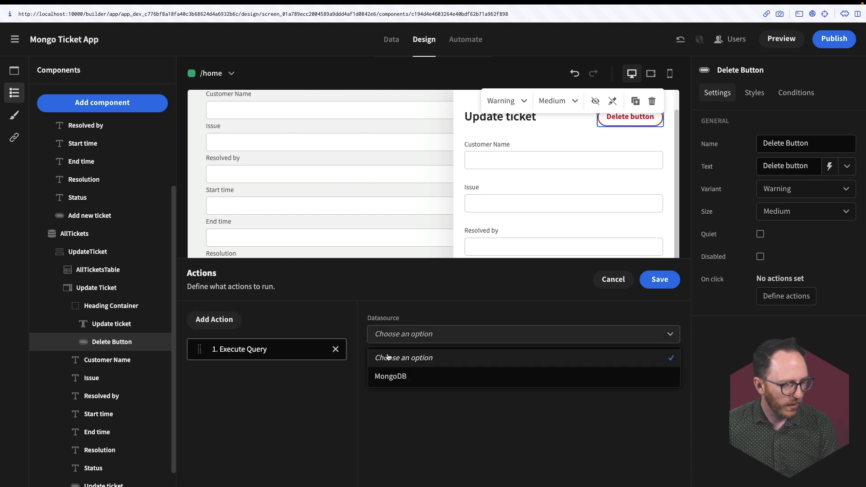
{"action": "left_click", "coordinate": [381, 378]}
{"action": "left_click", "coordinate": [398, 377]}
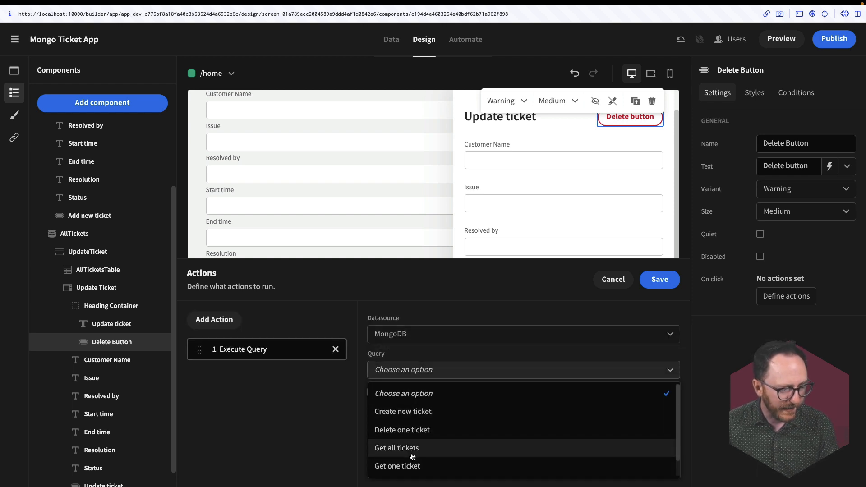
{"action": "left_click", "coordinate": [408, 430]}
Require confirmation for the delete query with the text "Are you sure you want to delete this record?"
{"action": "scroll", "coordinate": [316, 404], "scroll_direction": "down", "scroll_amount": 1}
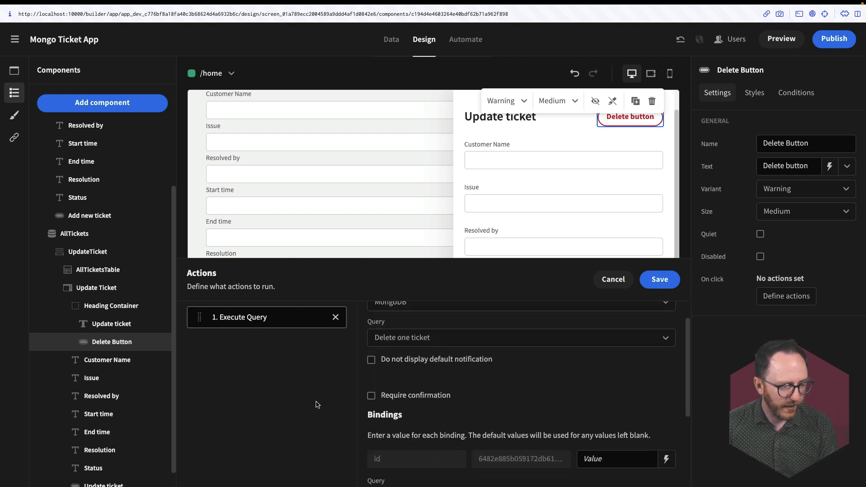
{"action": "left_click", "coordinate": [386, 397]}
{"action": "left_click", "coordinate": [376, 431]}
{"action": "type", "text": "A"}
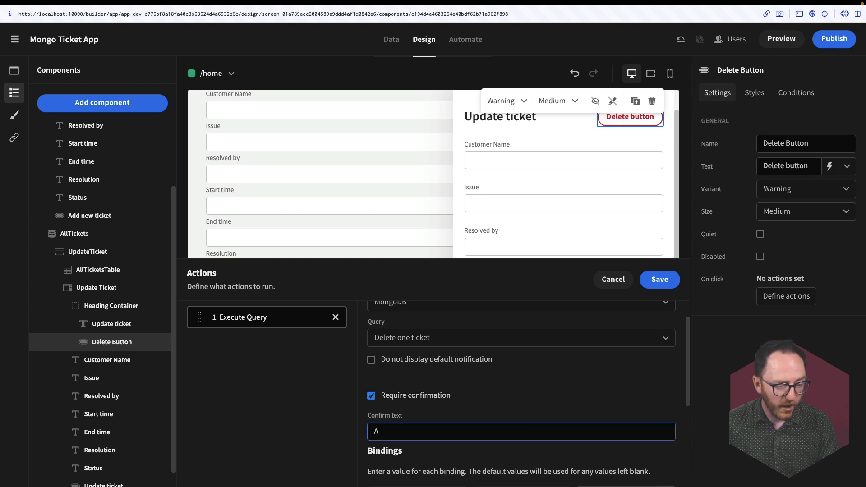
{"action": "type", "text": "re you sure you w"}
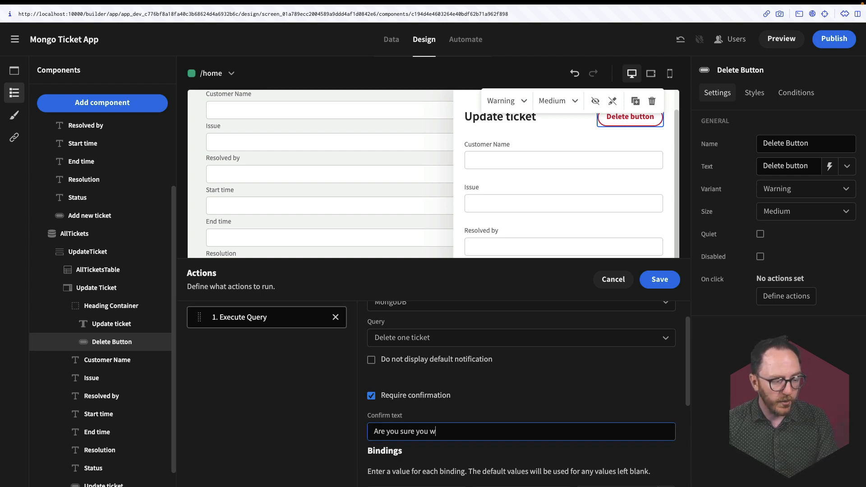
{"action": "type", "text": "ant to delete this r"}
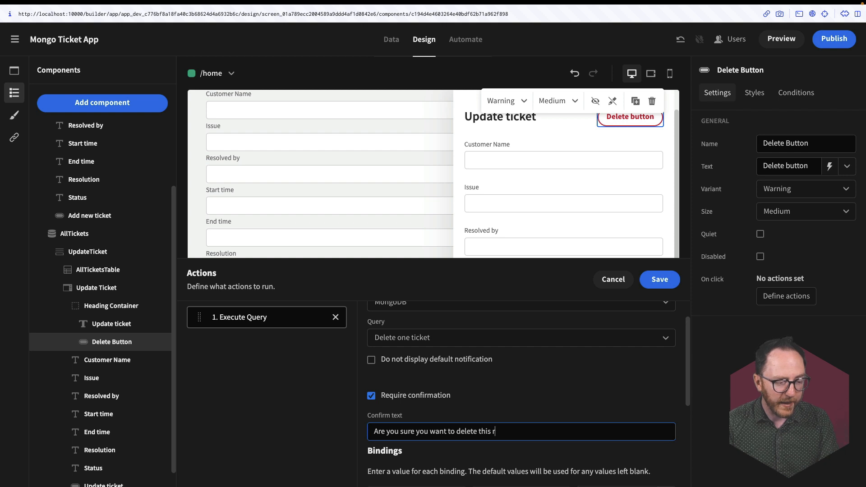
{"action": "type", "text": "ecord?"}
Bind the delete query's id parameter to the selected-ticket state value and save the button's actions
{"action": "scroll", "coordinate": [392, 351], "scroll_direction": "down", "scroll_amount": 4}
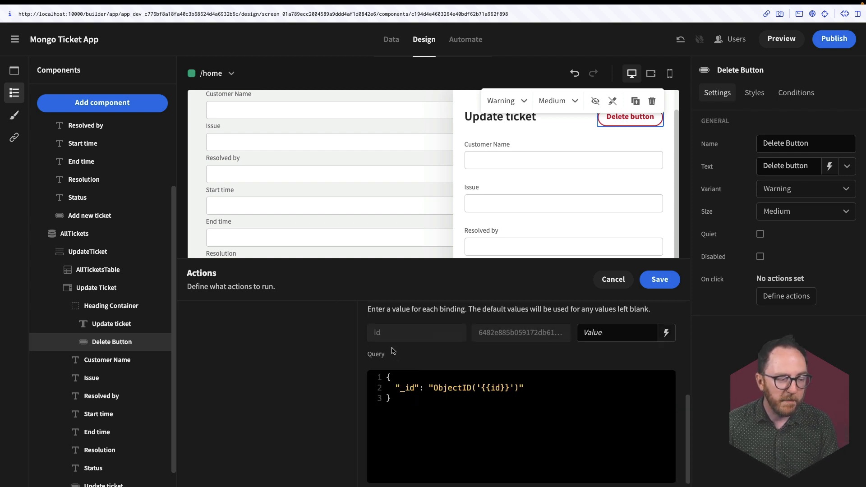
{"action": "left_click", "coordinate": [667, 339]}
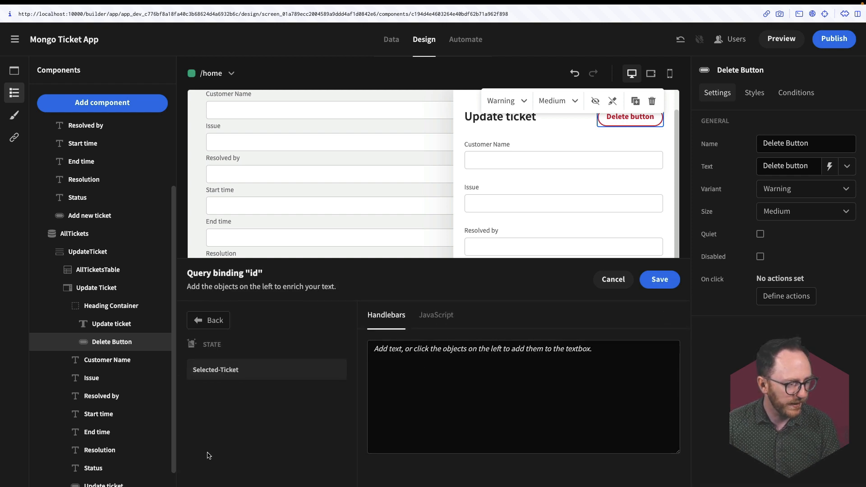
{"action": "left_click", "coordinate": [253, 372]}
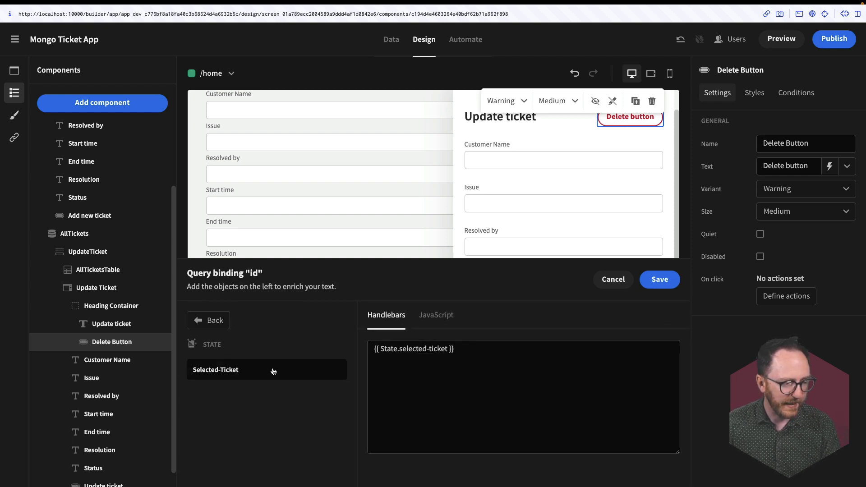
{"action": "left_click", "coordinate": [655, 285]}
{"action": "left_click", "coordinate": [658, 278]}
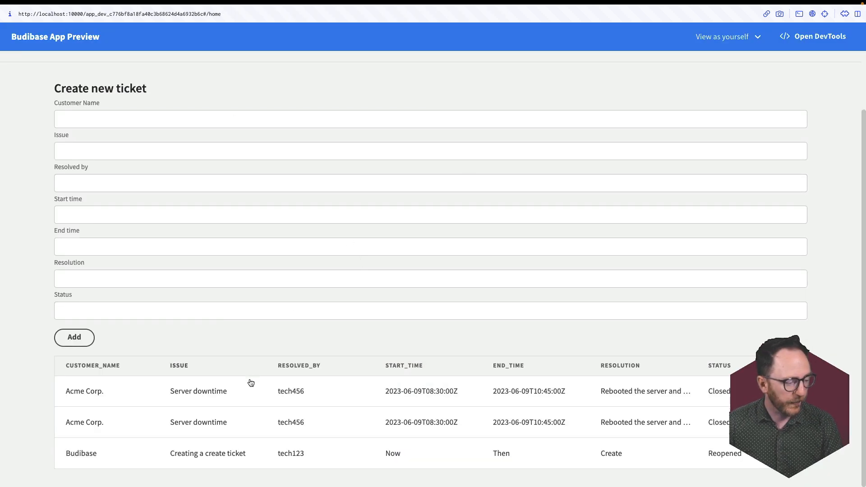
In the app preview, delete the second Acme Corp. ticket with confirmation, then close its side panel and return to the builder
{"action": "left_click", "coordinate": [242, 421]}
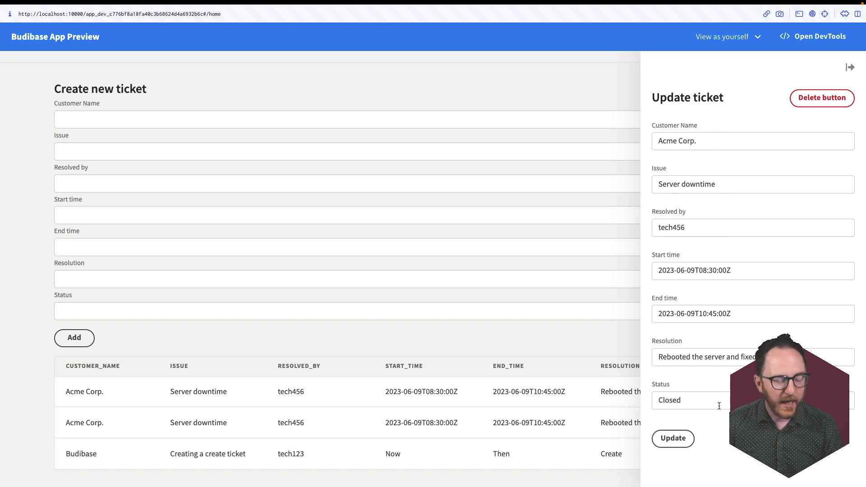
{"action": "left_click", "coordinate": [810, 101]}
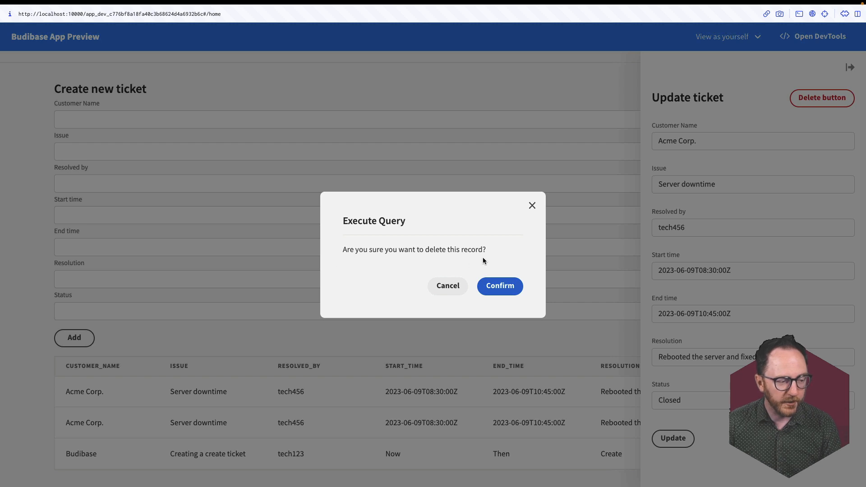
{"action": "left_click", "coordinate": [495, 290]}
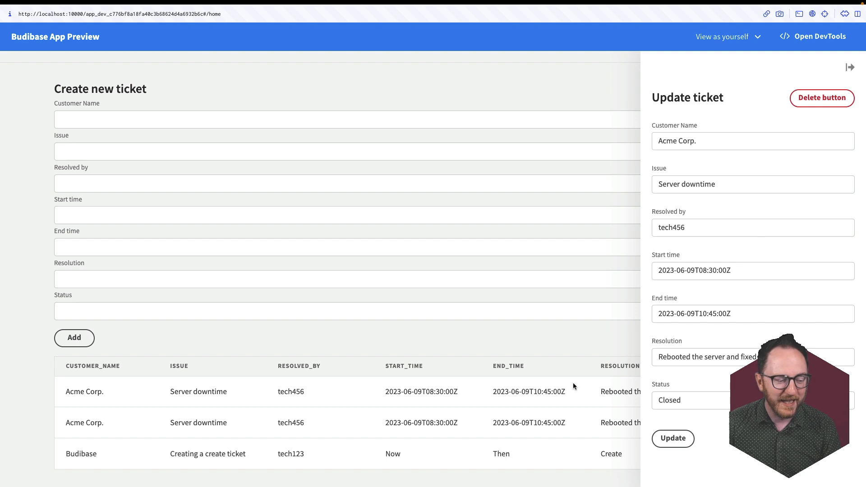
{"action": "left_click", "coordinate": [396, 343]}
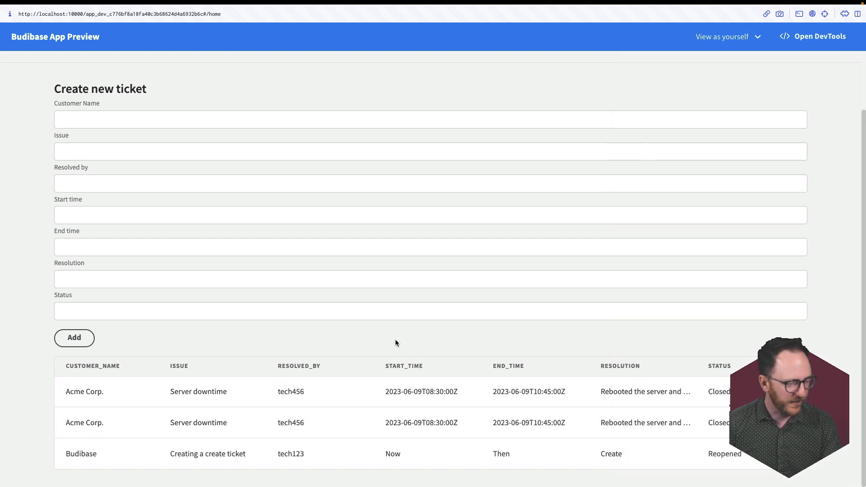
{"action": "key", "text": "super+t"}
{"action": "key", "text": "Return"}
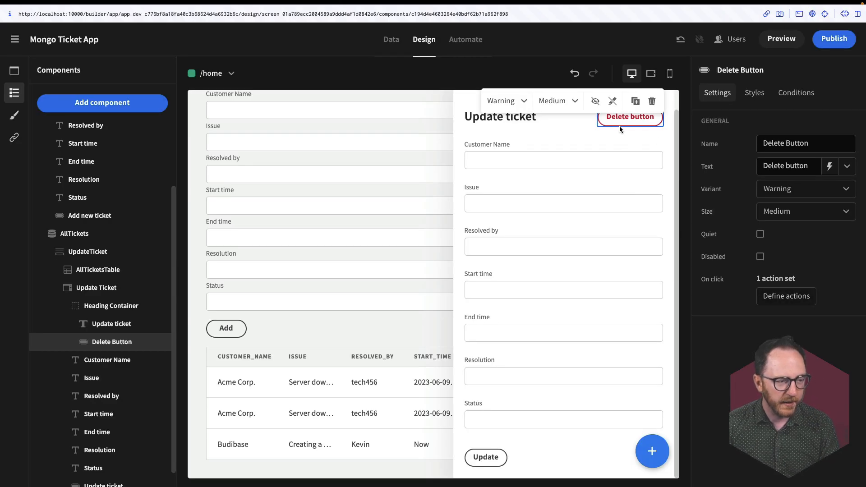
Add a Close Side Panel action after the Delete Button's Execute Query action
{"action": "left_click", "coordinate": [773, 294]}
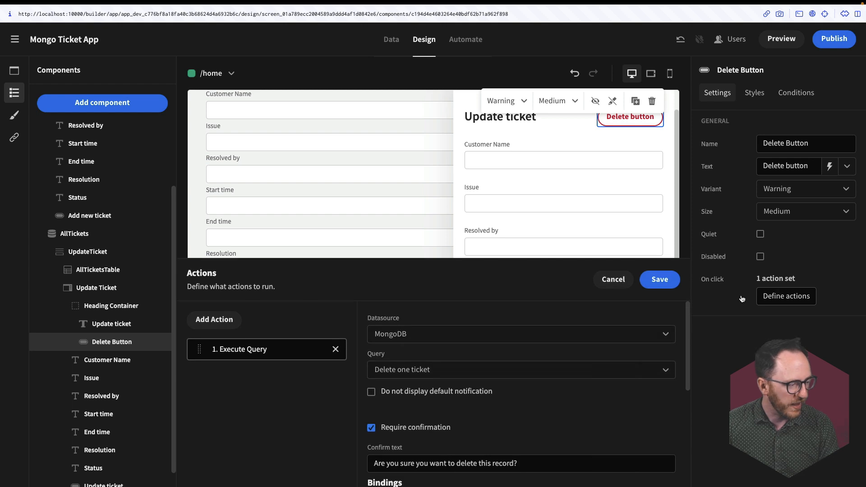
{"action": "left_click", "coordinate": [223, 317]}
{"action": "left_click", "coordinate": [236, 347]}
{"action": "type", "text": "cl"}
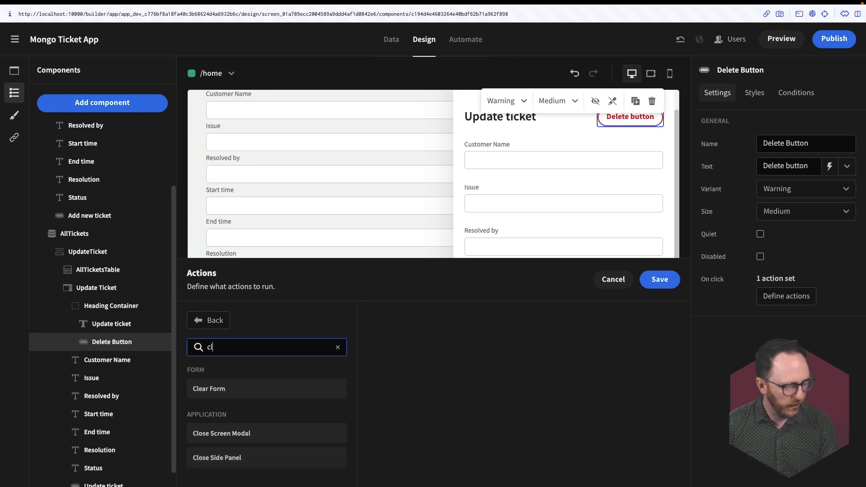
{"action": "type", "text": "o"}
{"action": "left_click", "coordinate": [221, 413]}
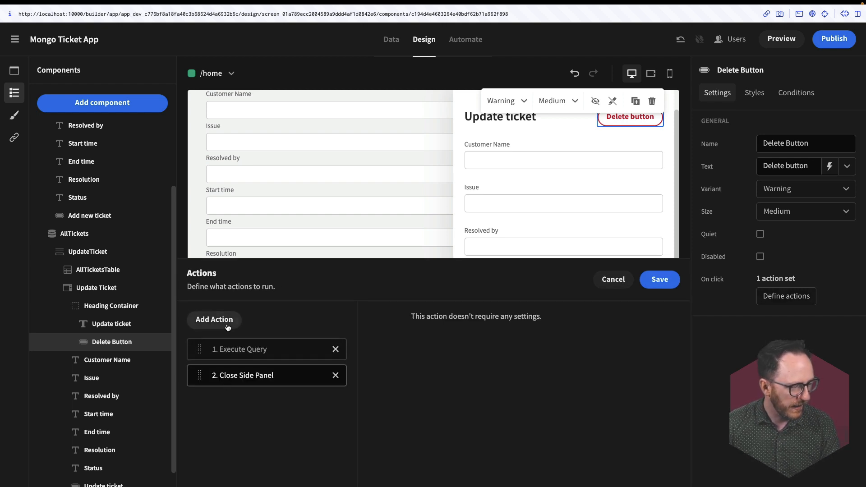
Add a Refresh Data Provider action targeting AllTickets to the Delete Button and save its actions
{"action": "left_click", "coordinate": [228, 328]}
{"action": "left_click", "coordinate": [233, 350]}
{"action": "type", "text": "re"}
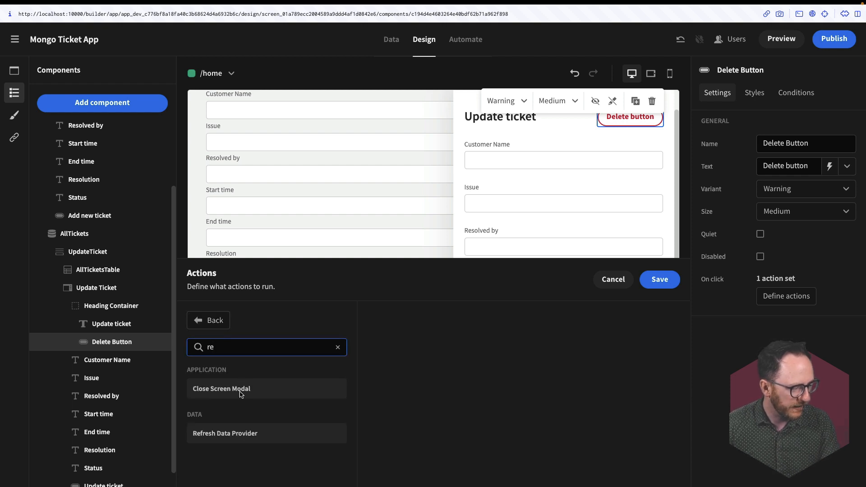
{"action": "left_click", "coordinate": [225, 432]}
{"action": "left_click", "coordinate": [547, 320]}
{"action": "left_click", "coordinate": [480, 358]}
{"action": "left_click", "coordinate": [656, 279]}
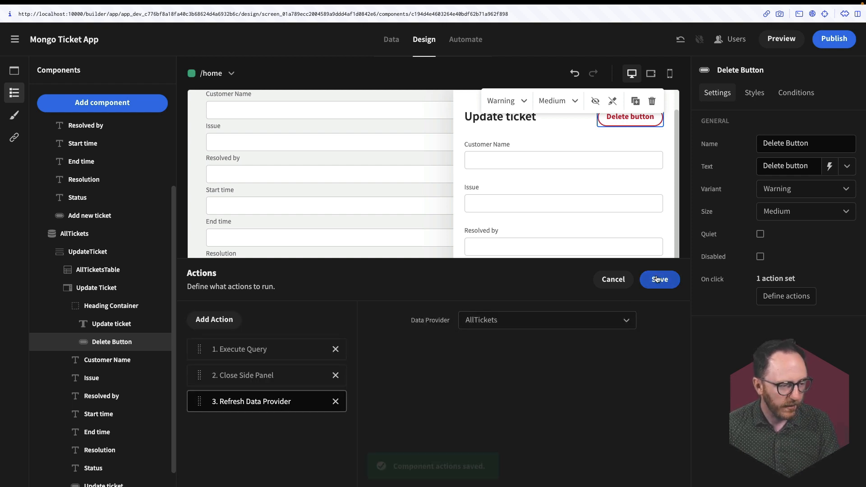
In the app preview, open the Acme Corp. ticket and delete it with confirmation
{"action": "left_click", "coordinate": [780, 41]}
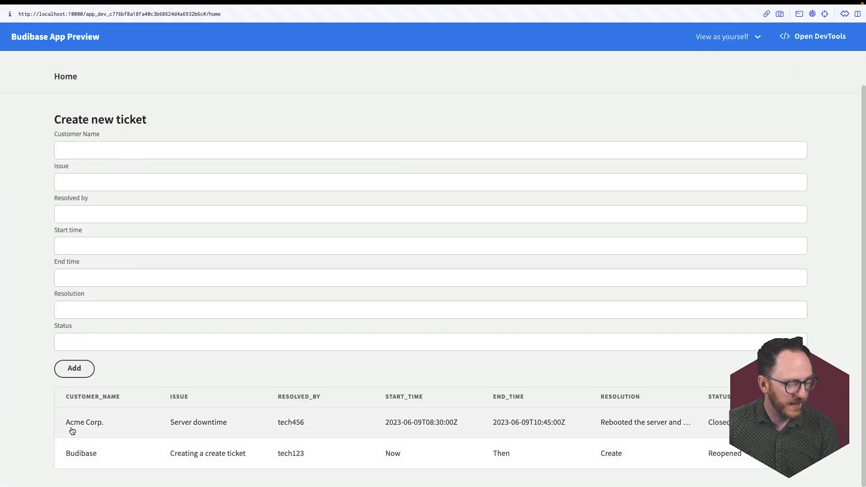
{"action": "left_click", "coordinate": [150, 422]}
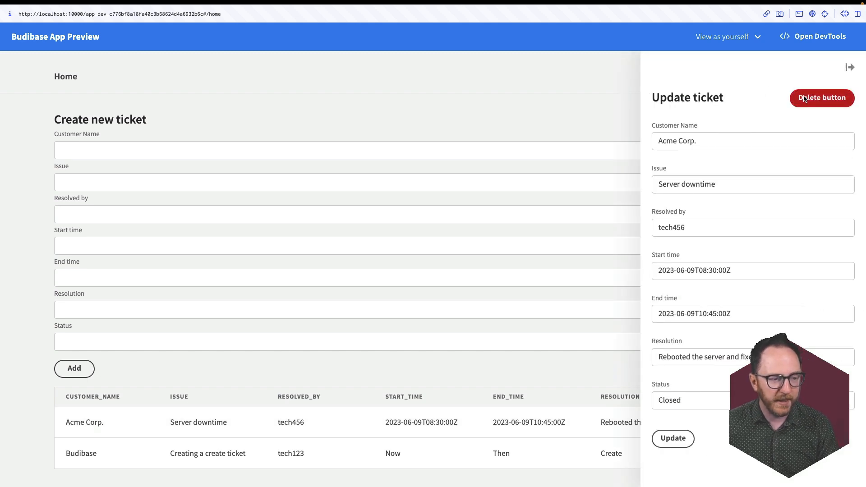
{"action": "left_click", "coordinate": [821, 98]}
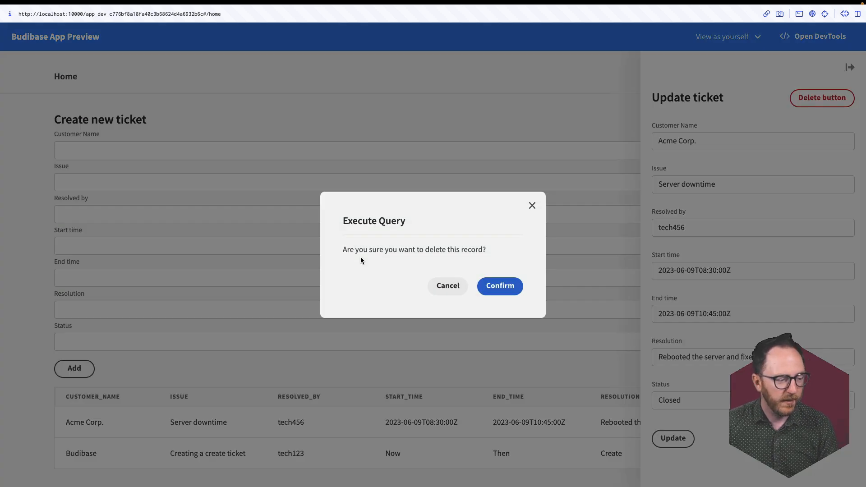
{"action": "left_click", "coordinate": [503, 290]}
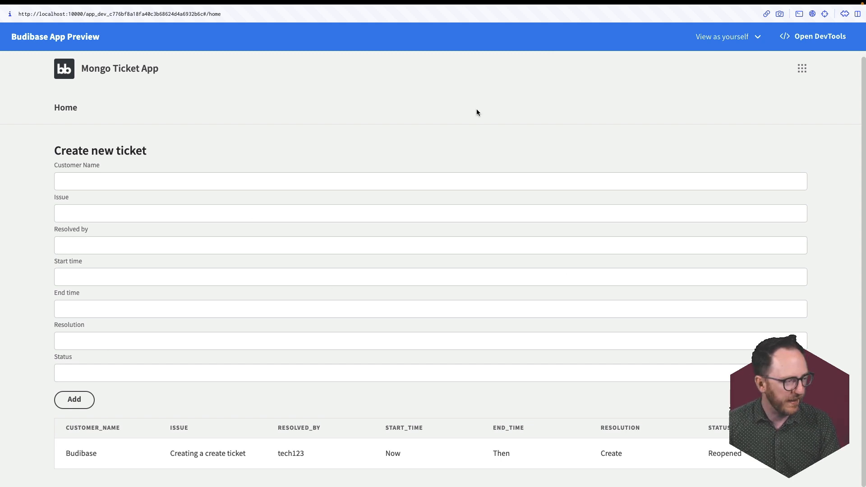
Add a Button component above the tickets table on the home screen, with its name and text set to "Add new"
{"action": "key", "text": "super+t"}
{"action": "key", "text": "Return"}
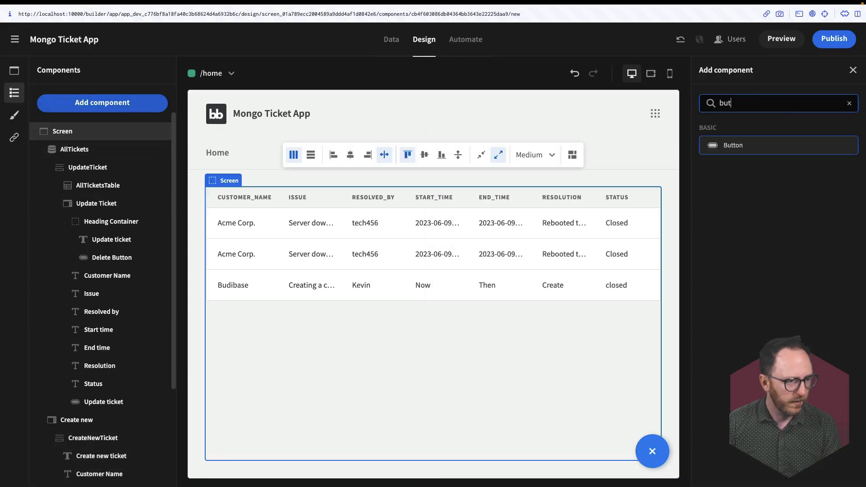
{"action": "key", "text": "Return"}
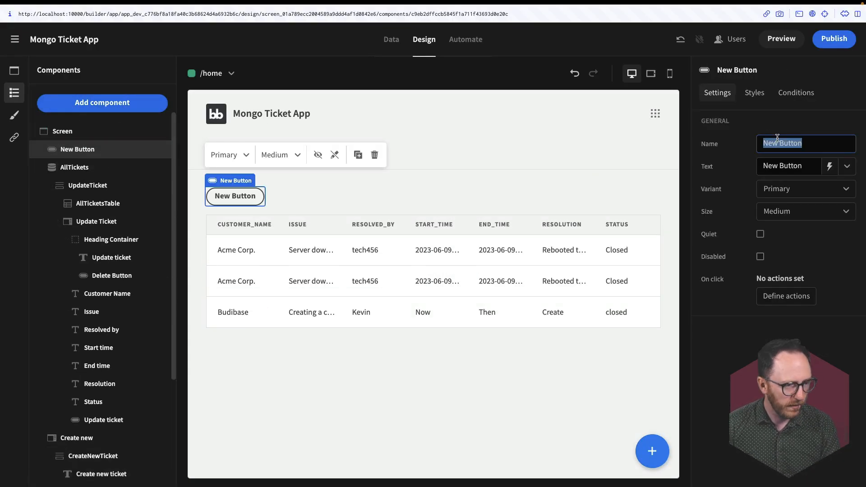
{"action": "type", "text": "Add new user"}
{"action": "key", "text": "Tab"}
{"action": "type", "text": "Add new"}
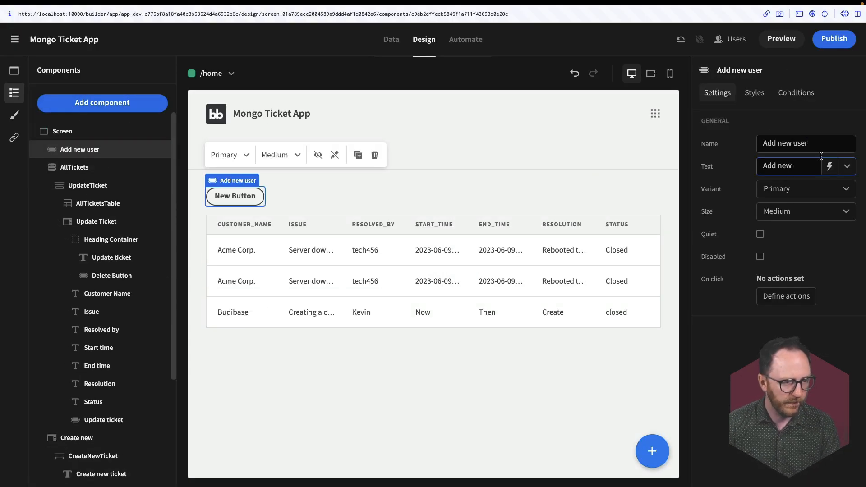
Give the Add new button an Open Side Panel action for the Create new panel and save it
{"action": "left_click", "coordinate": [785, 295]}
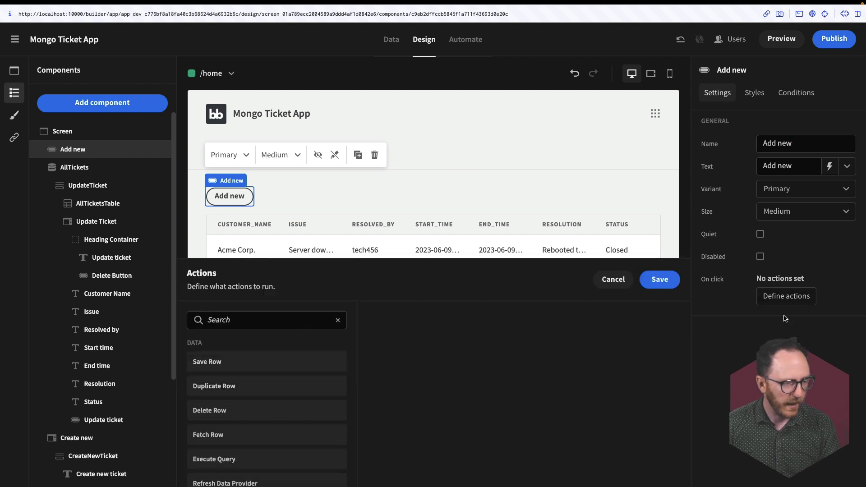
{"action": "left_click", "coordinate": [232, 326]}
{"action": "type", "text": "open"}
{"action": "left_click", "coordinate": [217, 361]}
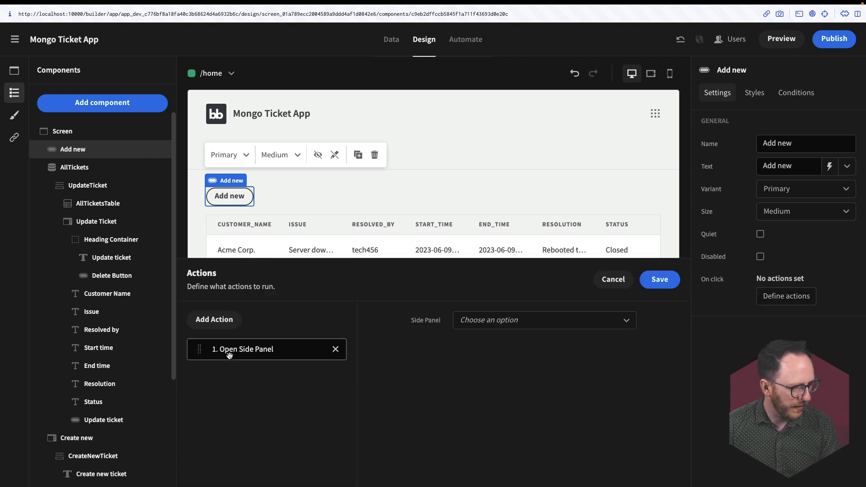
{"action": "left_click", "coordinate": [496, 320]}
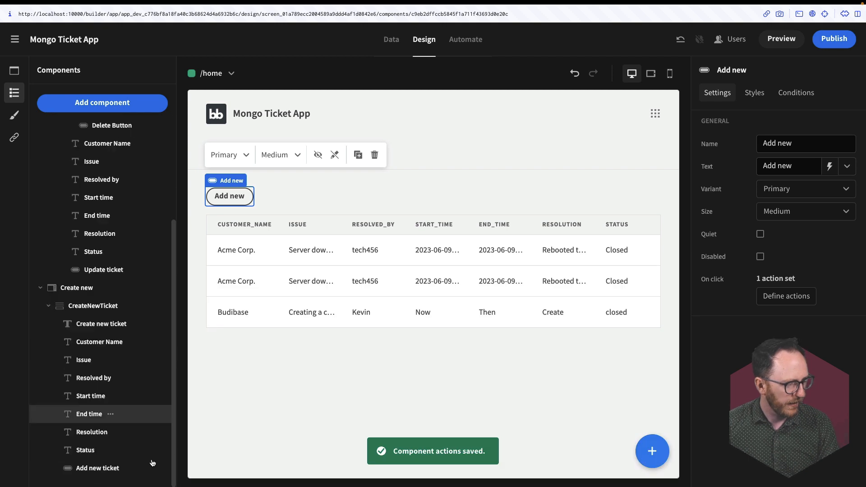
Add a Close Side Panel action after the Execute Query action of the Add new ticket button and save
{"action": "left_click", "coordinate": [102, 471]}
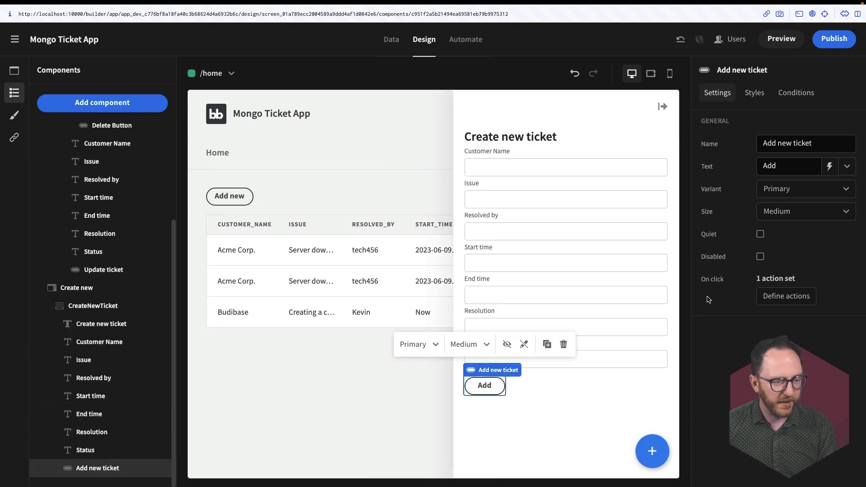
{"action": "left_click", "coordinate": [777, 297]}
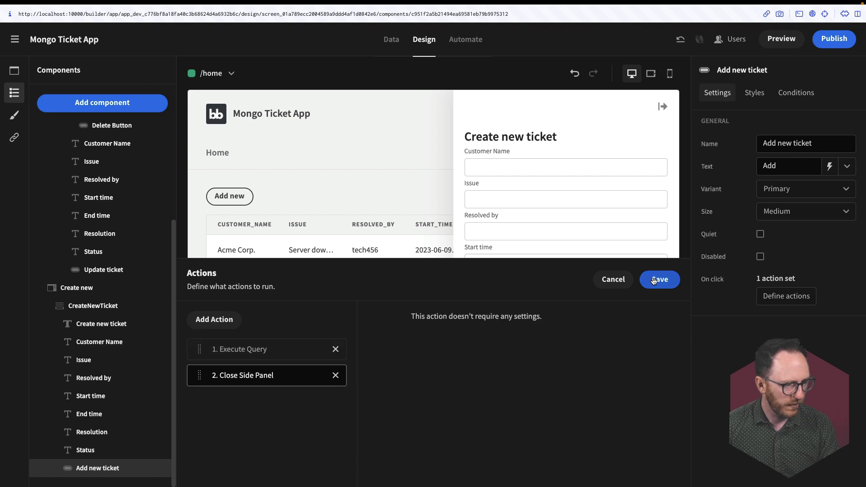
{"action": "left_click", "coordinate": [650, 282]}
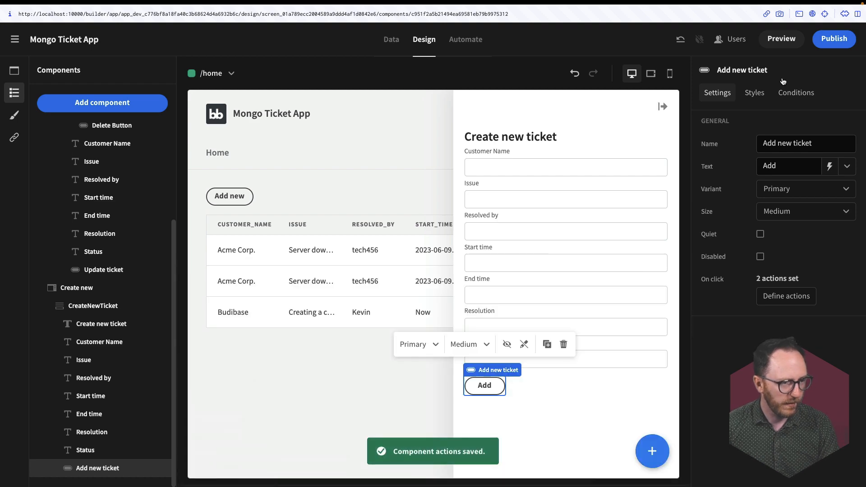
In the app preview, open and close the Create new ticket panel, then open the Budibase ticket's update panel to check its fields
{"action": "left_click", "coordinate": [786, 43]}
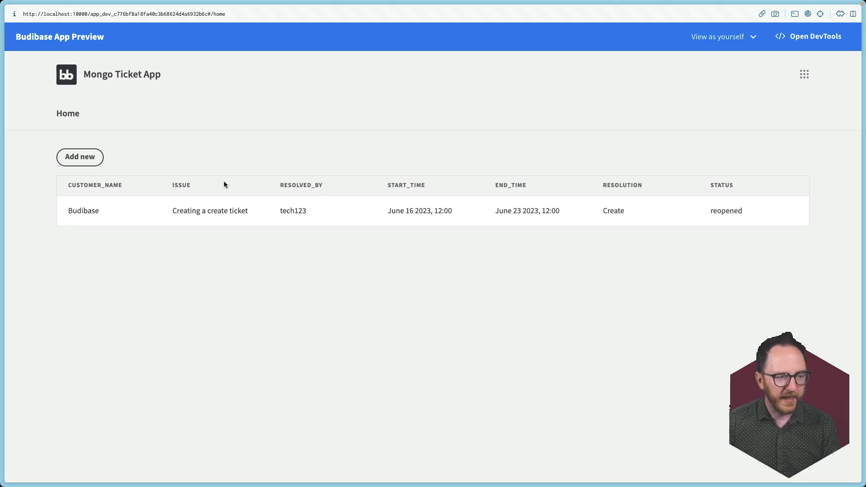
{"action": "left_click", "coordinate": [80, 157]}
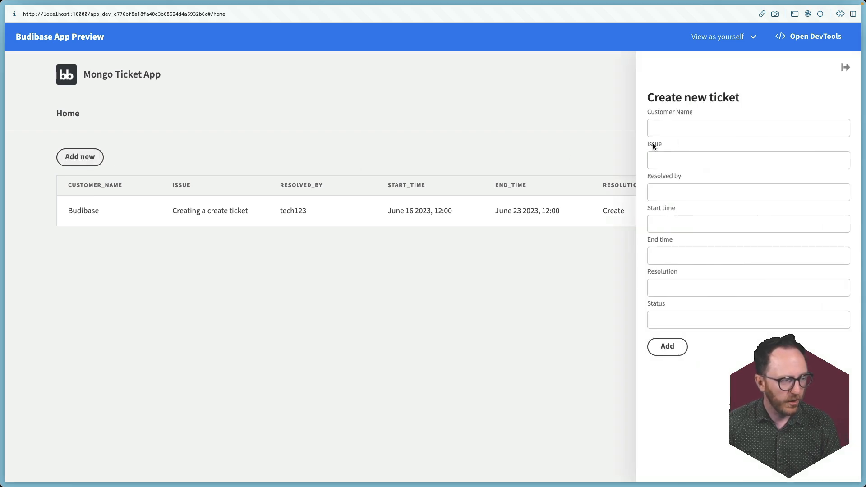
{"action": "left_click", "coordinate": [488, 291]}
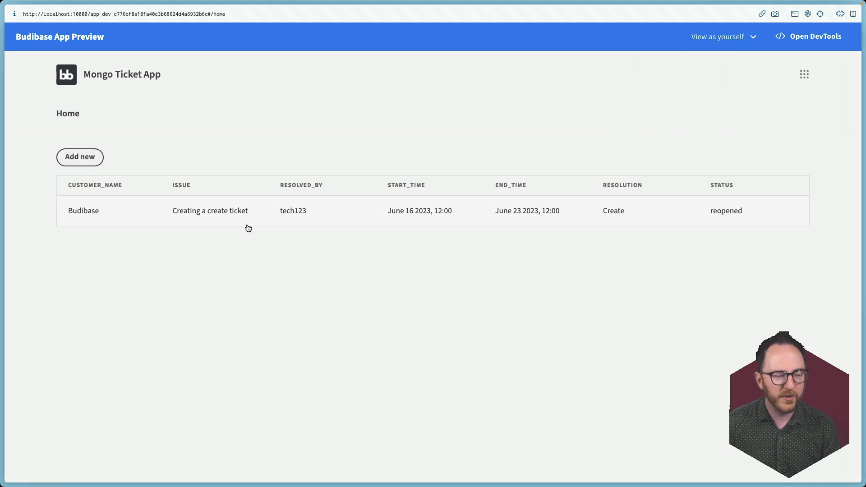
{"action": "left_click", "coordinate": [428, 221]}
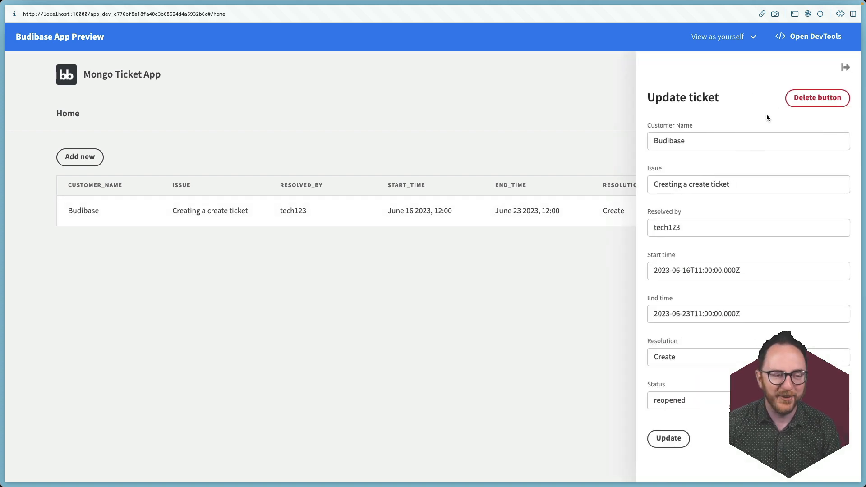
{"action": "left_click", "coordinate": [726, 136]}
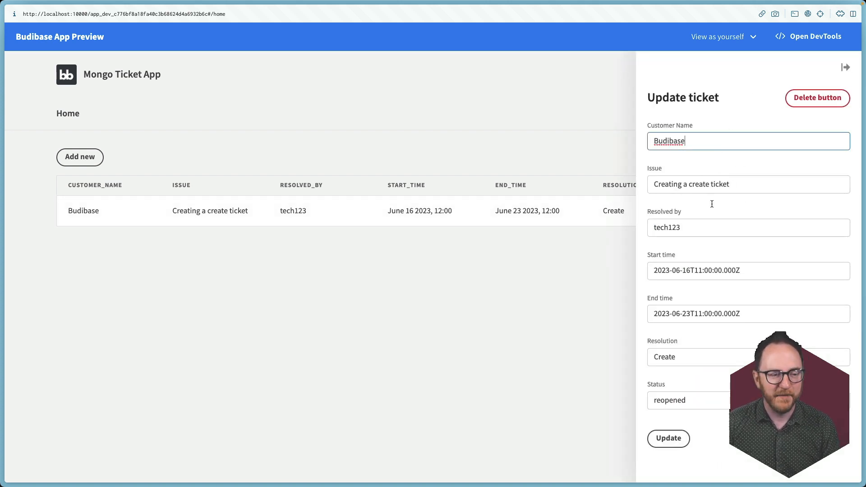